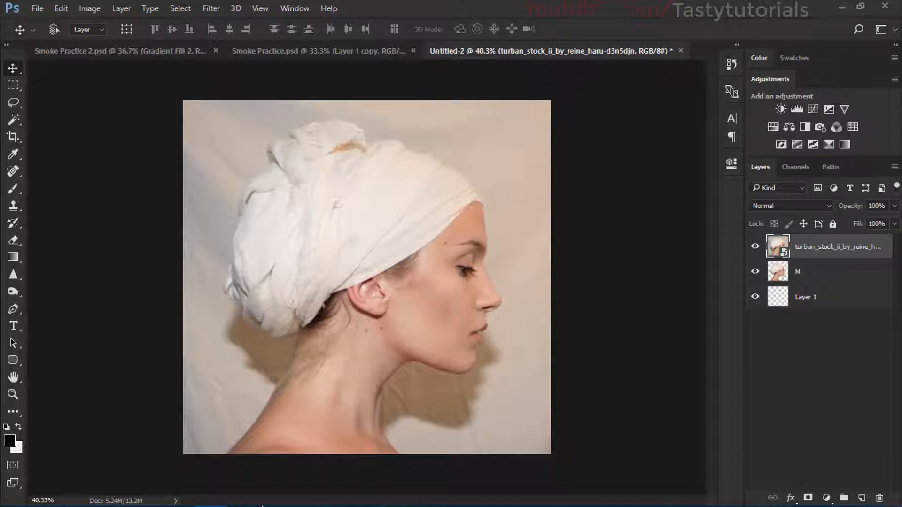
- Locate the Smoke Brushes.zip archive in the PSP folder, and switch back to Photoshop
left_click(179, 502)
left_click(222, 123)
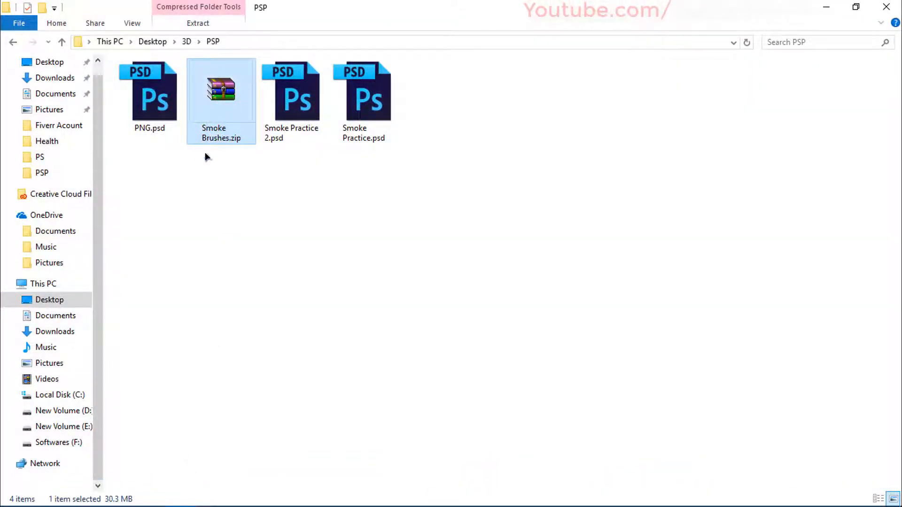
left_click(226, 218)
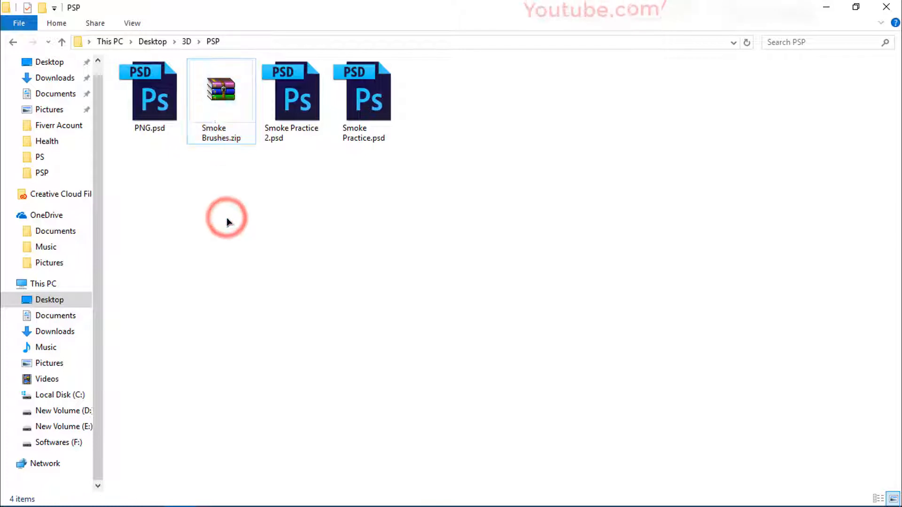
left_click(232, 112)
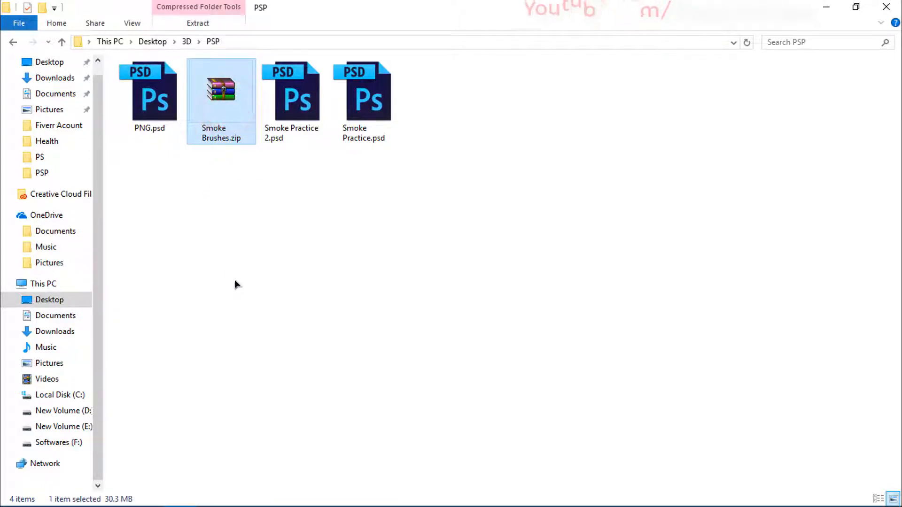
mouse_move(273, 506)
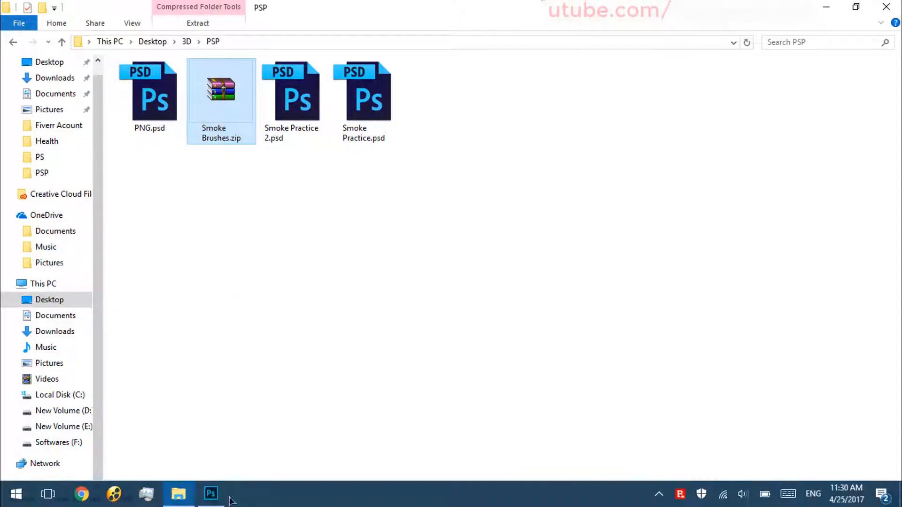
left_click(211, 493)
- Compare the original turban photo layer with the cut-out beneath it, leaving the original photo layer hidden
left_click(821, 254)
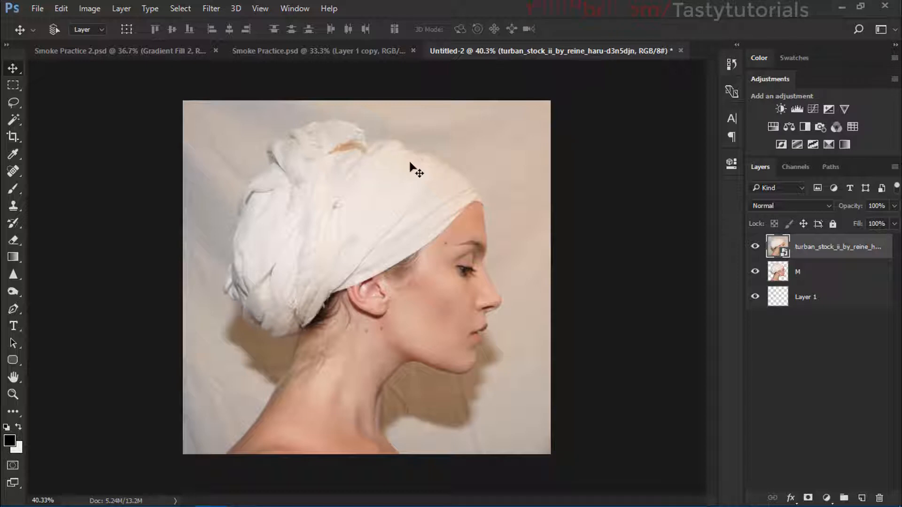
left_click(755, 247)
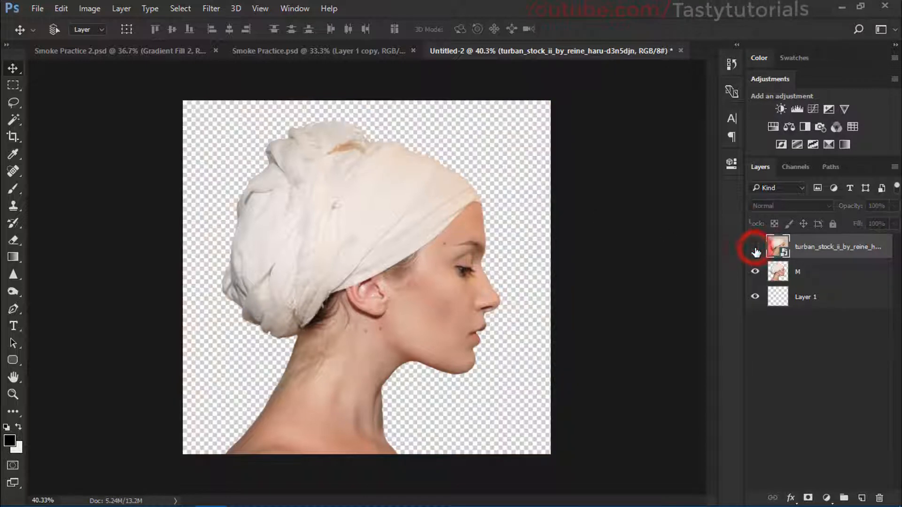
left_click(756, 248)
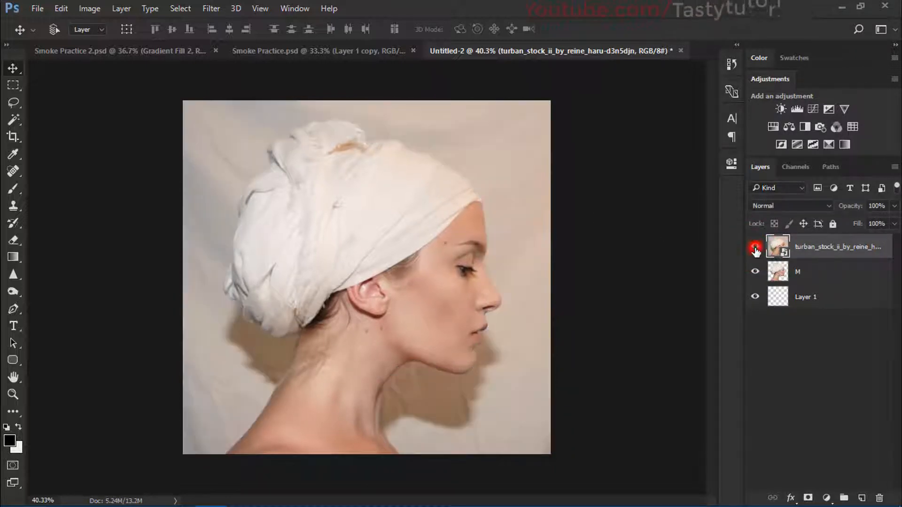
left_click(756, 248)
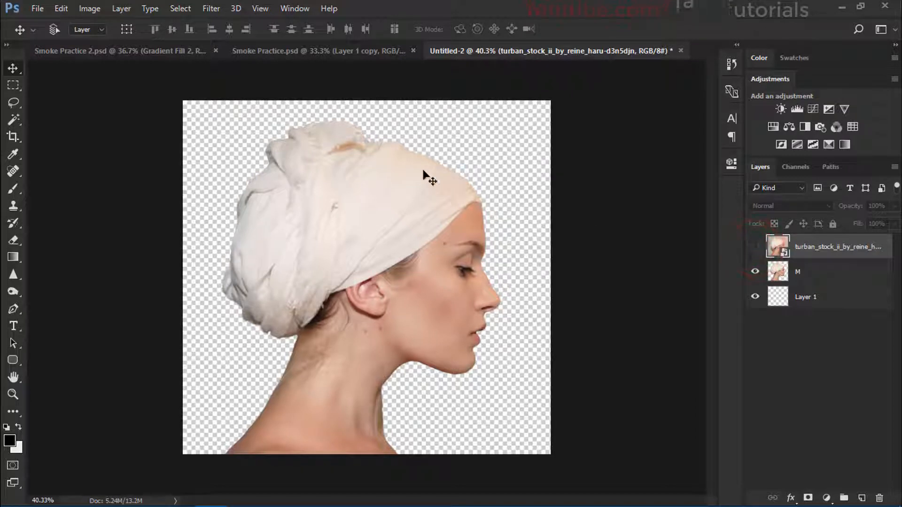
left_click(755, 247)
left_click(754, 248)
- Select layer M and move the cut-out woman slightly up and to the right on the canvas
left_click_drag(404, 256, 406, 219)
left_click(809, 271)
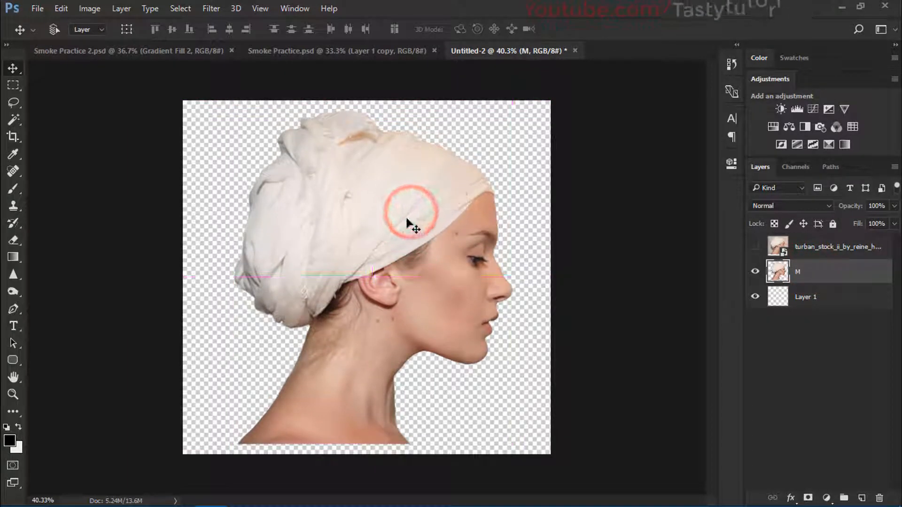
- Set up a new document from the recent 2560 x 1600 px, 300 ppi preset and name it Smoke Reveal Effect
left_click(37, 8)
left_click(37, 8)
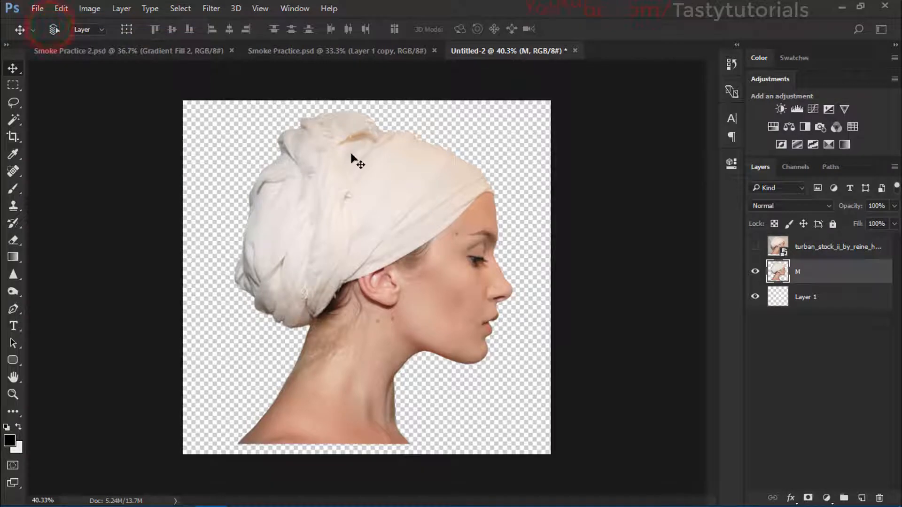
key("ctrl+n")
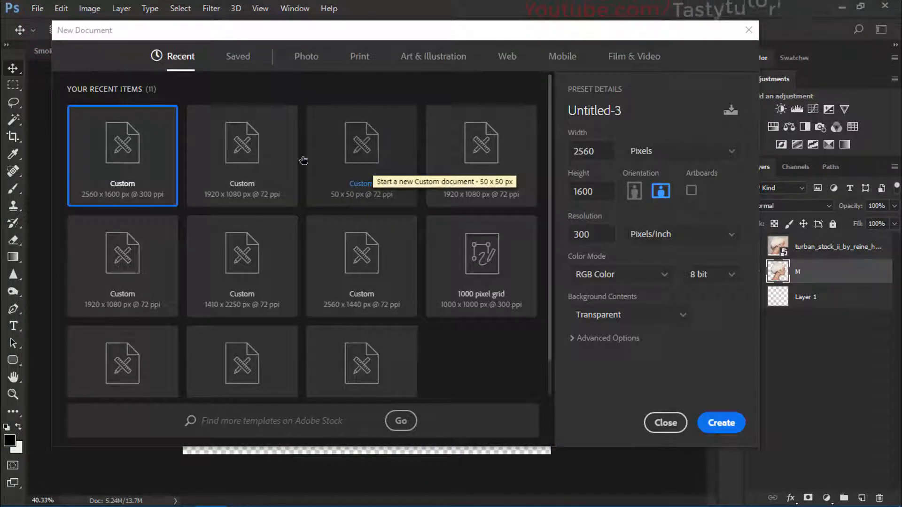
left_click(123, 143)
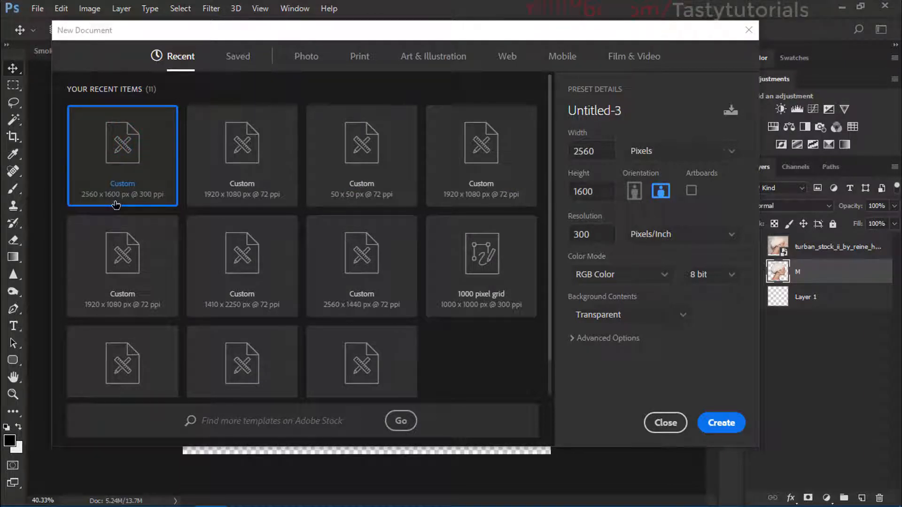
left_click(625, 112)
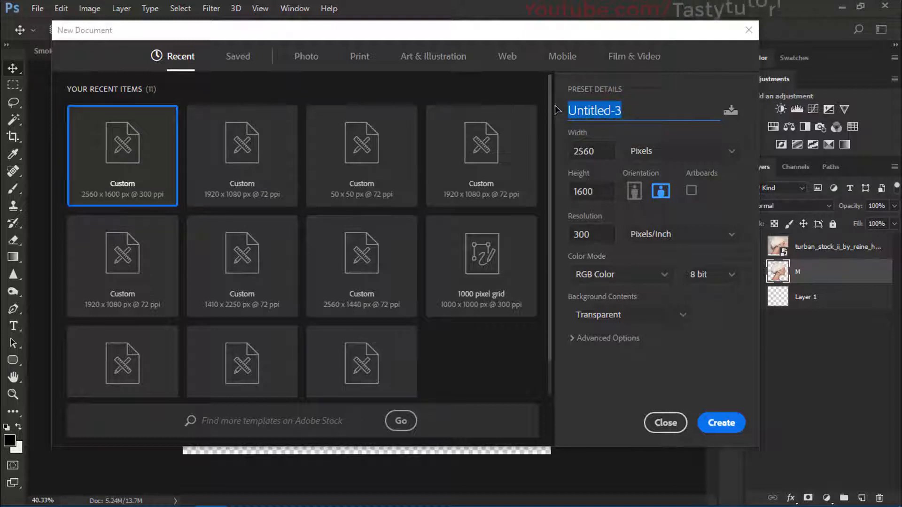
type("Smoke Reveal Effect")
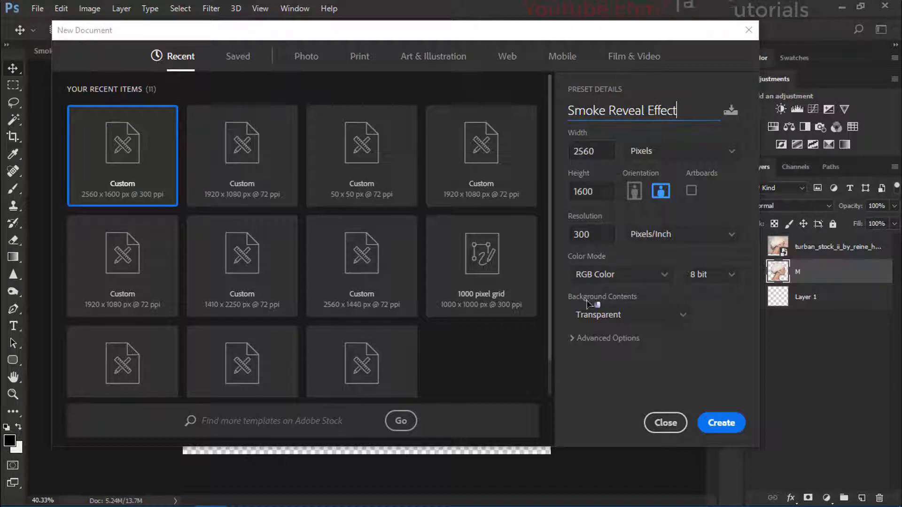
- Create the document with a resolution of 300 pixels/inch and transparent background contents
left_click(712, 318)
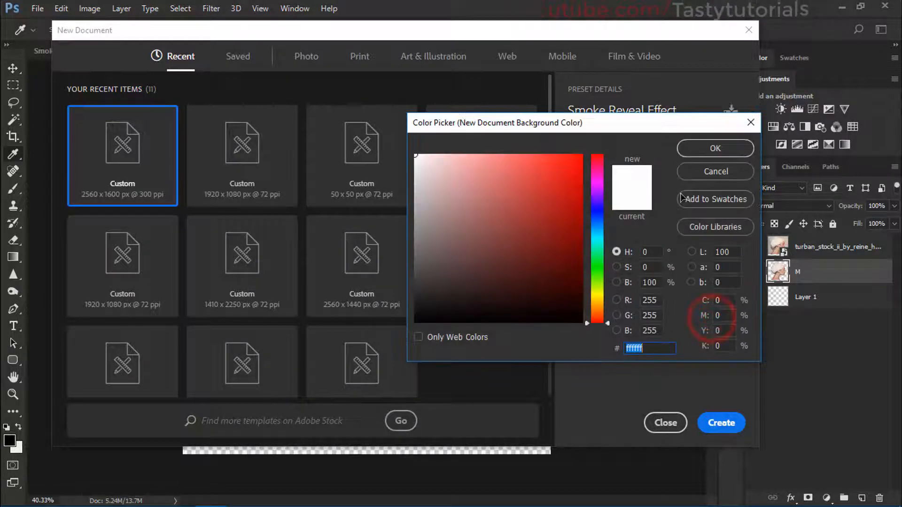
left_click(714, 173)
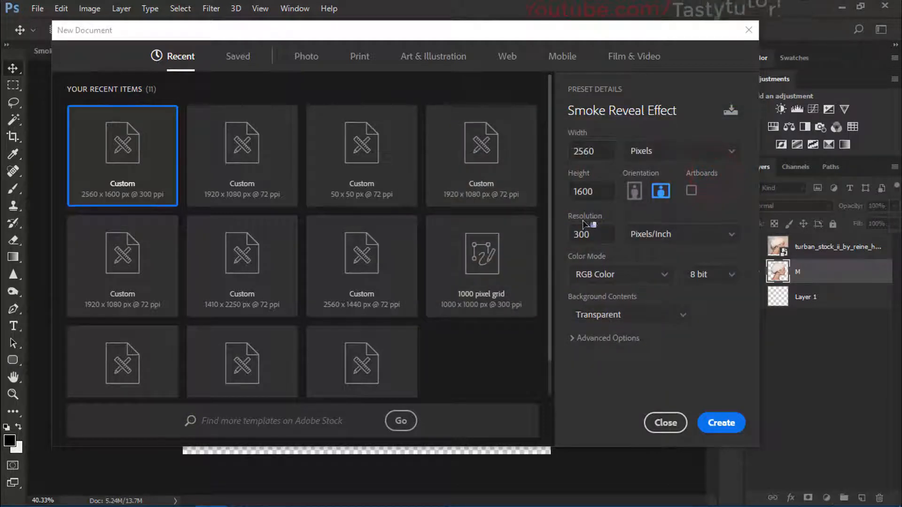
left_click_drag(601, 234, 567, 234)
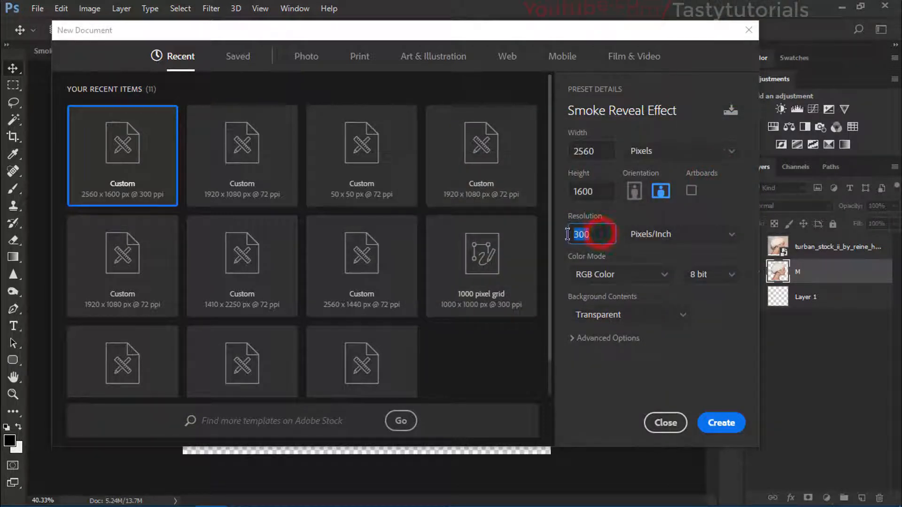
left_click(595, 236)
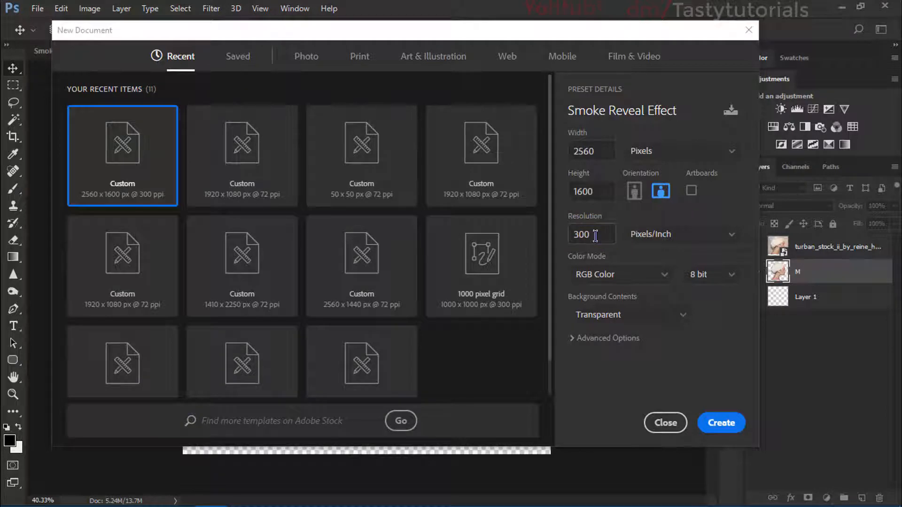
left_click_drag(596, 235, 573, 237)
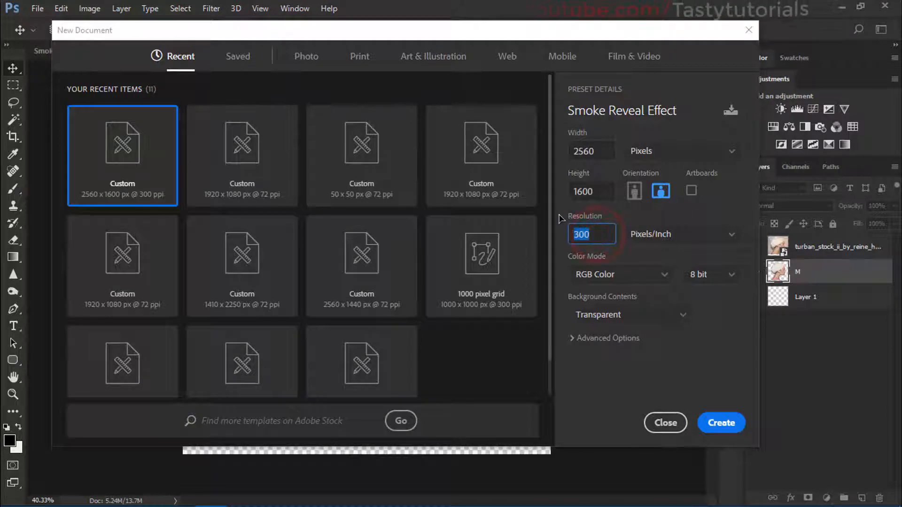
left_click(713, 424)
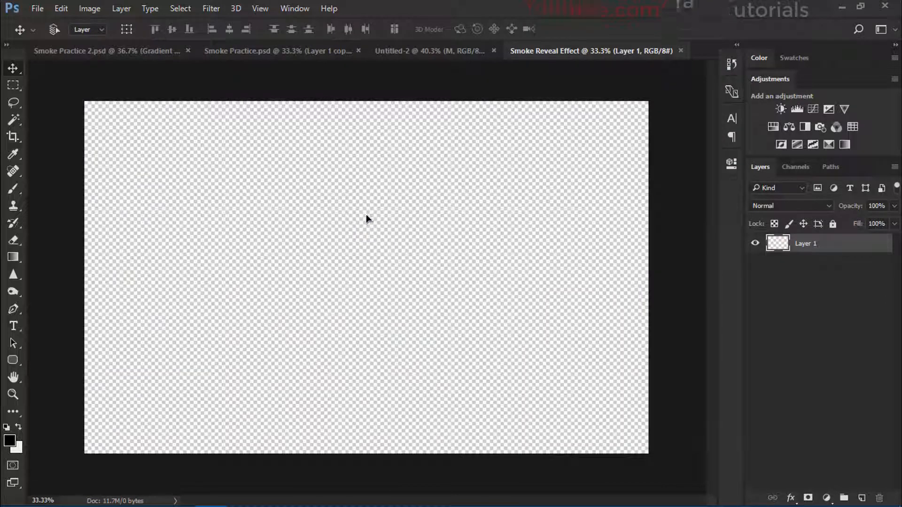
- Add a gradient fill layer to the new document using the Black, White gradient preset
key("ctrl+0")
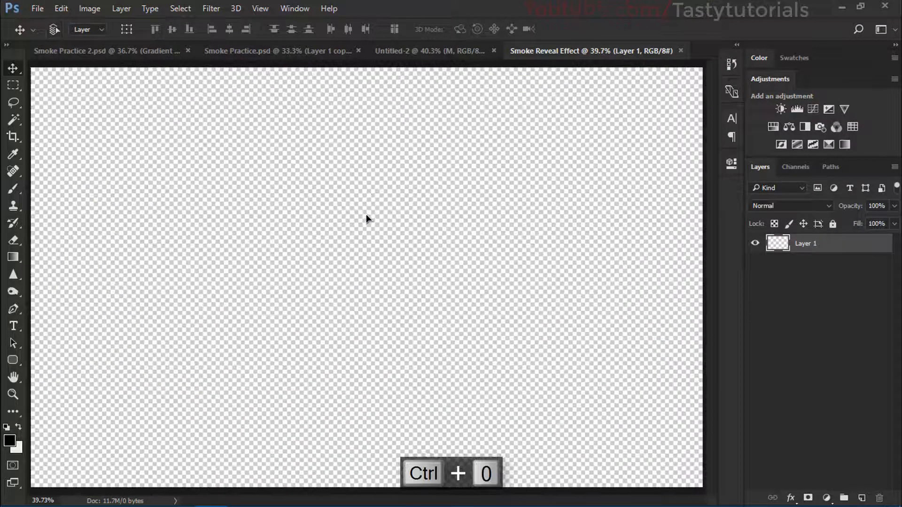
left_click(825, 500)
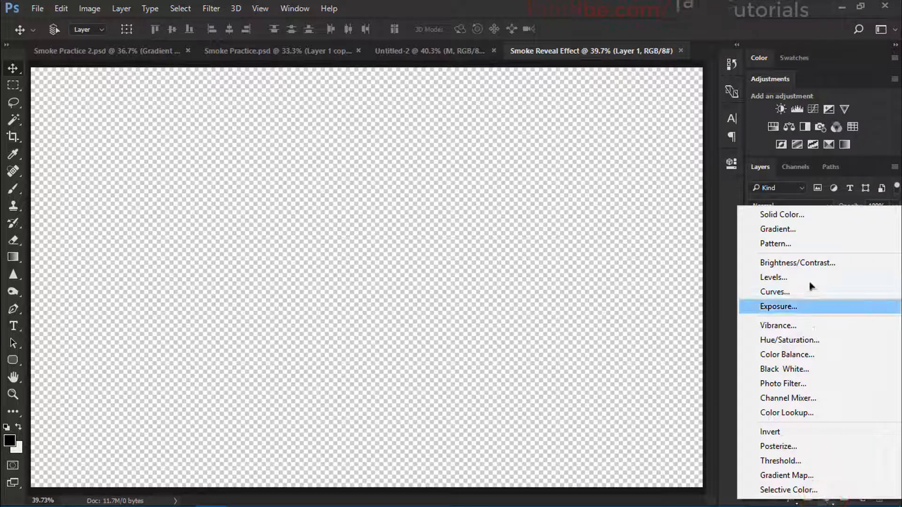
left_click(788, 230)
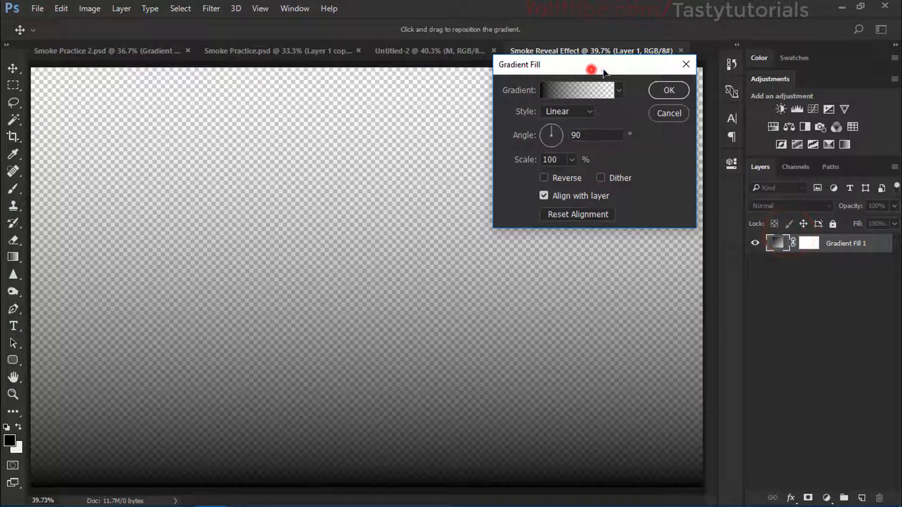
left_click(601, 90)
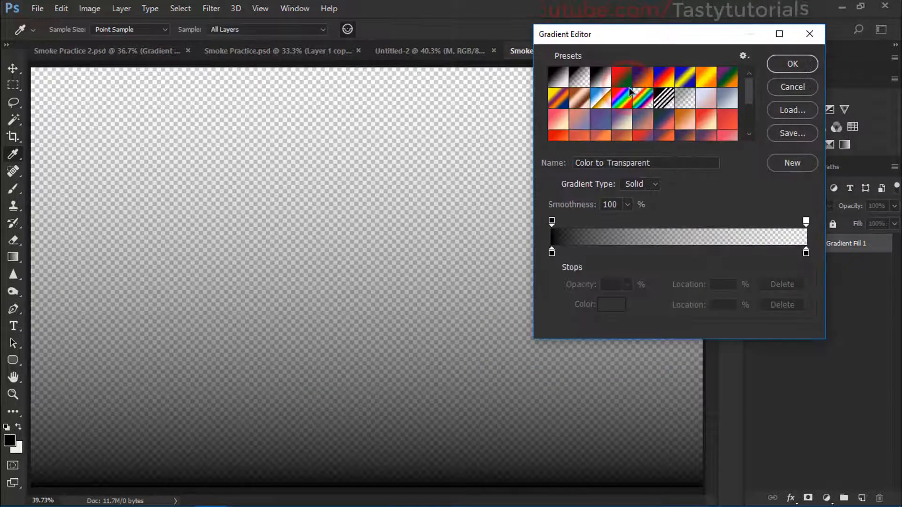
left_click_drag(676, 35, 663, 32)
left_click(594, 76)
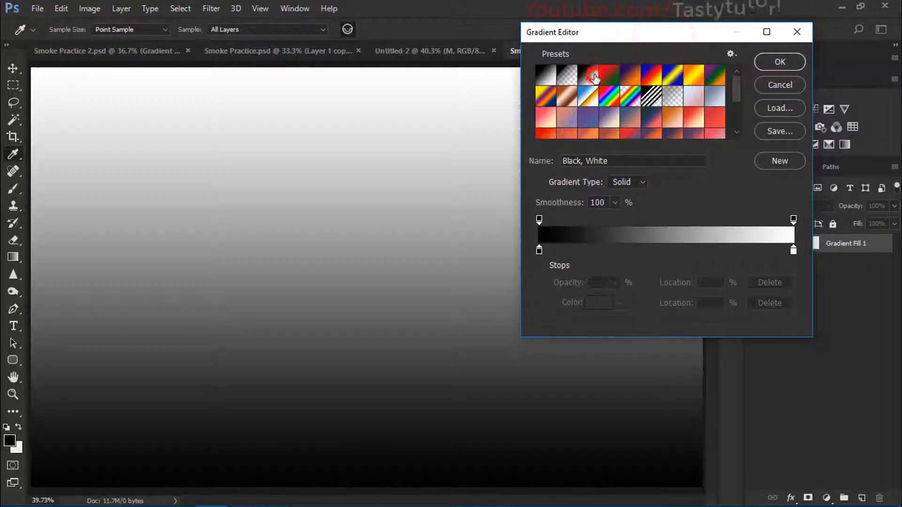
- Recolour the gradient's black stop to a mid-grey and accept the edited gradient
double_click(539, 250)
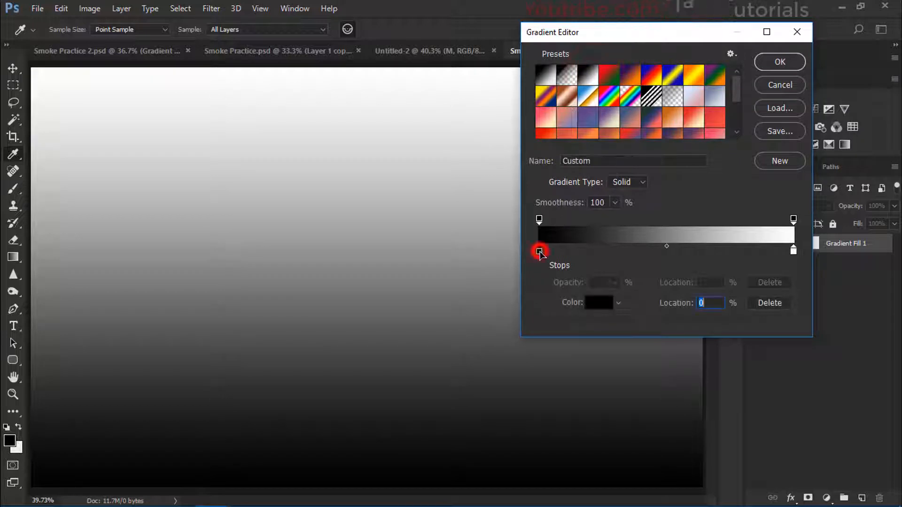
mouse_move(427, 250)
left_mouse_down()
mouse_move(403, 236)
mouse_move(414, 237)
left_mouse_up()
left_click(414, 234)
left_click(695, 150)
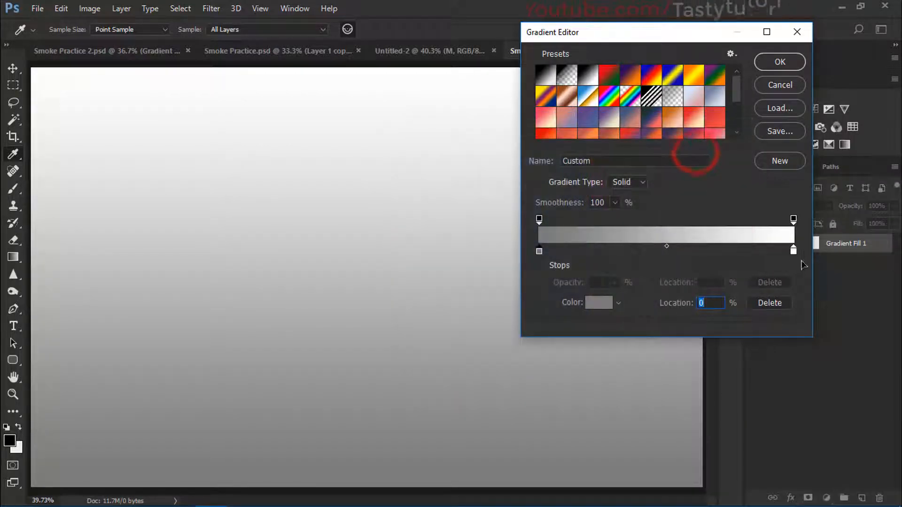
left_click(780, 61)
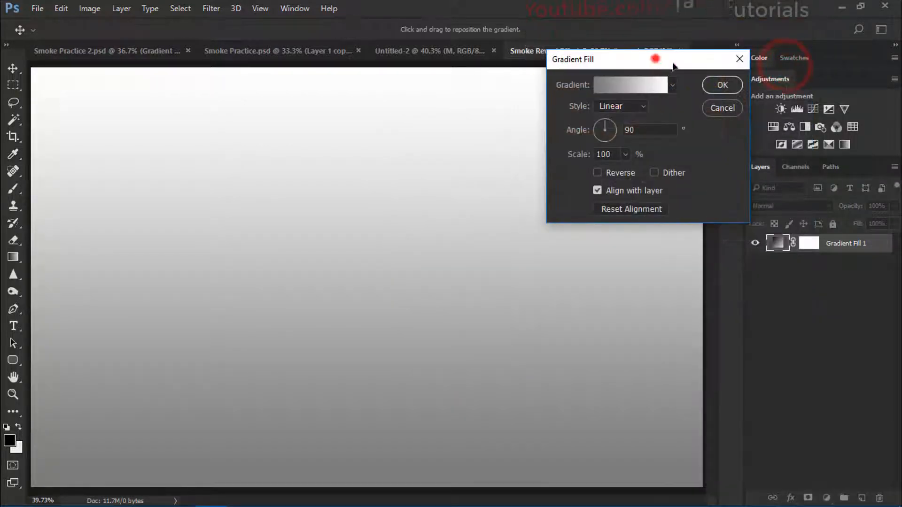
- Make the gradient fill radial and reversed with an angle of 0°, and apply it to the background
left_click_drag(654, 59, 726, 70)
left_click(691, 116)
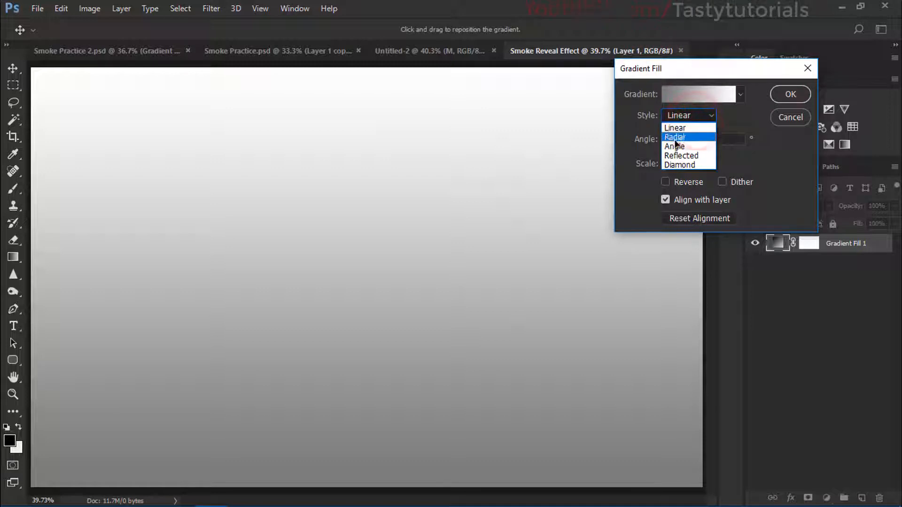
left_click(674, 136)
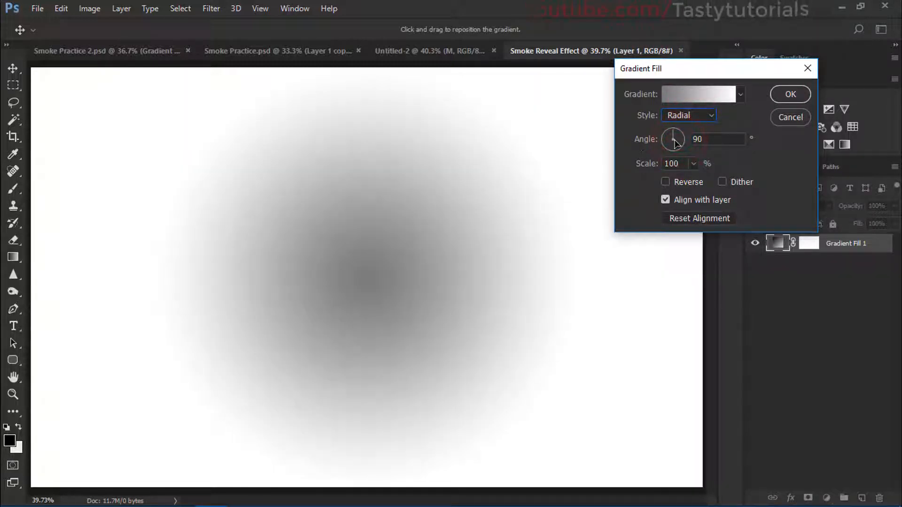
left_click_drag(675, 136, 684, 130)
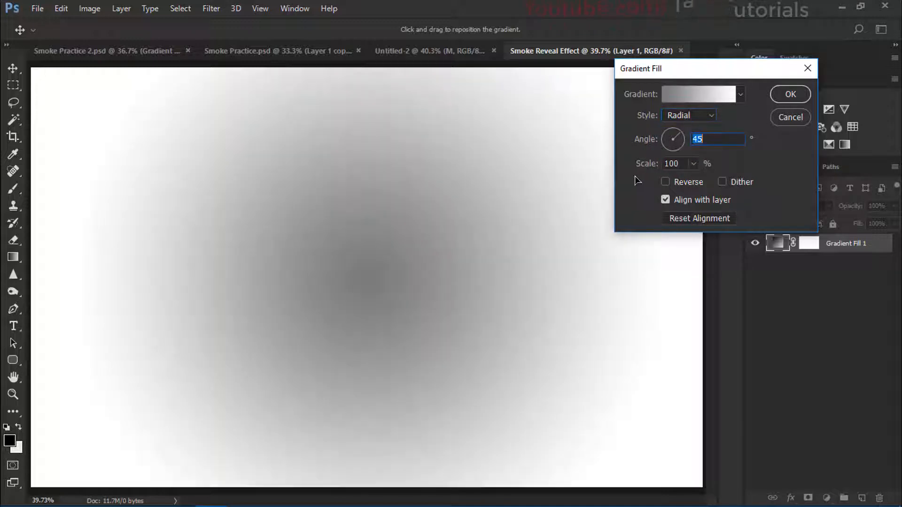
left_click(666, 183)
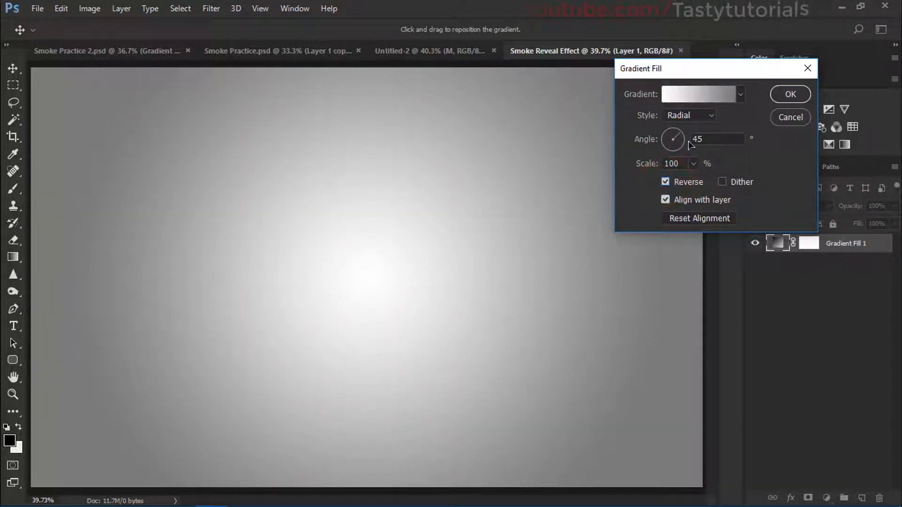
left_click_drag(683, 143, 692, 139)
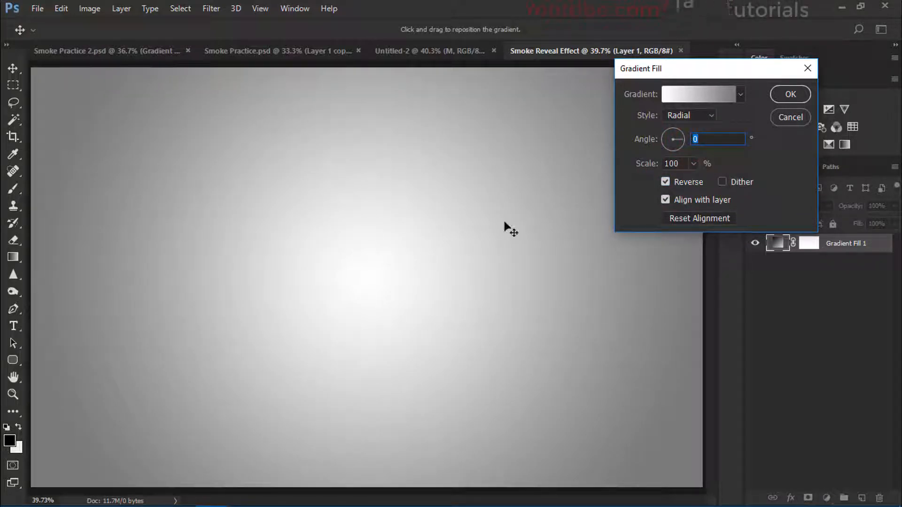
left_click(790, 95)
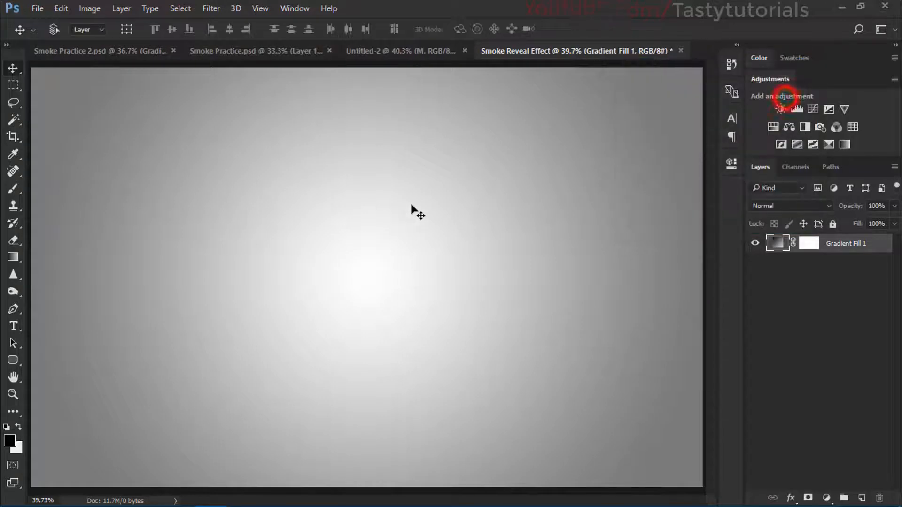
key("ctrl+0")
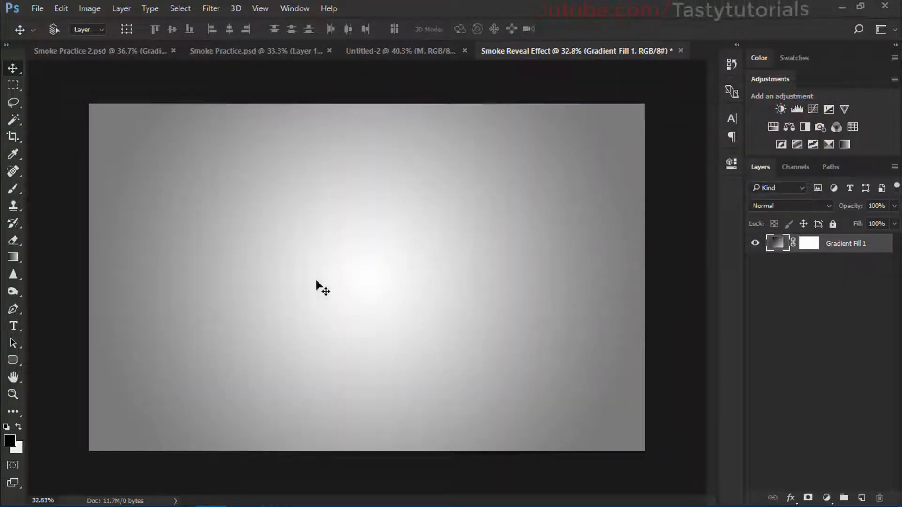
- Rename the gradient fill layer as BG
double_click(842, 245)
type("BG")
key("Return")
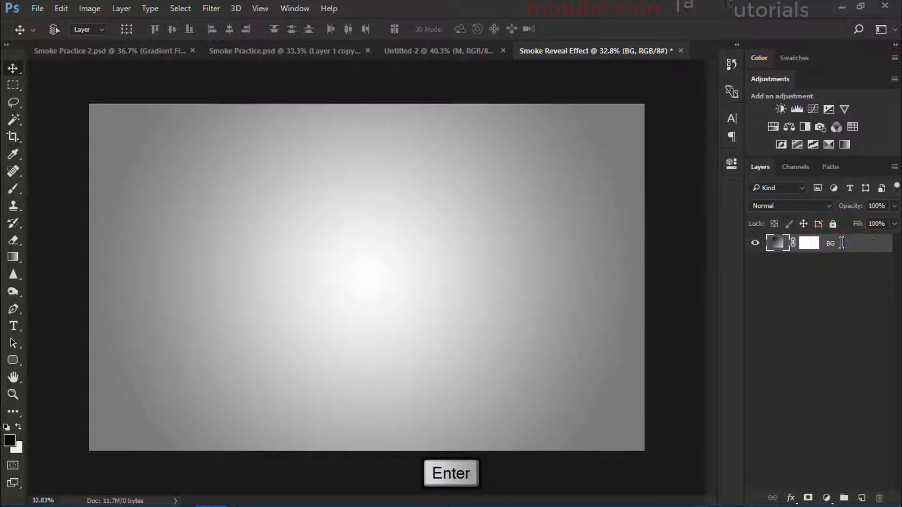
- Copy the cut-out portrait from the Untitled-2 document into the Smoke Reveal Effect document and centre it on the canvas
left_click(423, 50)
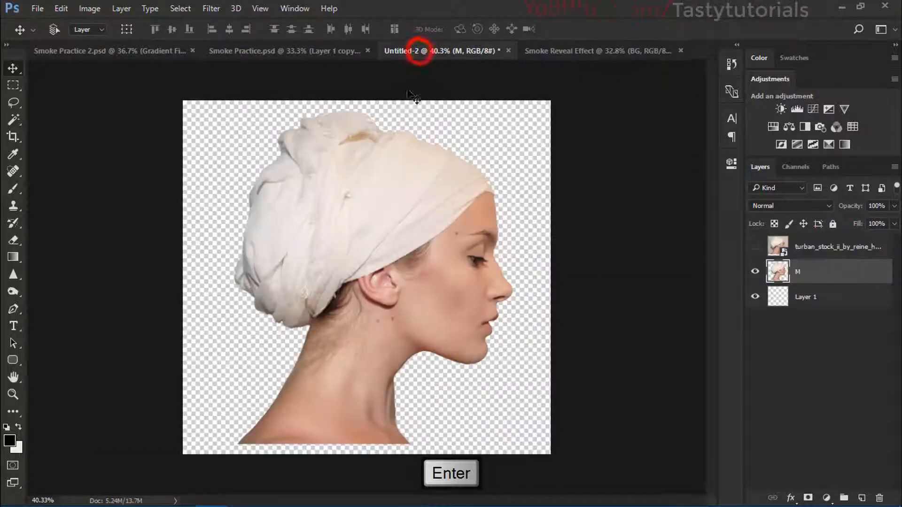
left_click_drag(421, 192, 358, 233)
left_click_drag(358, 282, 401, 246)
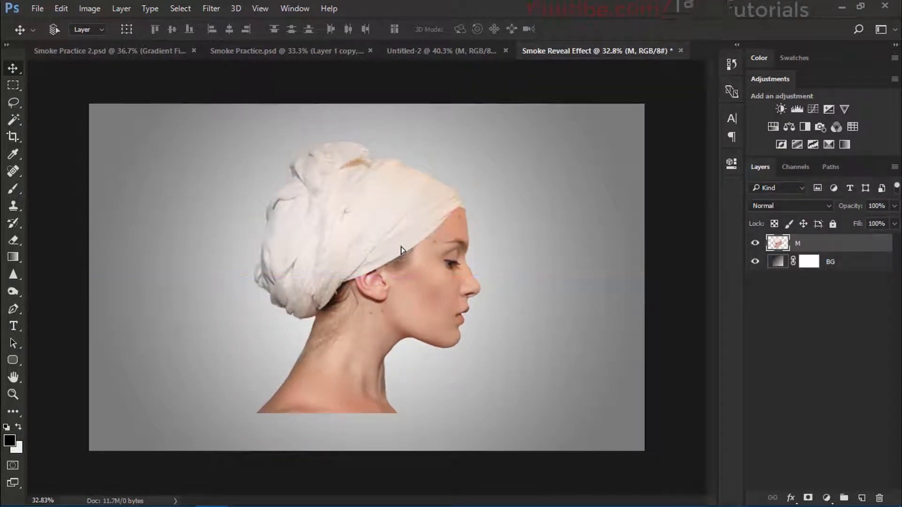
- Flip the portrait horizontally with Free Transform and move it over to the left half of the canvas
key("ctrl+t")
right_click(385, 243)
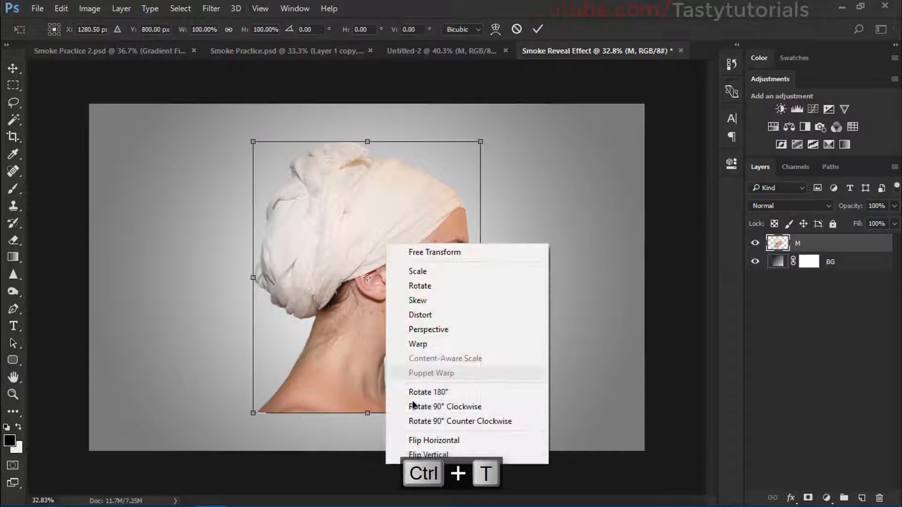
left_click(419, 432)
left_click_drag(396, 284, 301, 289)
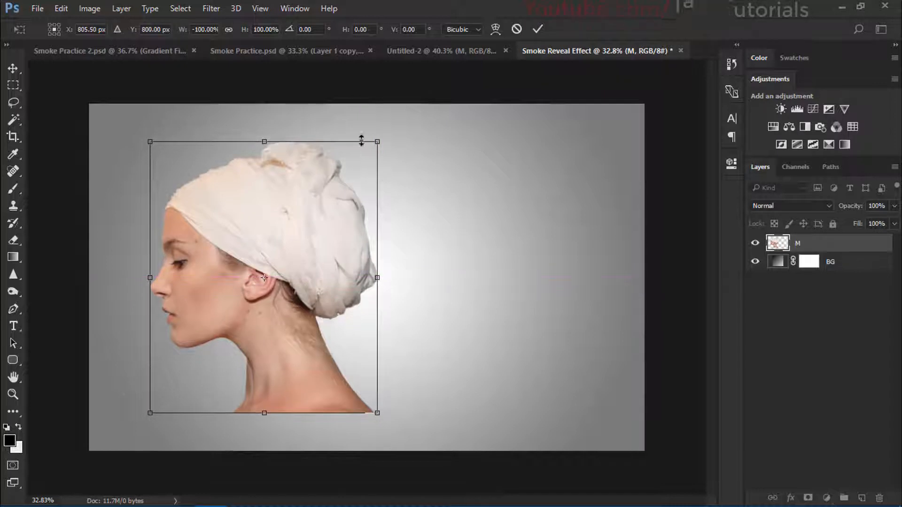
- Scale the portrait proportionally to about 89%, apply the transform, and shift the portrait slightly down and left
left_click_drag(378, 138, 365, 156)
scroll(285, 261, "up", 2)
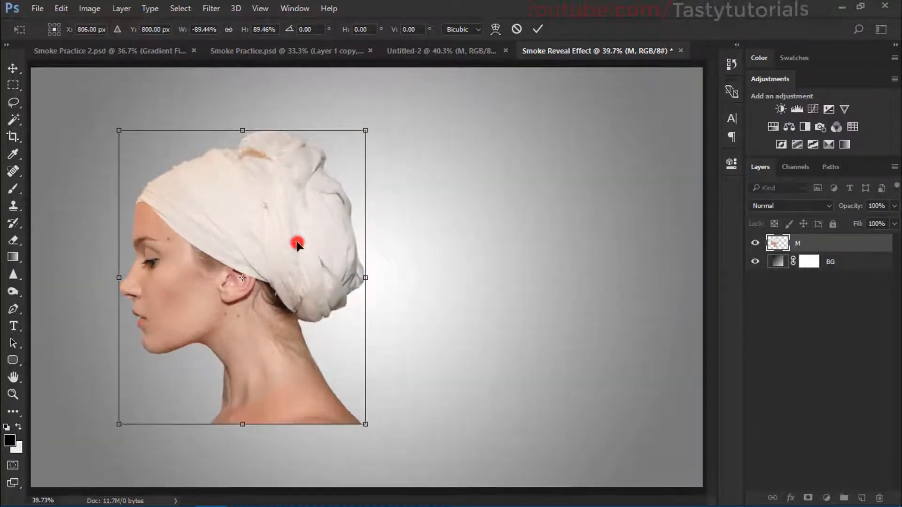
double_click(297, 243)
left_click_drag(302, 256, 275, 279)
scroll(282, 258, "down", 1)
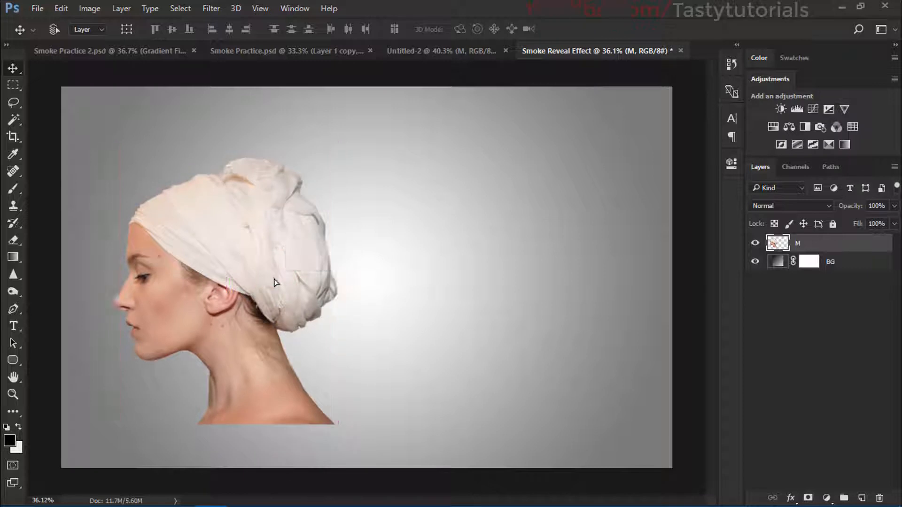
- Move the BG gradient's bright centre behind the portrait's head and recolour its white stop to #f5f5f5
double_click(775, 263)
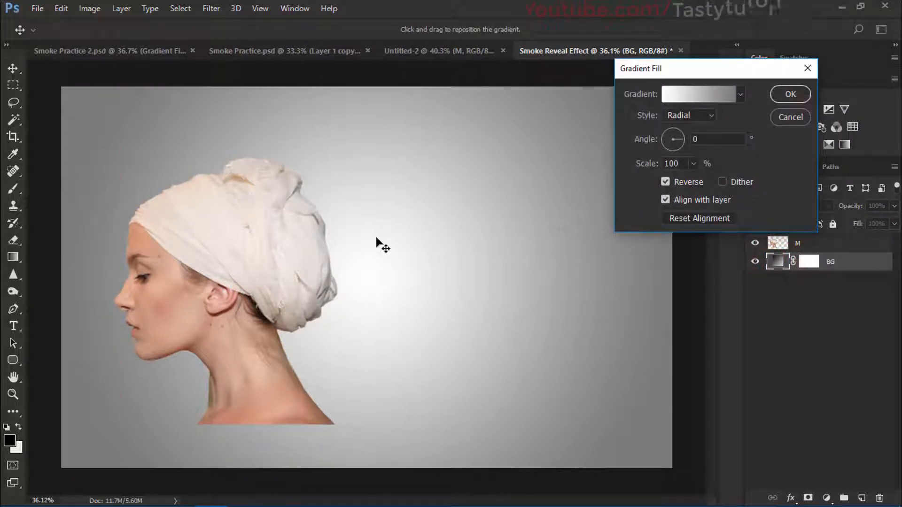
left_click_drag(359, 255, 253, 259)
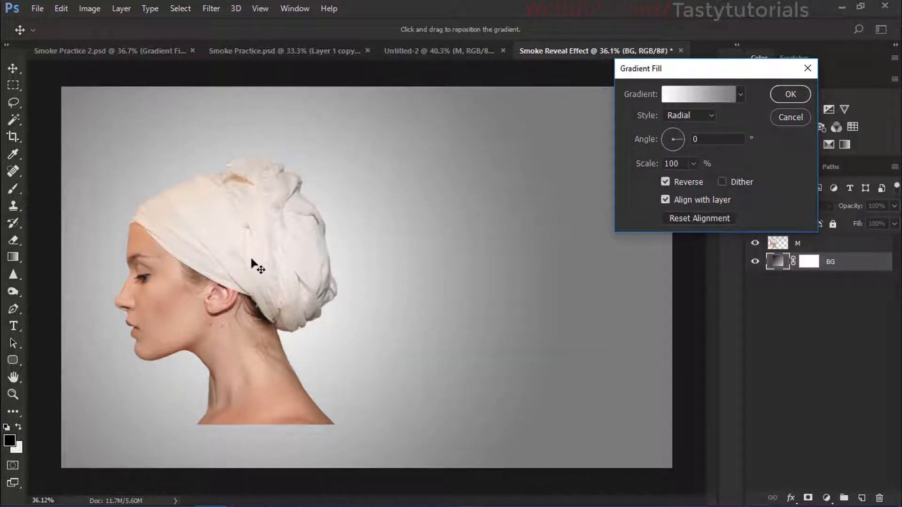
left_click(704, 96)
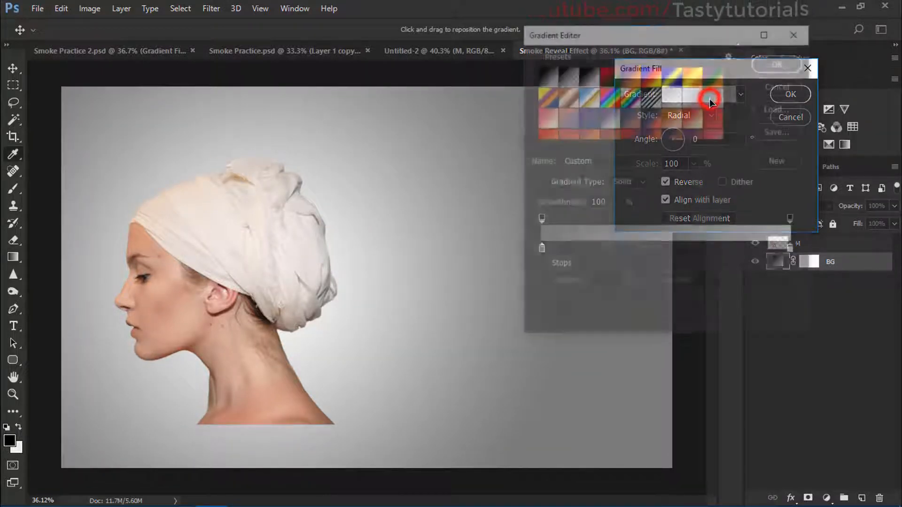
left_click(793, 252)
double_click(793, 252)
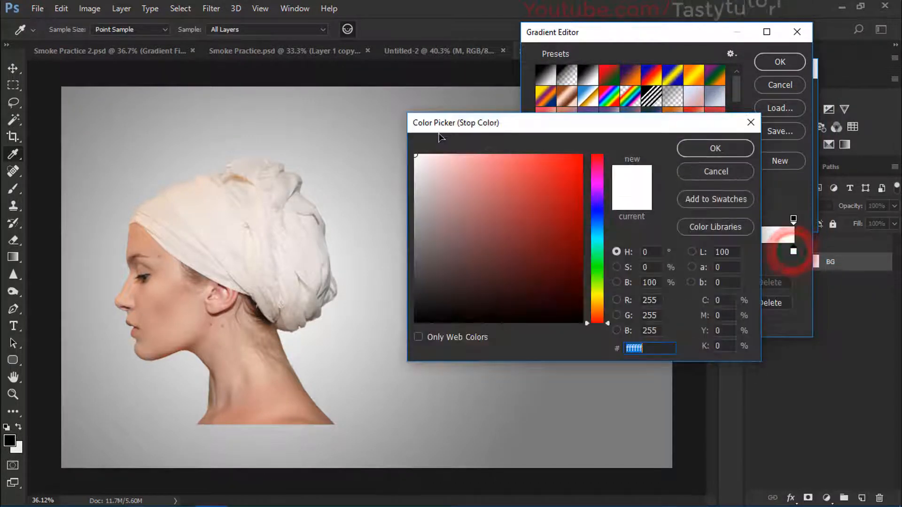
left_click(417, 160)
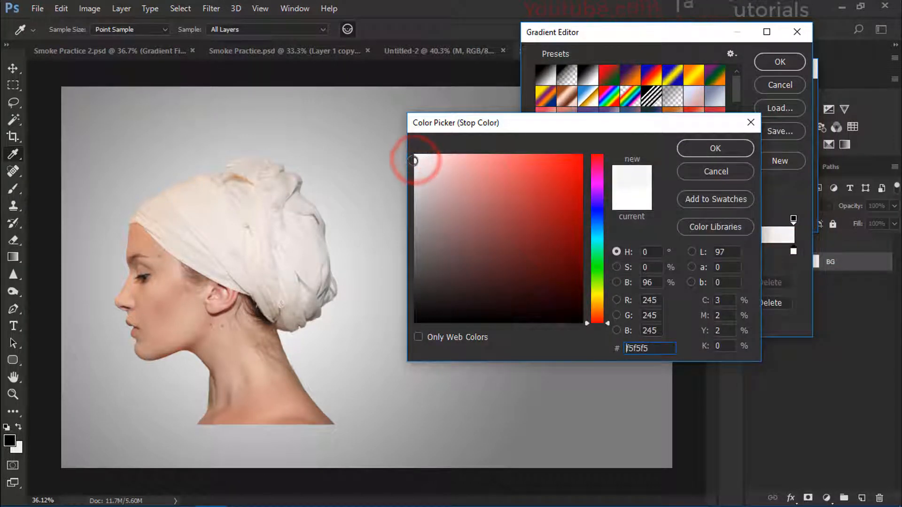
left_click(702, 151)
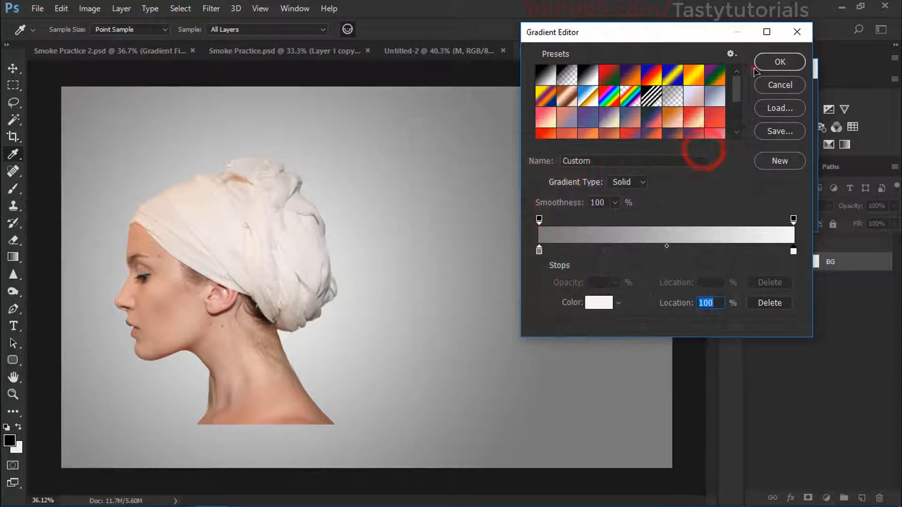
left_click(773, 61)
left_click(791, 94)
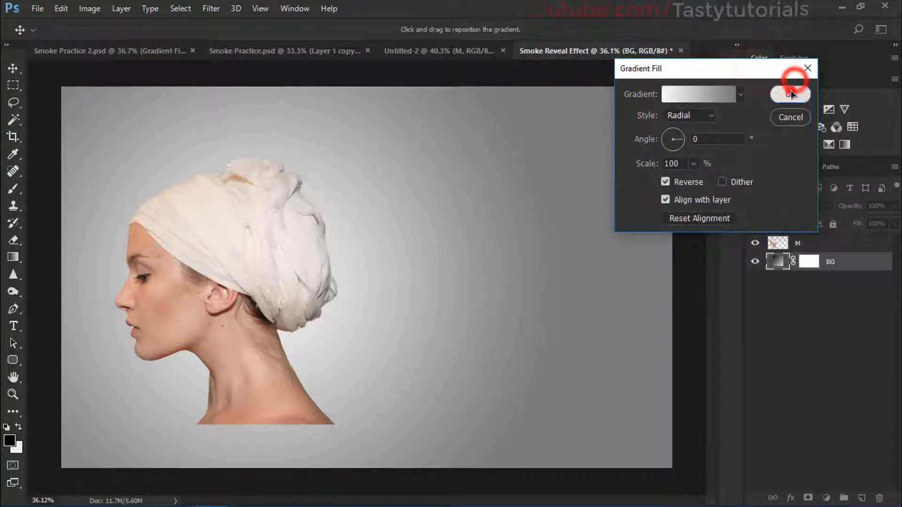
left_click(755, 243)
left_click(755, 242)
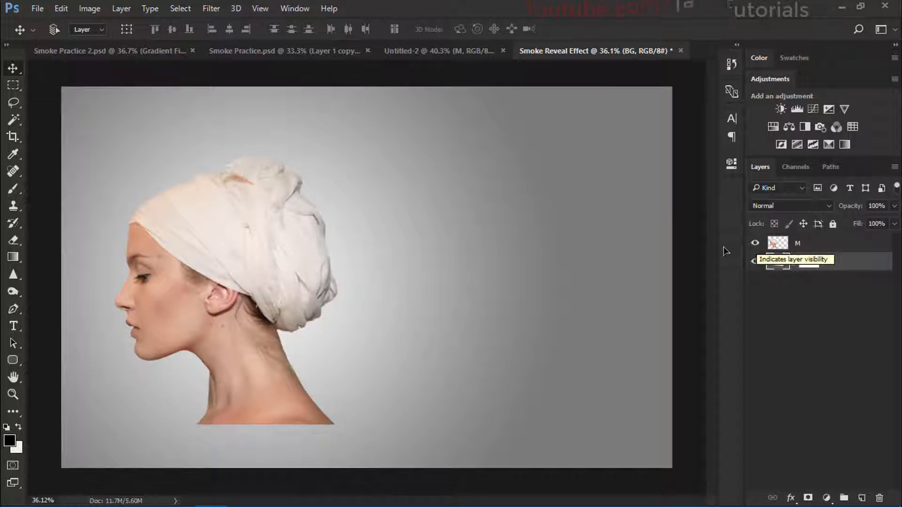
- Rename the portrait layer M as Model
left_click(797, 243)
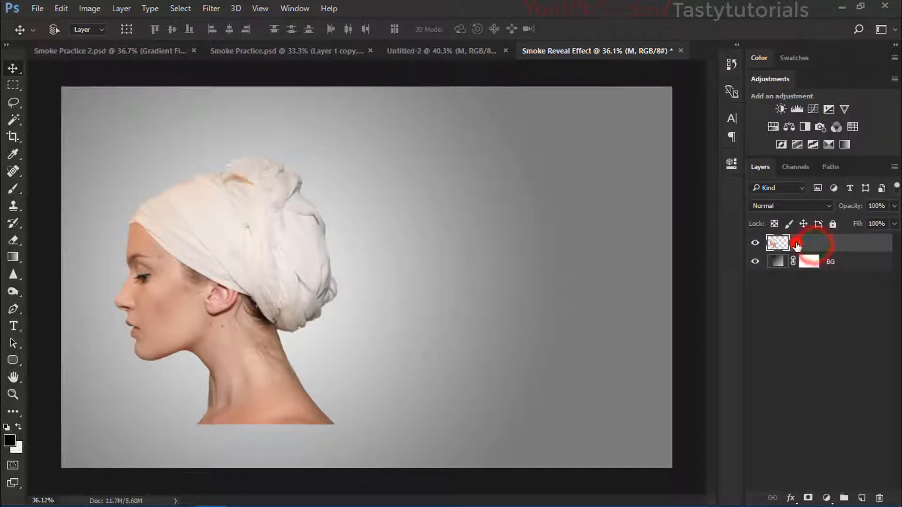
double_click(798, 243)
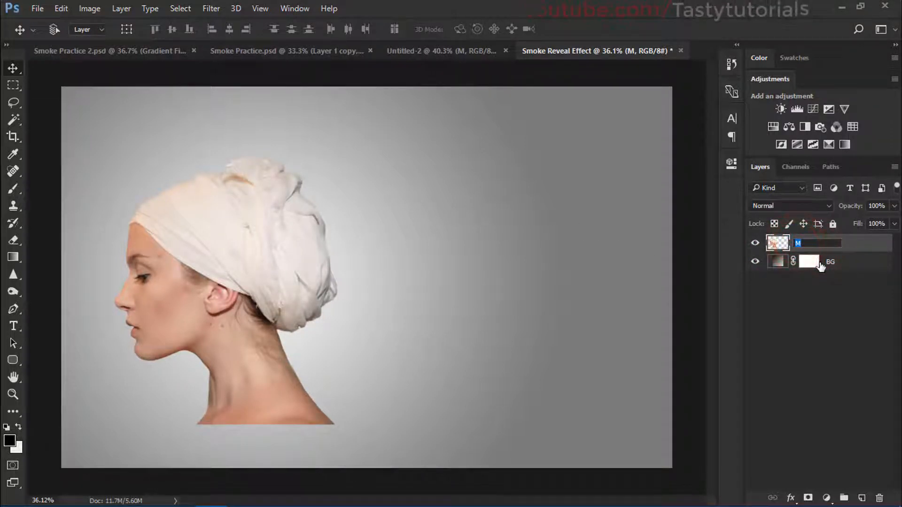
type("Model")
key("Return")
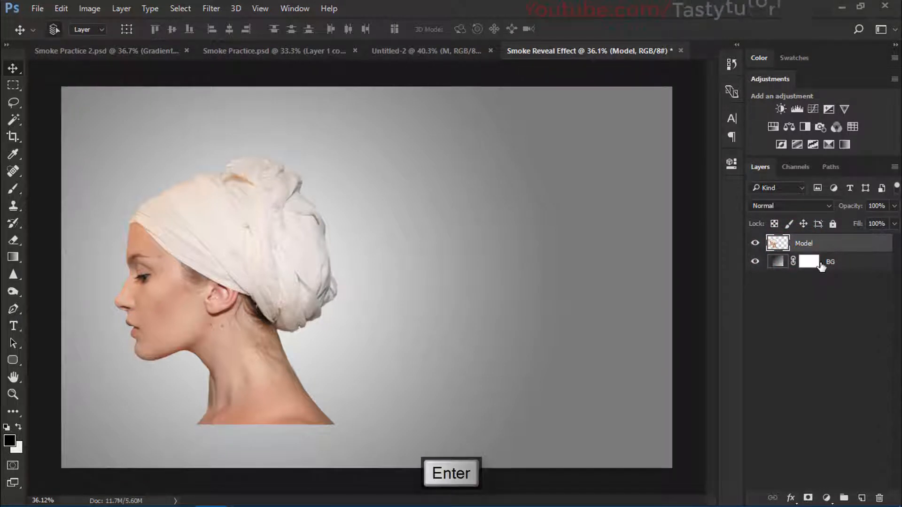
- Duplicate the Model layer and name the copy Leq
key("ctrl+j")
double_click(812, 243)
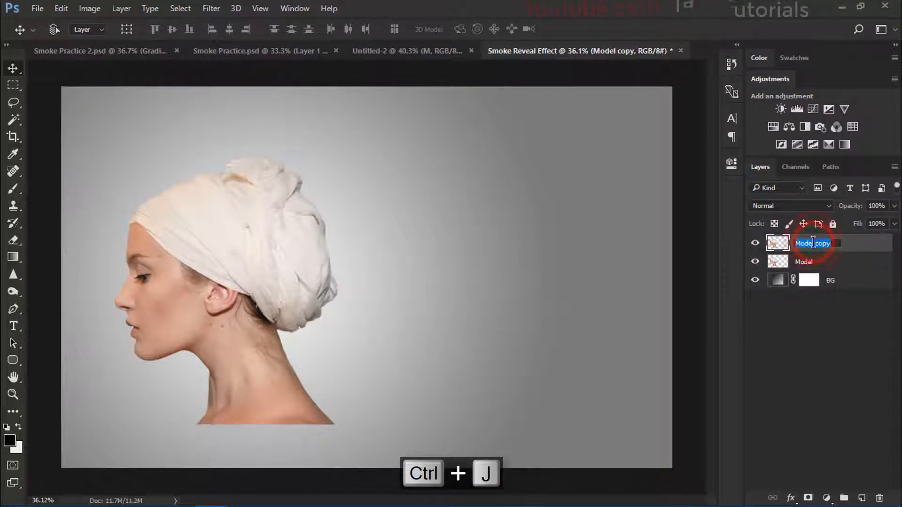
type("L")
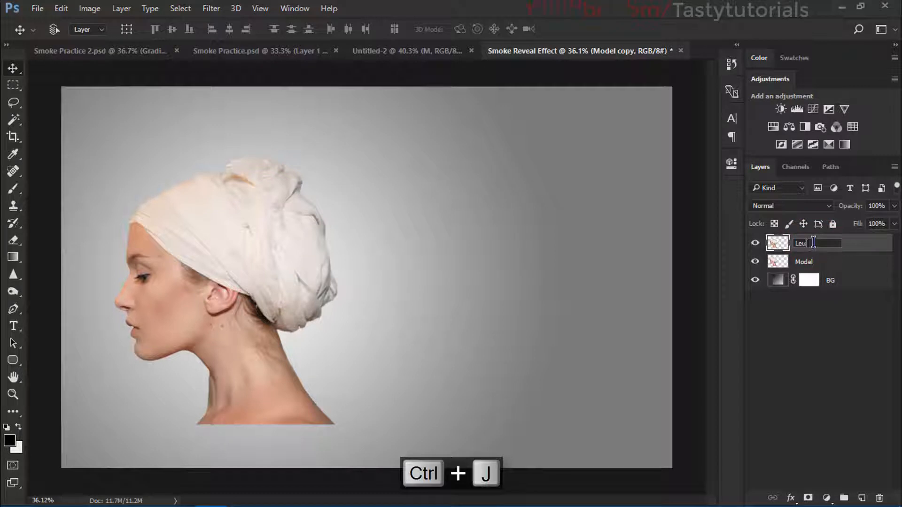
type("eq")
key("Return")
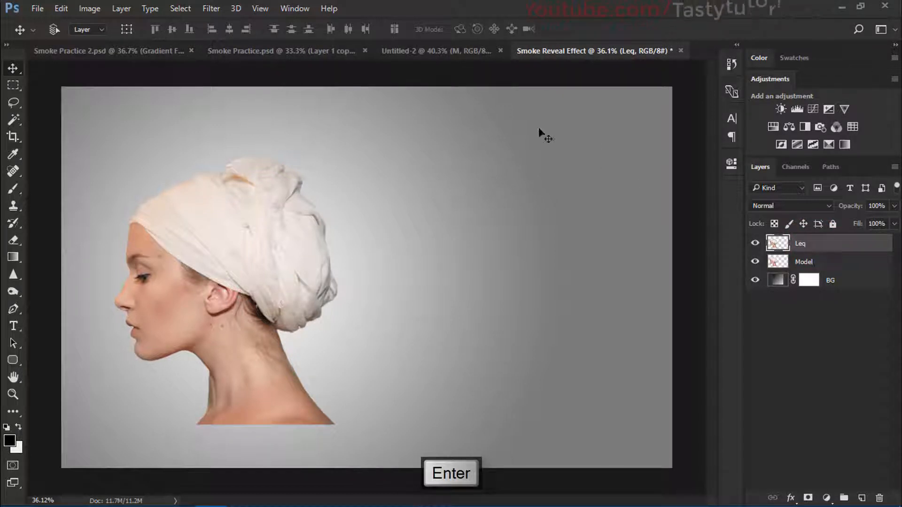
- Check the available filters and extend the duplicate portrait layer's name to Lequify
left_click(211, 7)
left_click(217, 110)
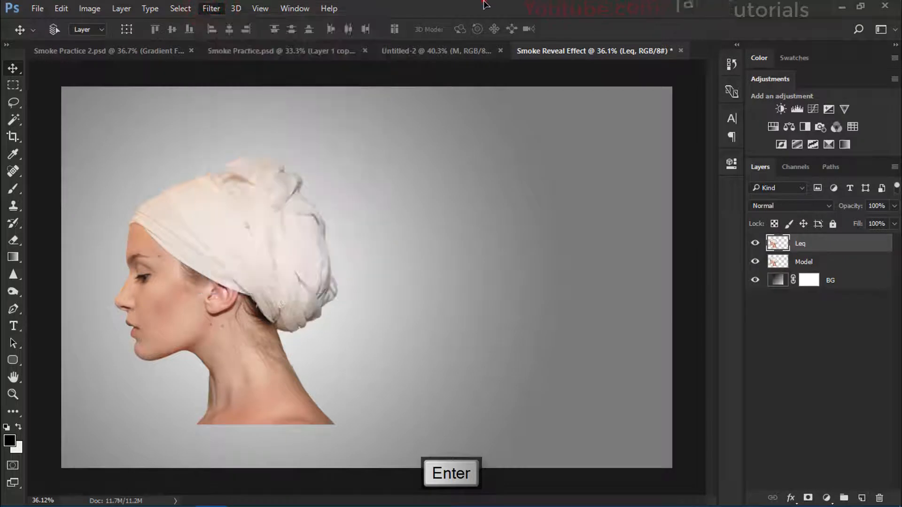
double_click(802, 244)
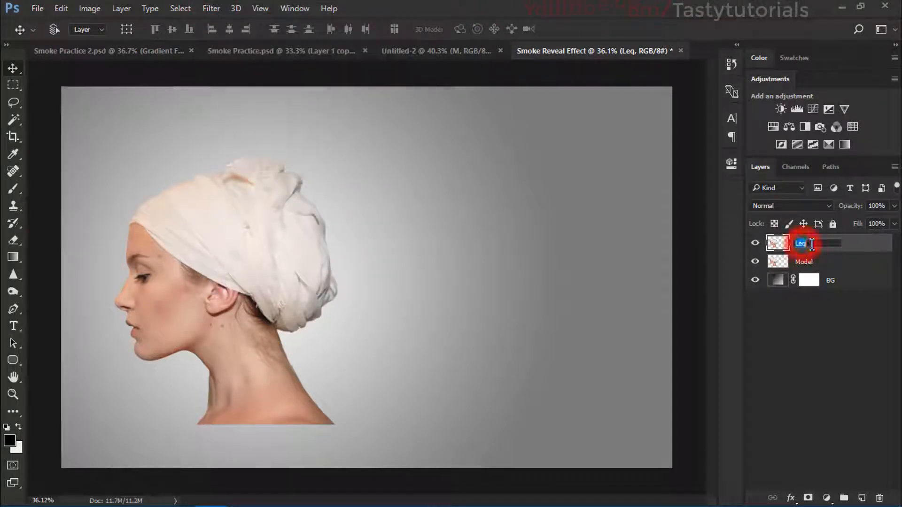
left_click(812, 243)
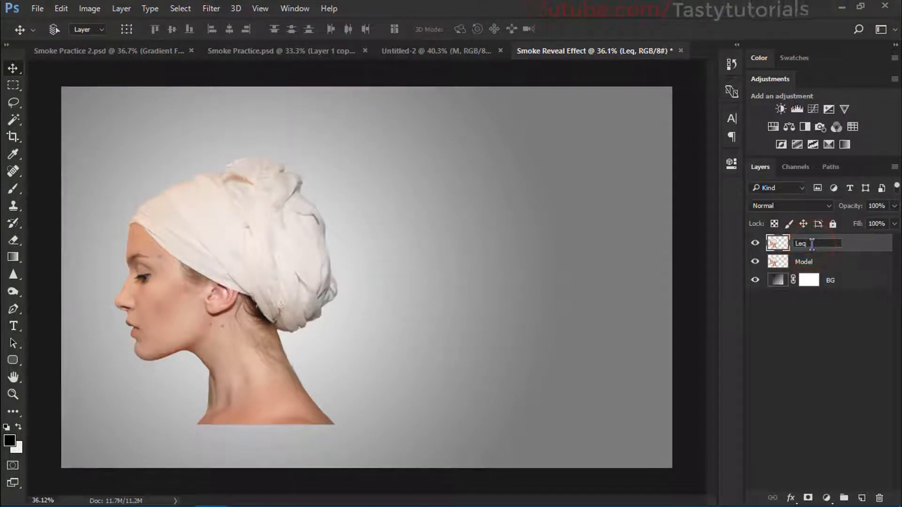
type("uify")
key("Return")
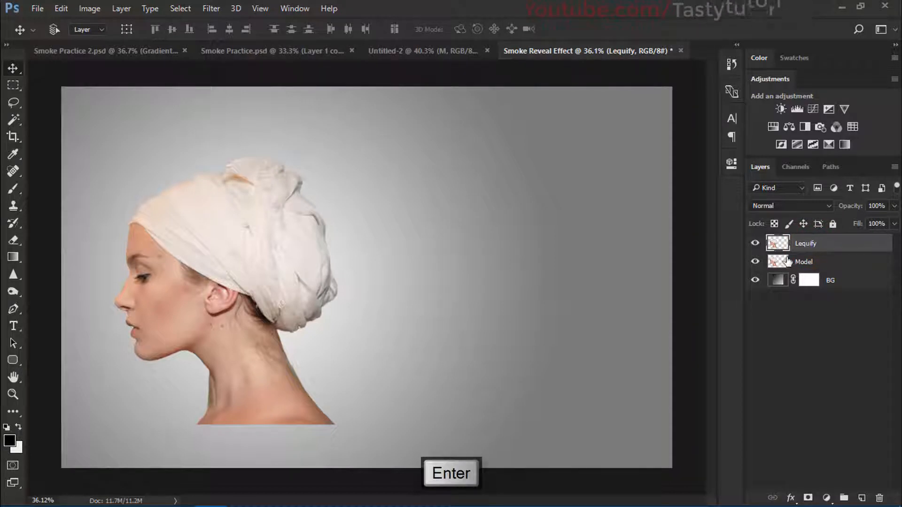
left_click(829, 263)
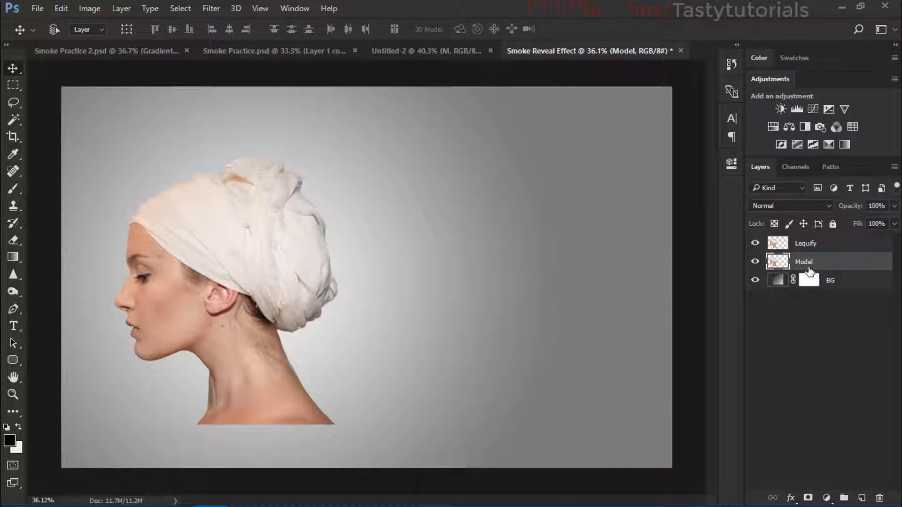
left_click(826, 498)
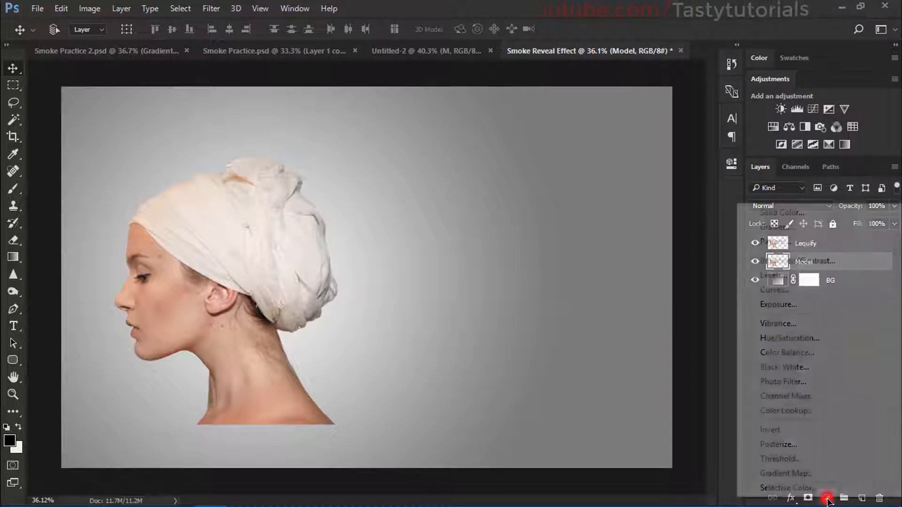
left_click(791, 473)
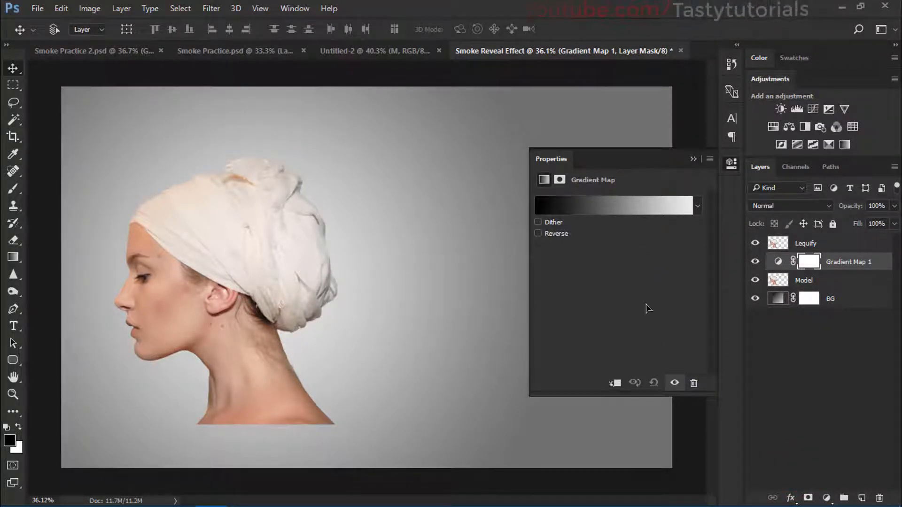
left_click(613, 383)
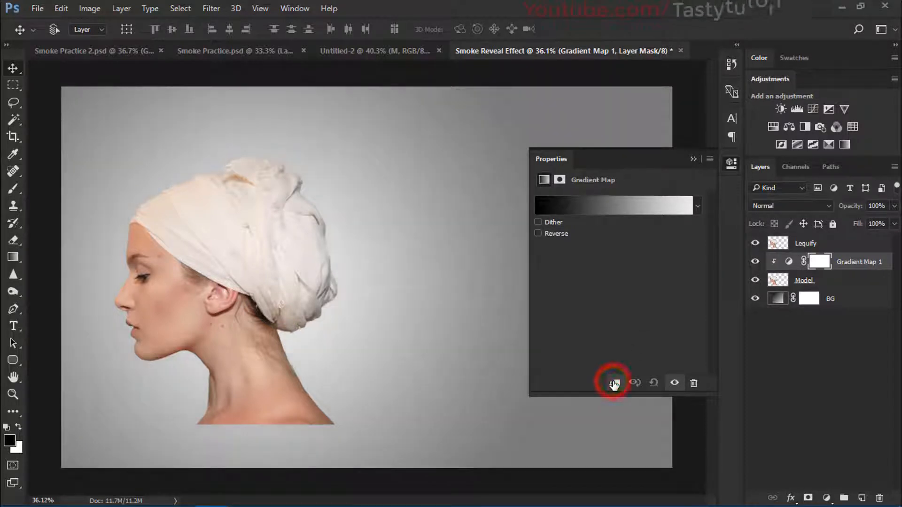
left_click(538, 234)
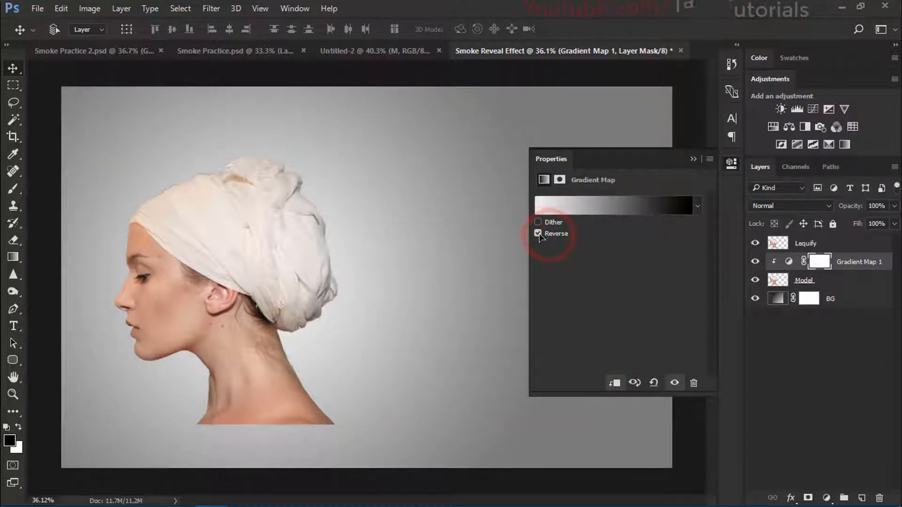
left_click(538, 233)
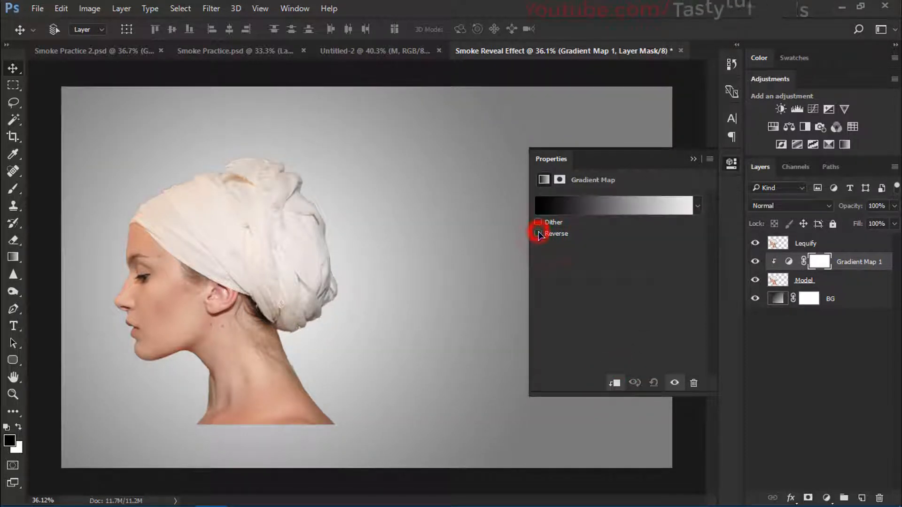
left_click(693, 160)
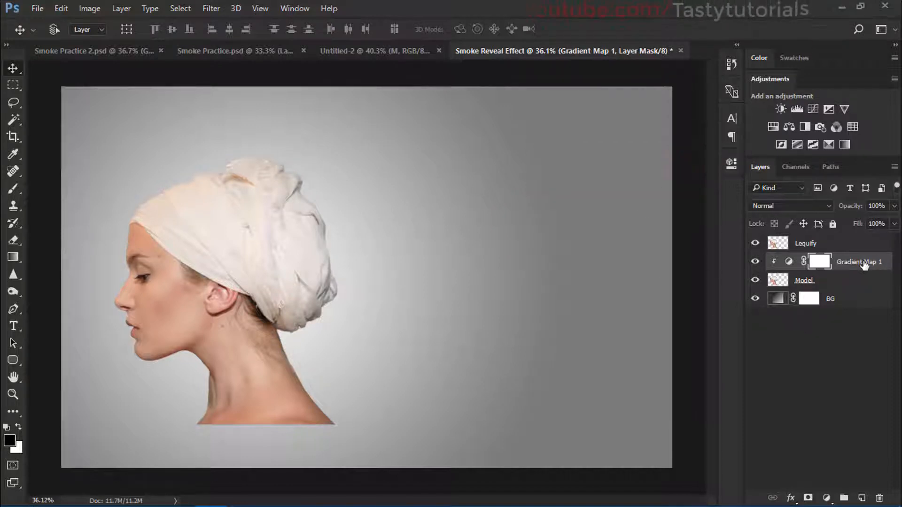
left_click_drag(865, 264, 879, 498)
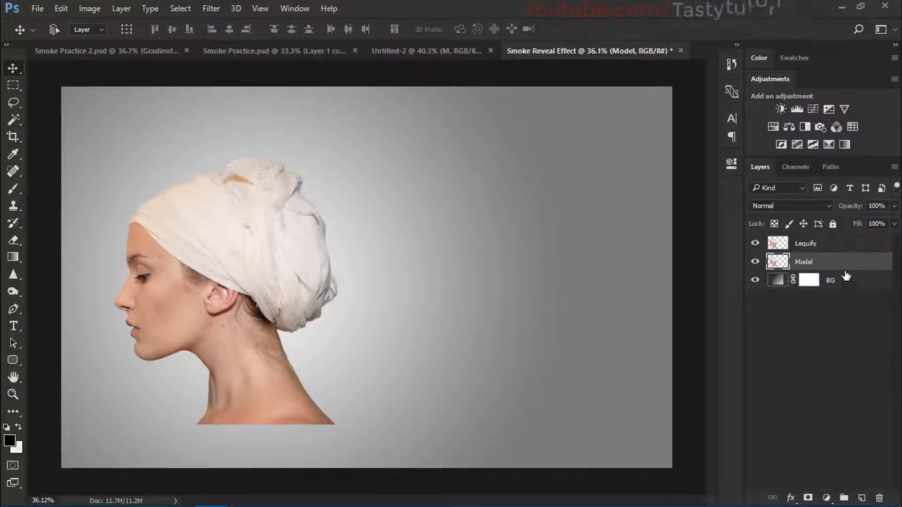
- Add a Black & White adjustment layer directly above the Model layer with the Default preset
left_click(826, 498)
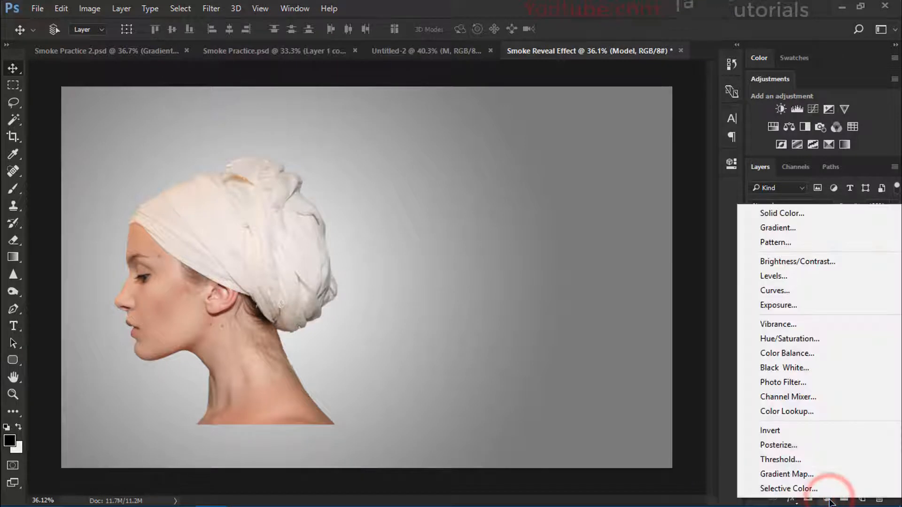
left_click(820, 368)
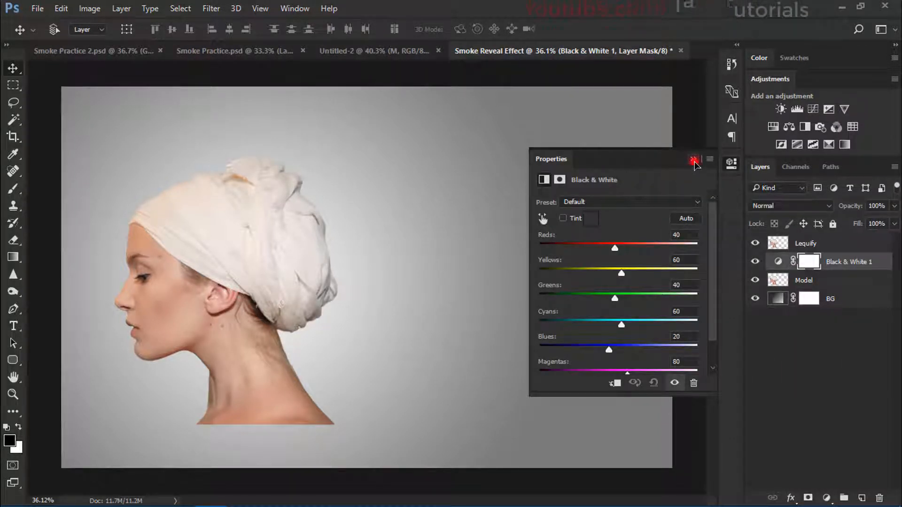
- Try the Tint option on the Black & White adjustment layer
left_click(693, 161)
double_click(774, 262)
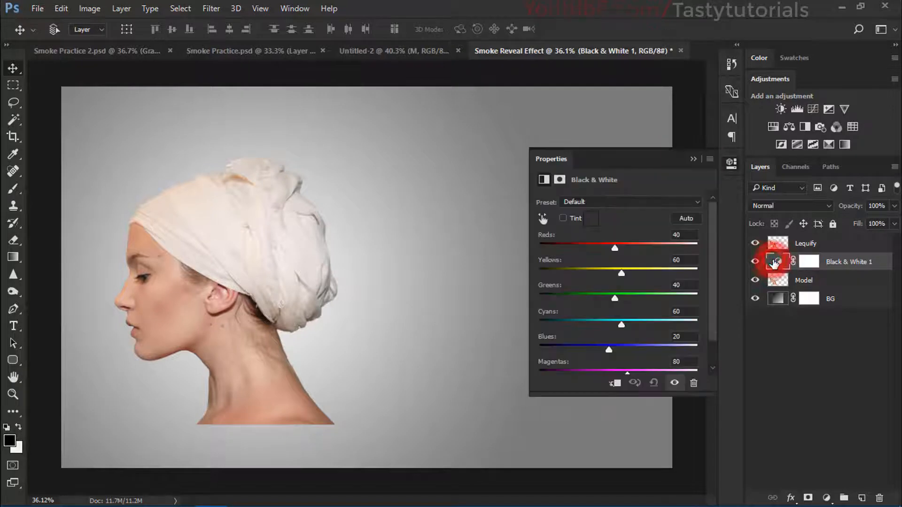
left_click(564, 220)
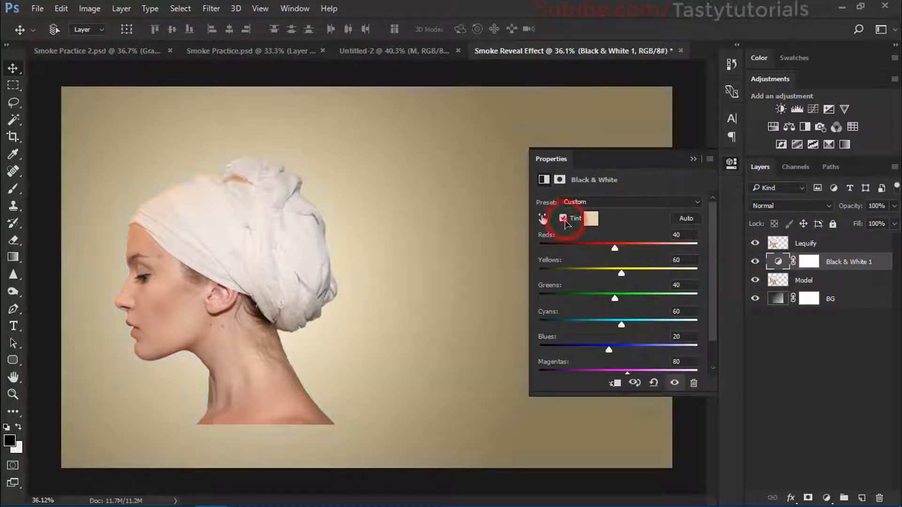
left_click(563, 219)
left_click(694, 161)
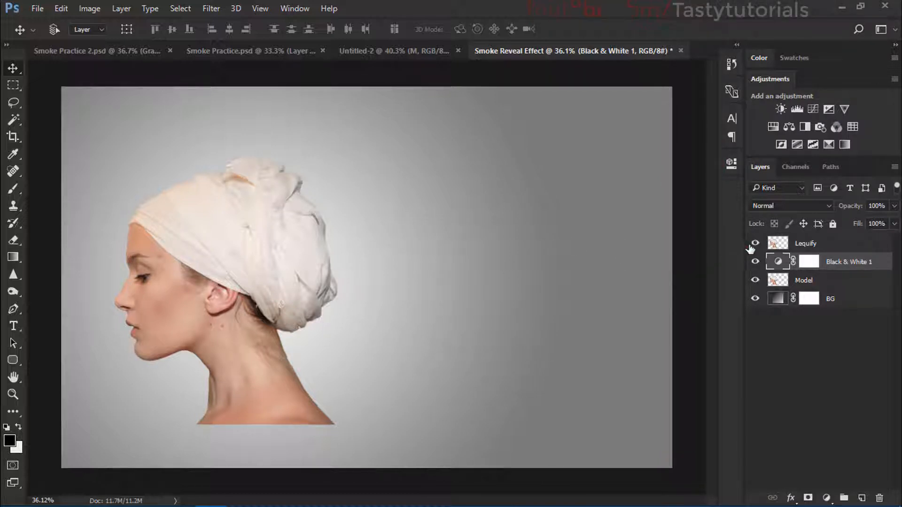
- Hide the Lequify layer and delete the Black & White adjustment layer above the Model layer
left_click(754, 244)
left_click(848, 280)
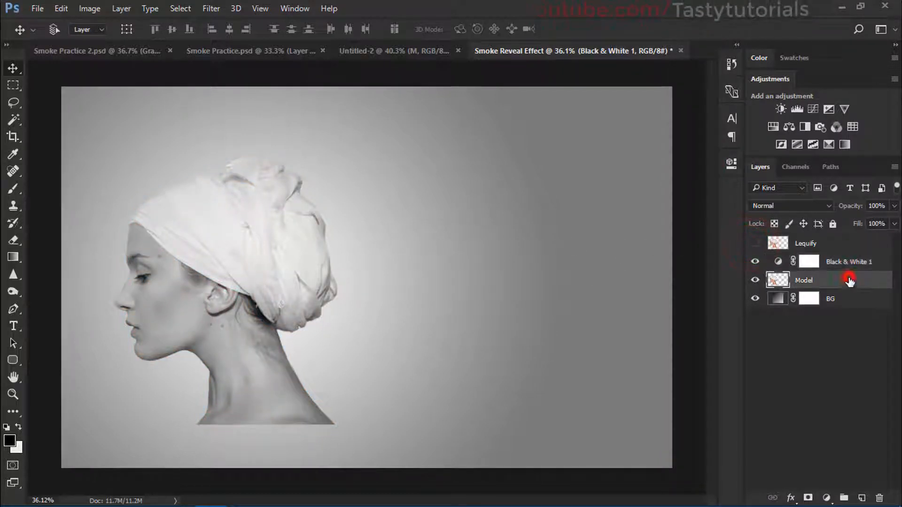
left_click_drag(846, 268, 879, 498)
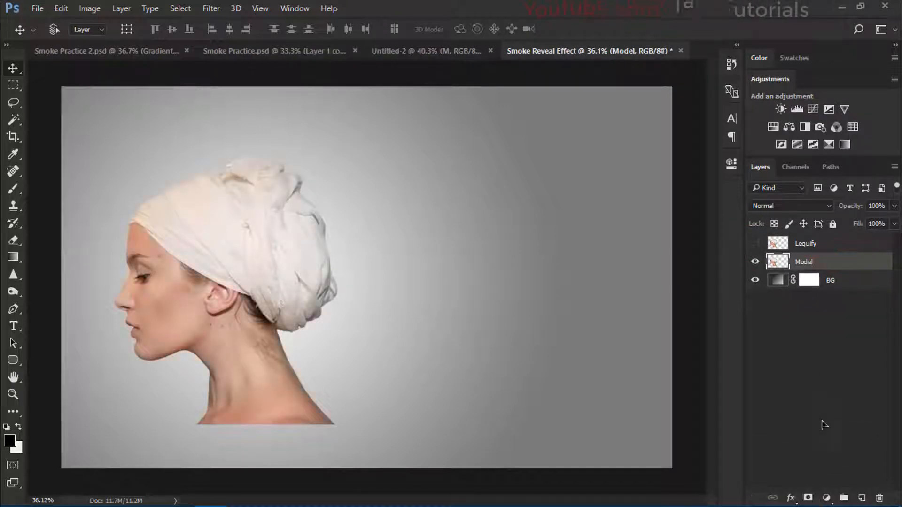
- Add a black-to-white Gradient Map adjustment layer above the Model layer and clip it to that layer
left_click(828, 499)
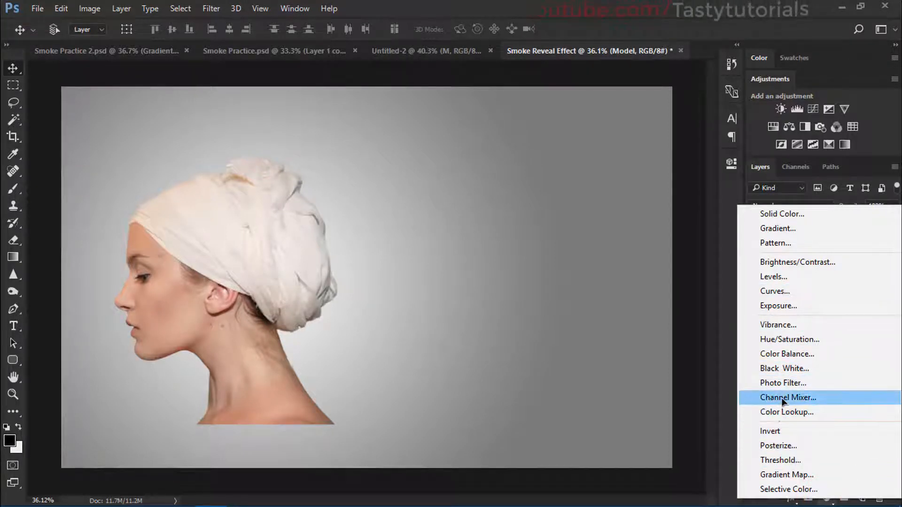
left_click(784, 475)
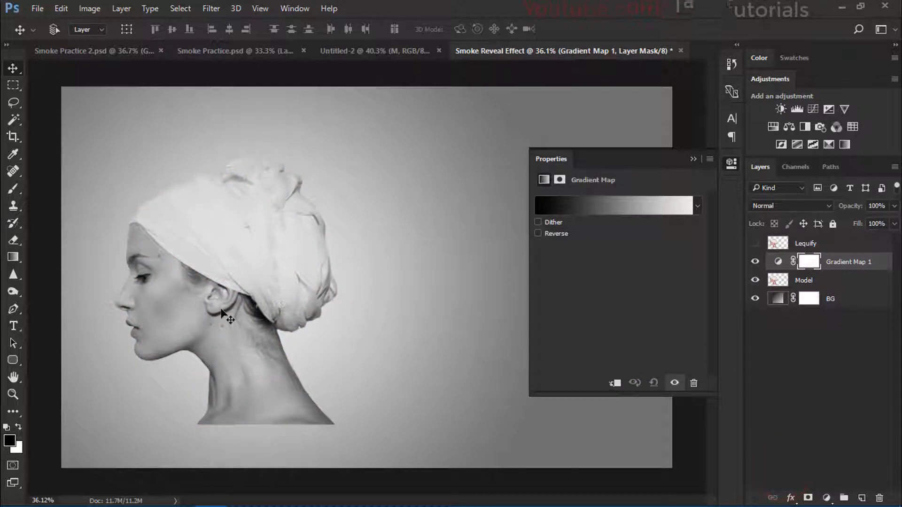
left_click(619, 380)
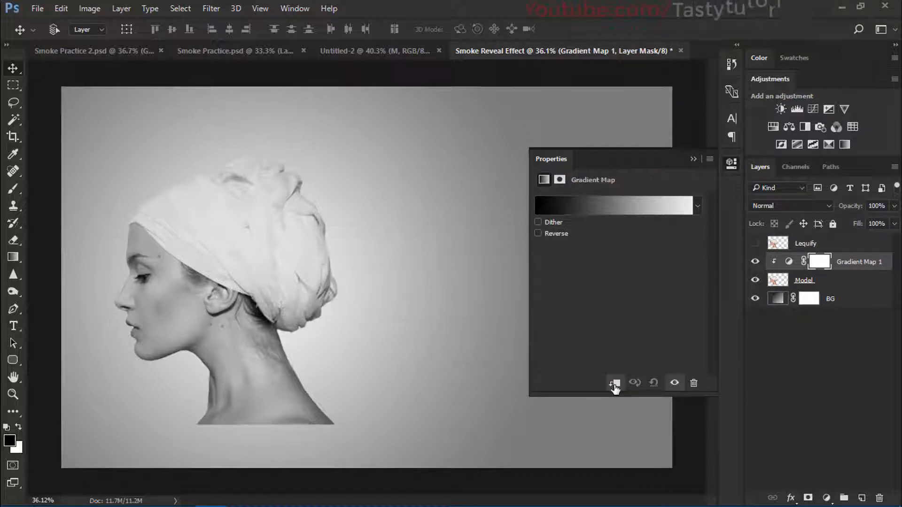
left_click(693, 160)
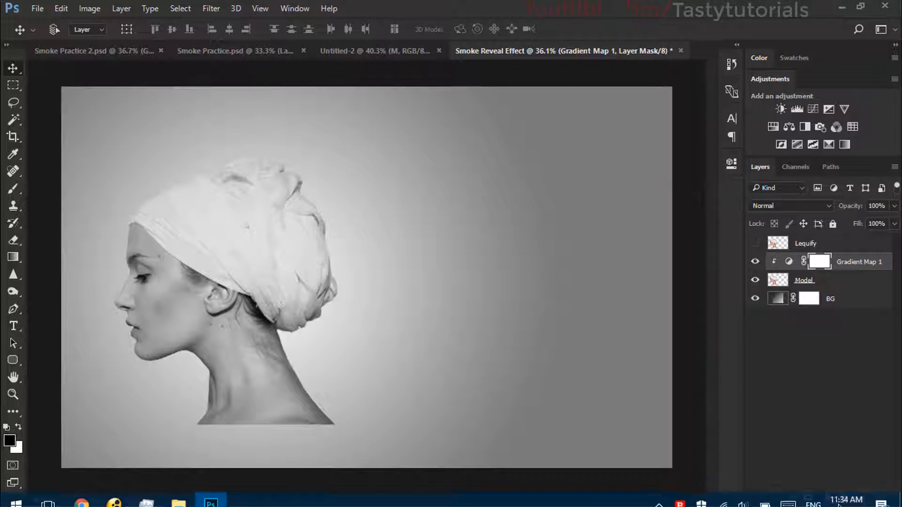
left_click(802, 419)
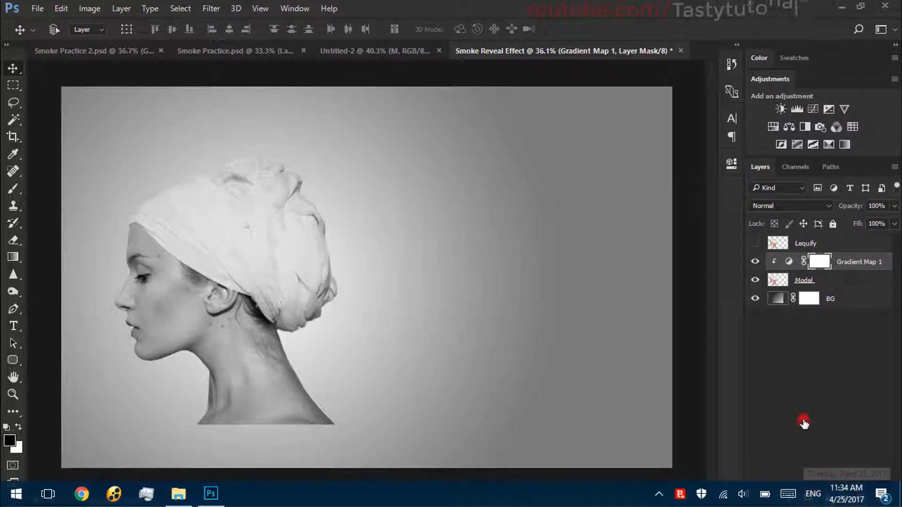
- Add a Black & White adjustment layer with the Default preset above the Gradient Map and clip it to the Model layer
left_click(825, 499)
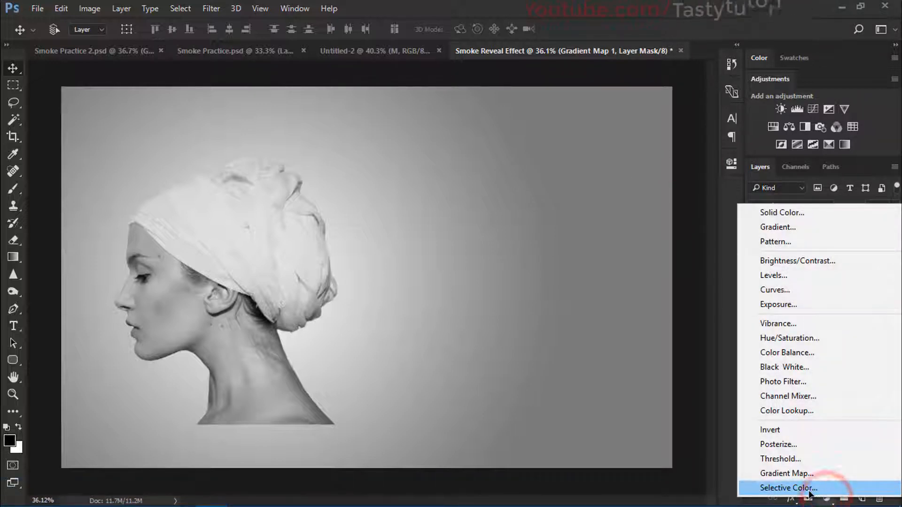
left_click(784, 366)
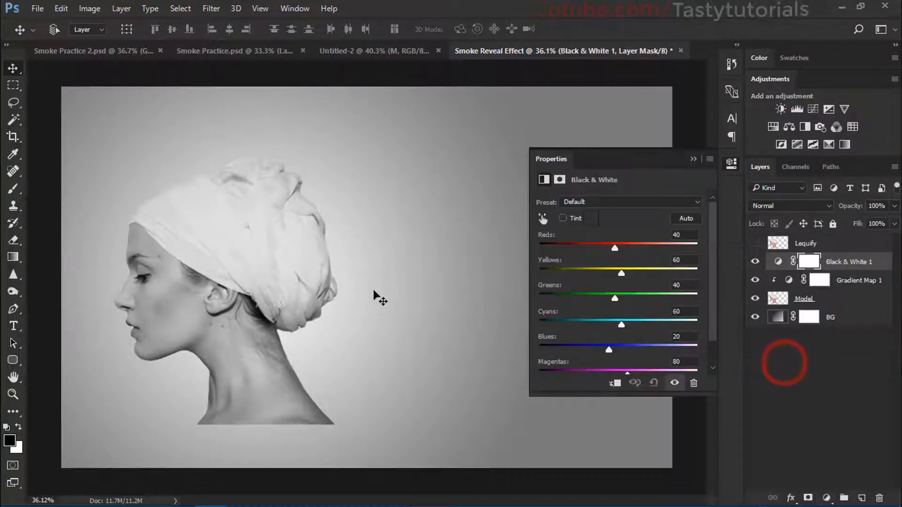
left_click(615, 384)
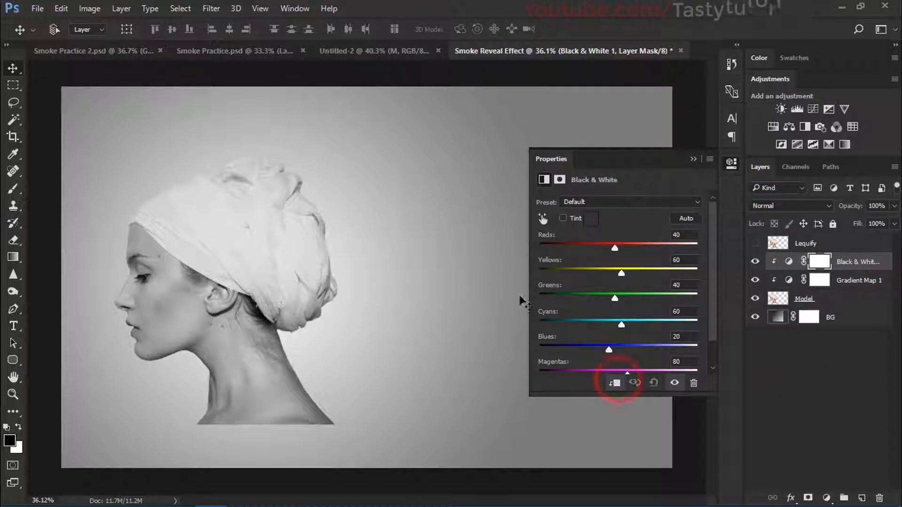
left_click(690, 159)
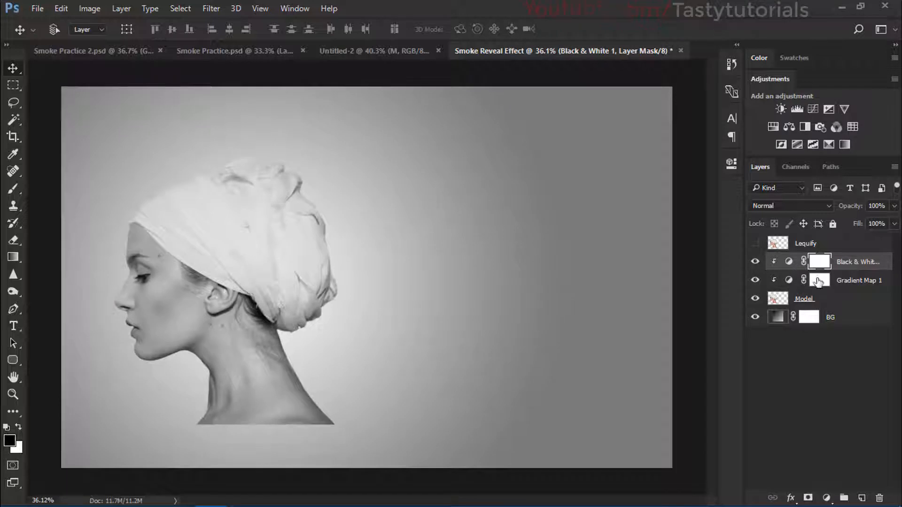
- Add a black layer mask to the Model layer to hide the whole portrait
left_click(787, 300)
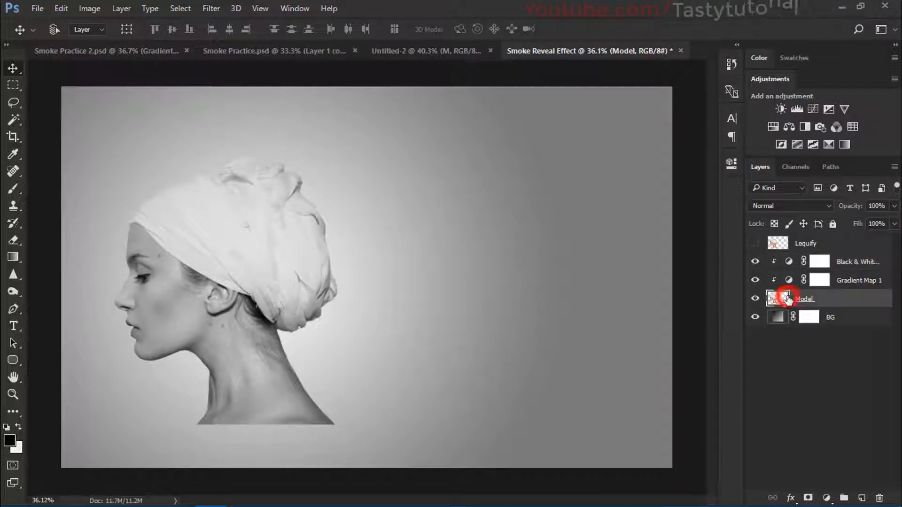
left_click(755, 298)
left_click(755, 298)
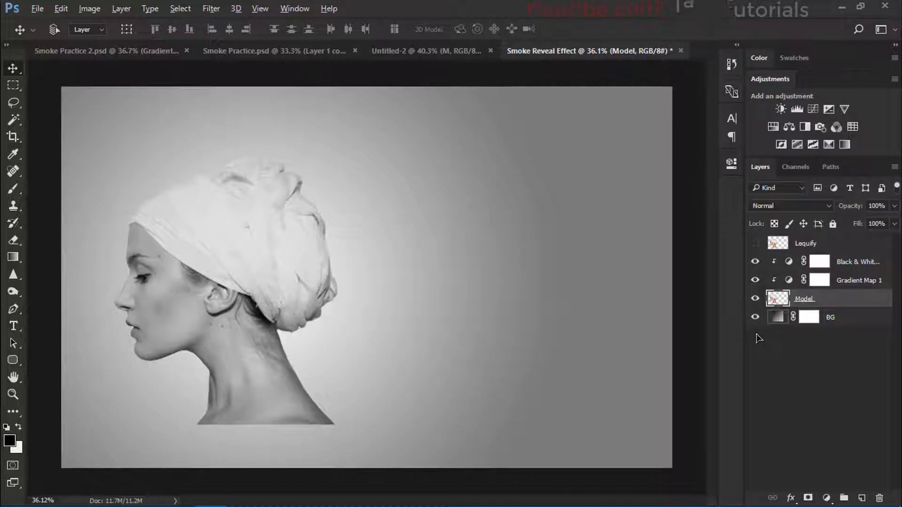
left_click(807, 498, "alt")
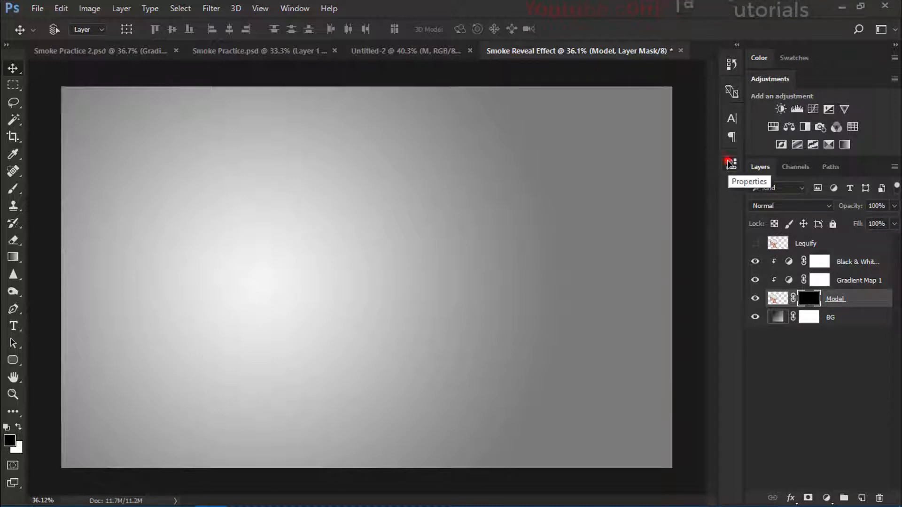
- Reduce the density of the Model layer's mask to 72% in its mask properties
left_click(731, 164)
left_click(731, 163)
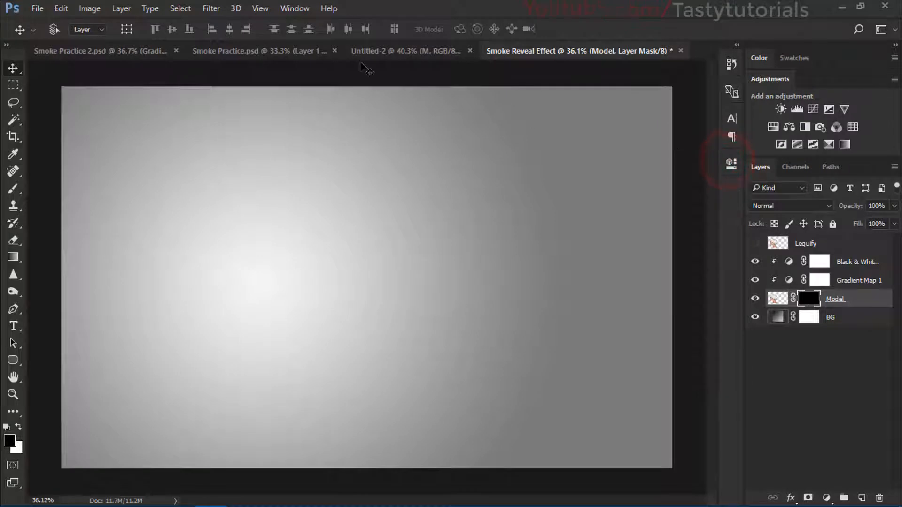
left_click(283, 8)
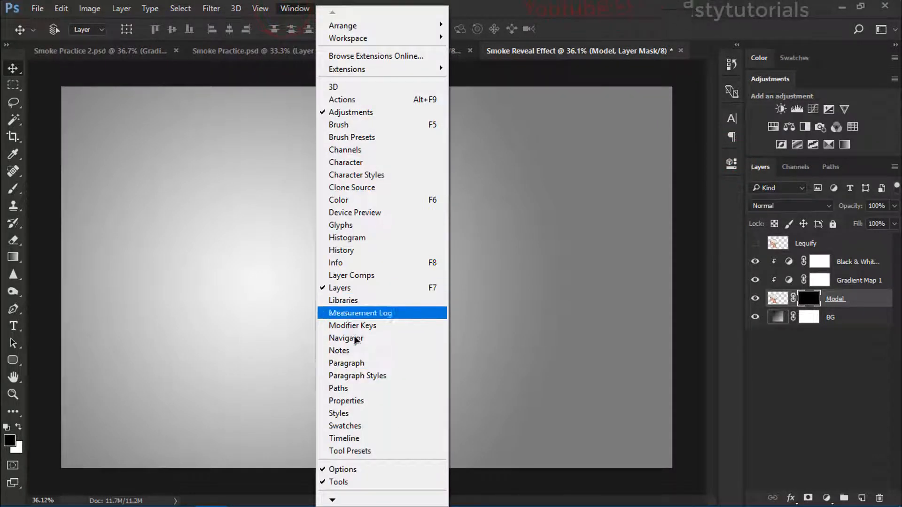
left_click(356, 401)
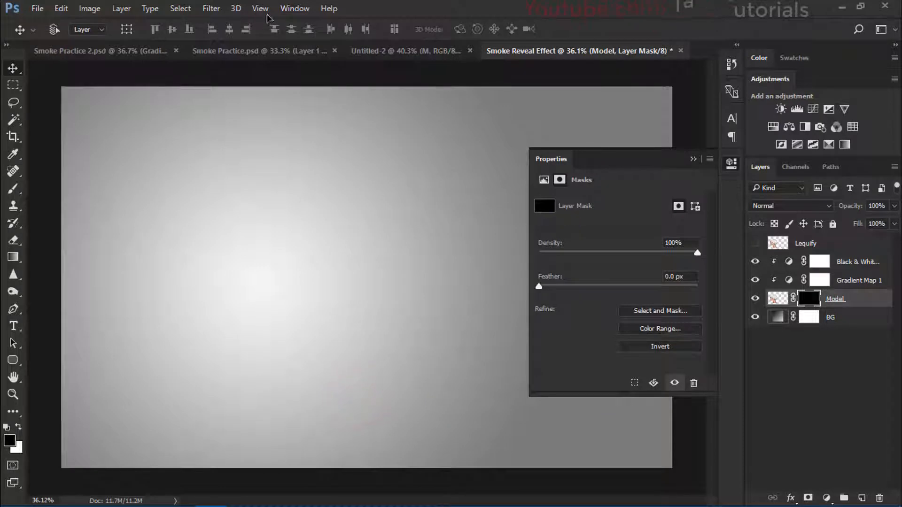
left_click(289, 6)
left_click(289, 4)
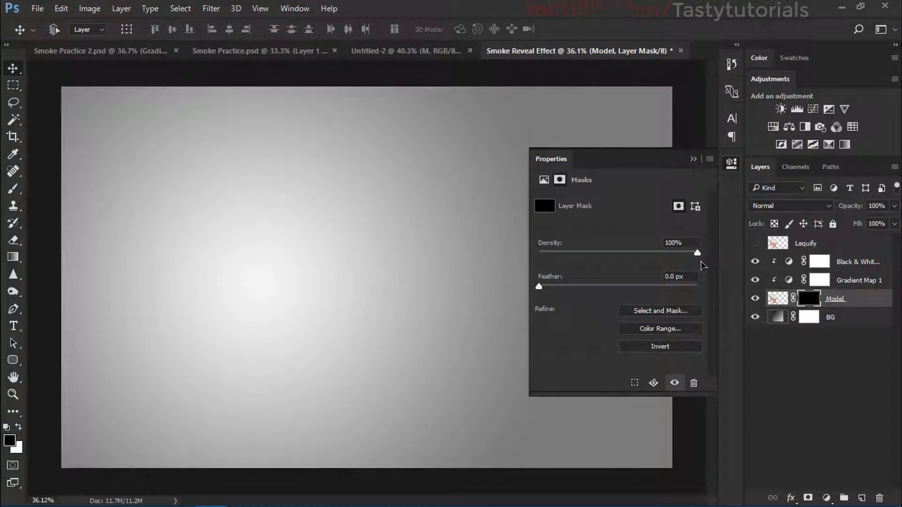
left_click_drag(697, 254, 654, 263)
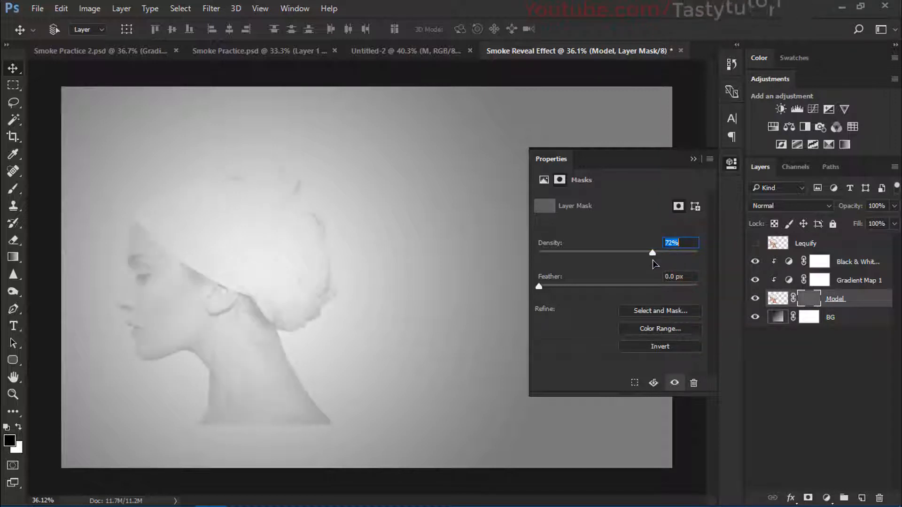
left_click(694, 159)
scroll(113, 349, "up", 2)
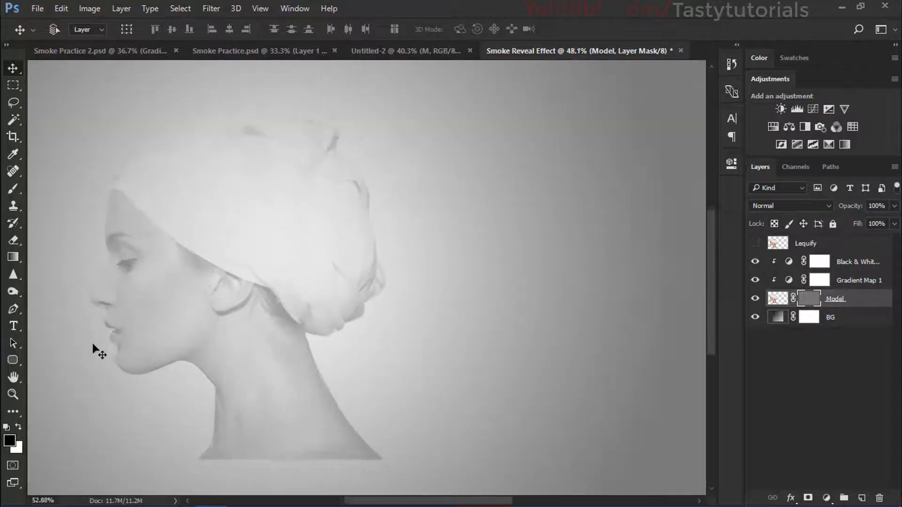
scroll(141, 353, "down", 2)
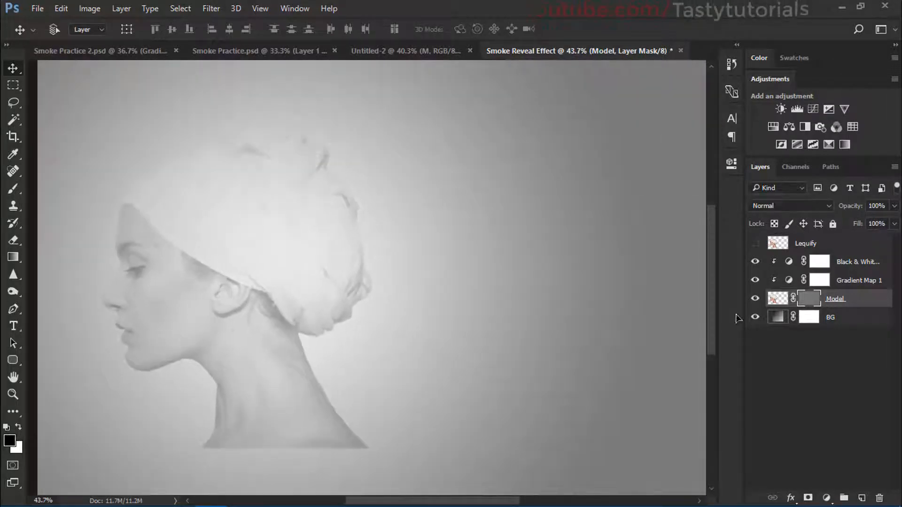
- Try a clipped Levels adjustment layer above the Gradient Map with the midtones set to 0.61
left_click(849, 281)
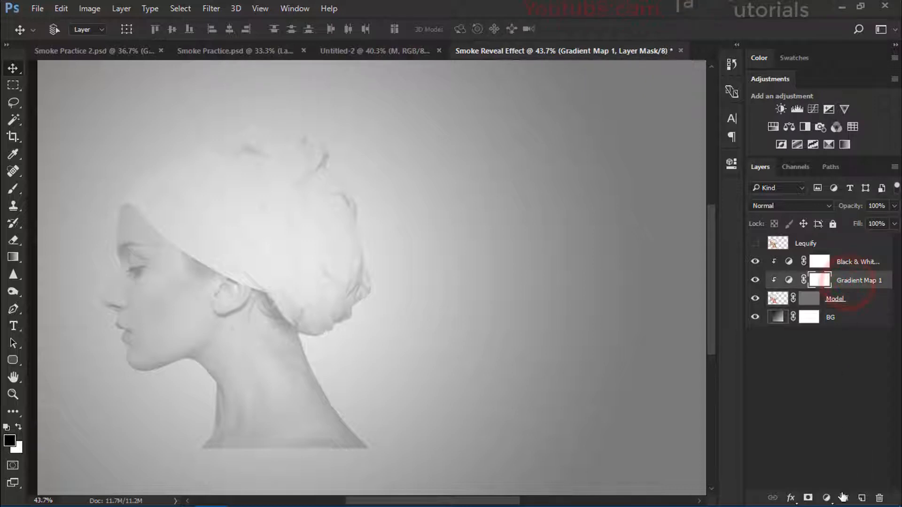
left_click(796, 109)
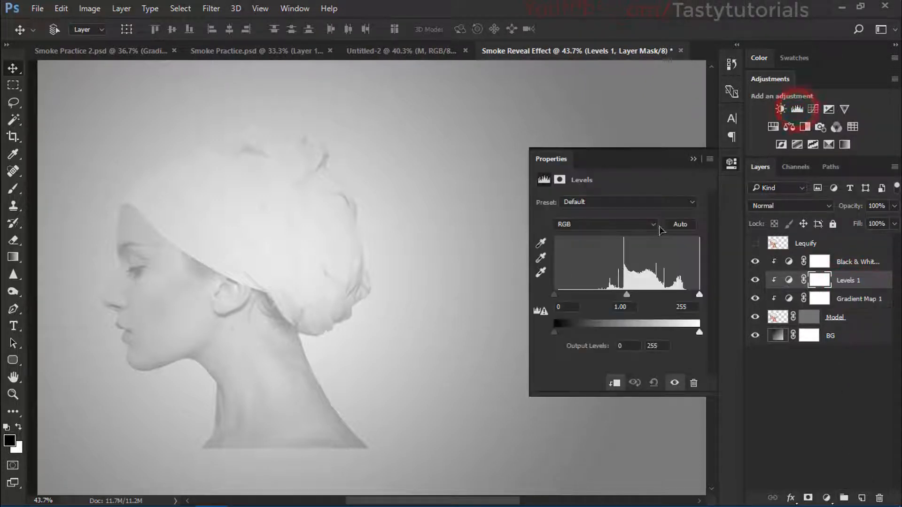
left_click_drag(627, 294, 699, 295)
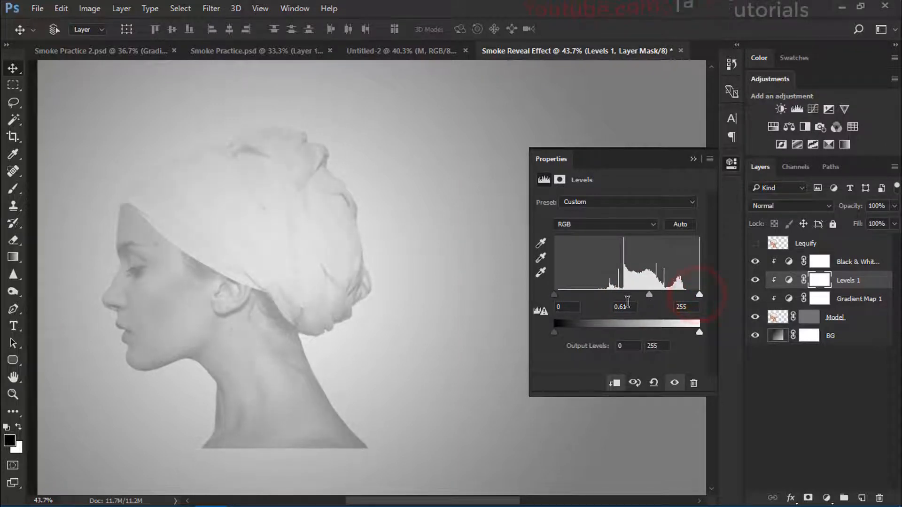
mouse_move(563, 298)
left_mouse_down()
mouse_move(580, 301)
mouse_move(559, 303)
left_mouse_up()
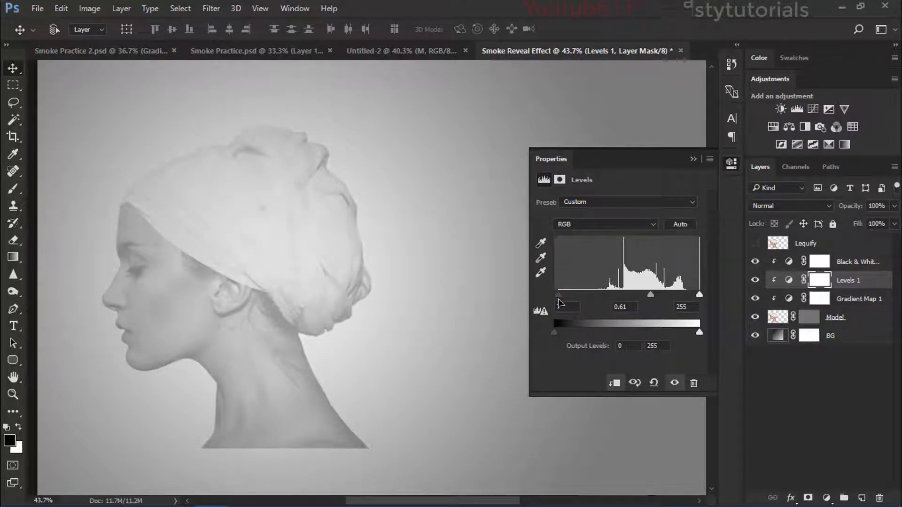
left_click(690, 160)
- Compare the portrait with and without the Levels adjustment, and delete the Levels layer
left_click(755, 281)
left_click(754, 281)
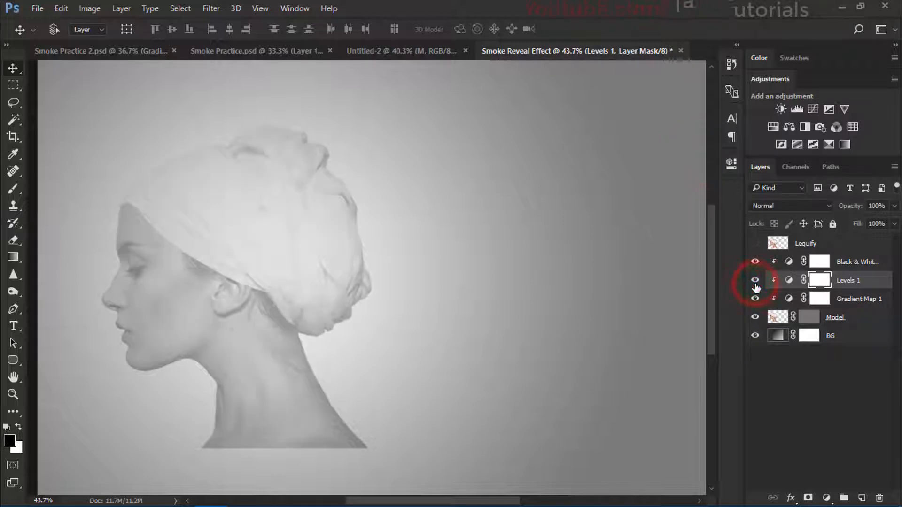
left_click(755, 281)
left_click(755, 281)
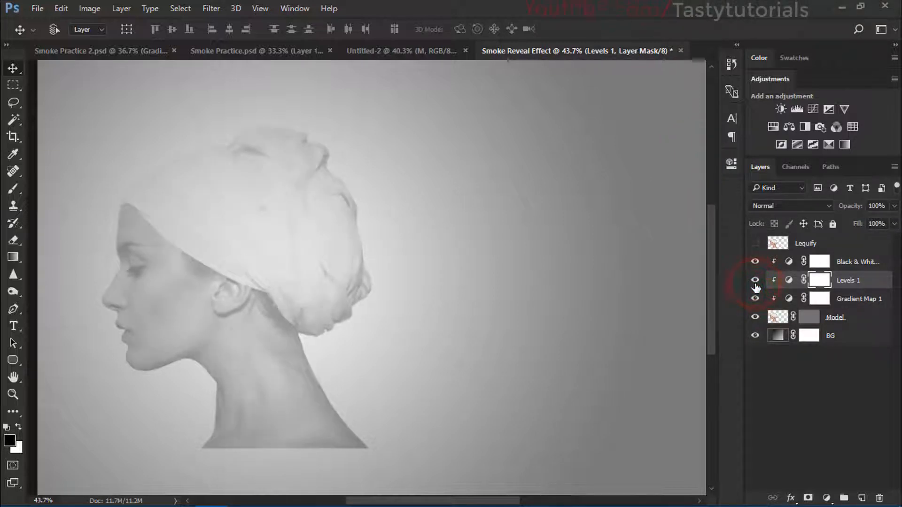
left_click_drag(847, 285, 880, 497)
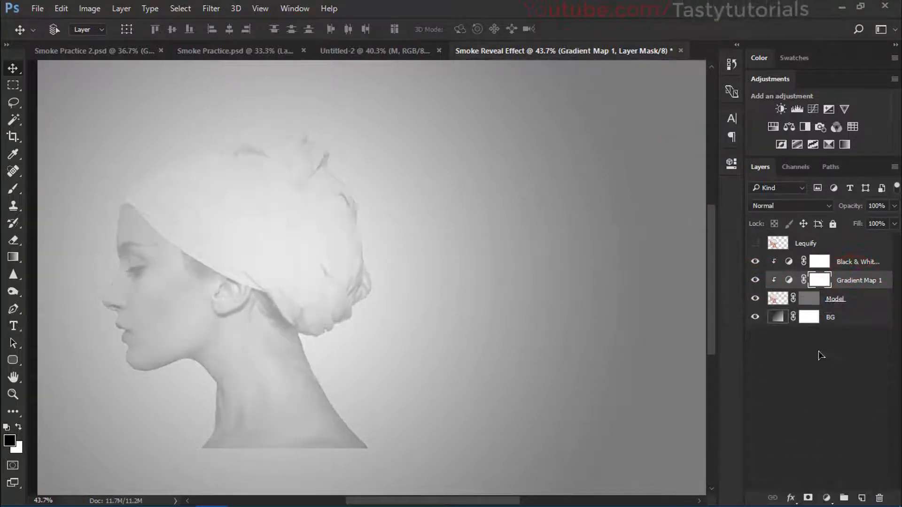
- Compare the portrait with and without the Black & White adjustment layer
left_click(843, 264)
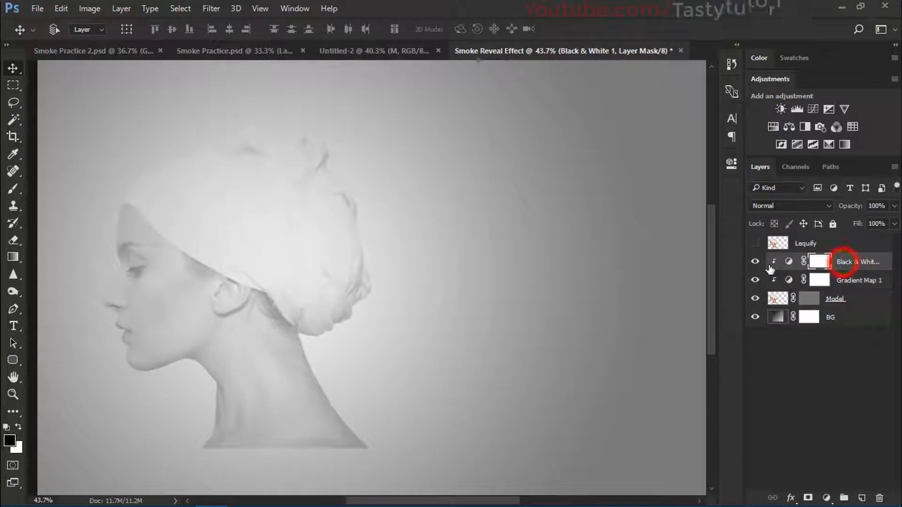
left_click(755, 261)
left_click(755, 262)
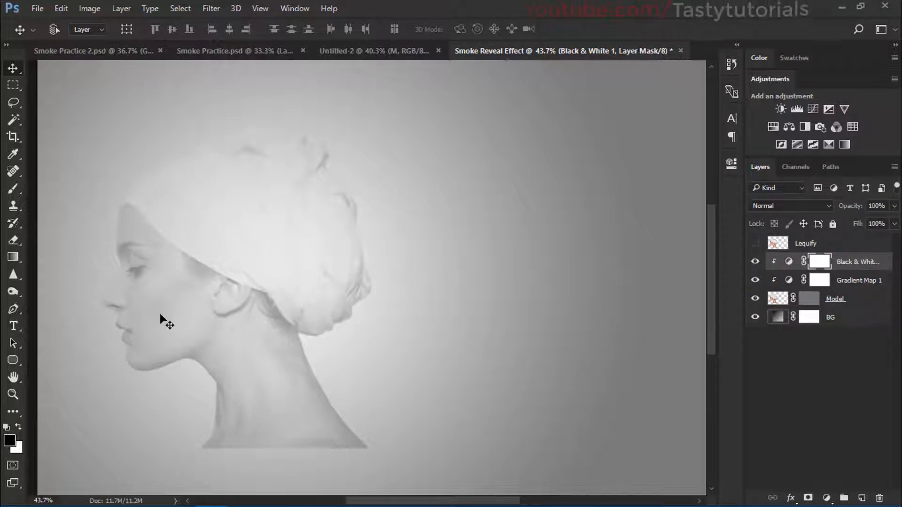
- Target the Model layer's mask with the Brush tool and browse to the end of the smoke brush presets
scroll(161, 314, "down", 1)
left_click(776, 299)
left_click(809, 299)
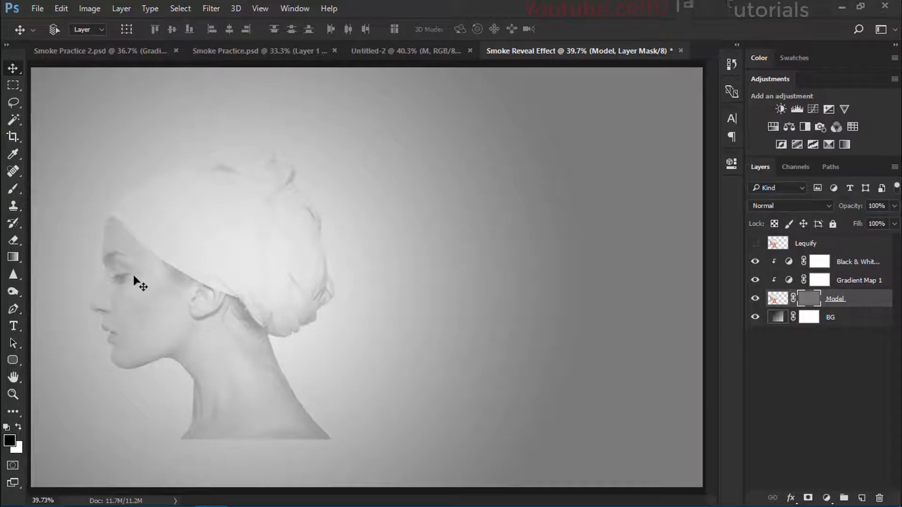
key("b")
right_click(223, 186)
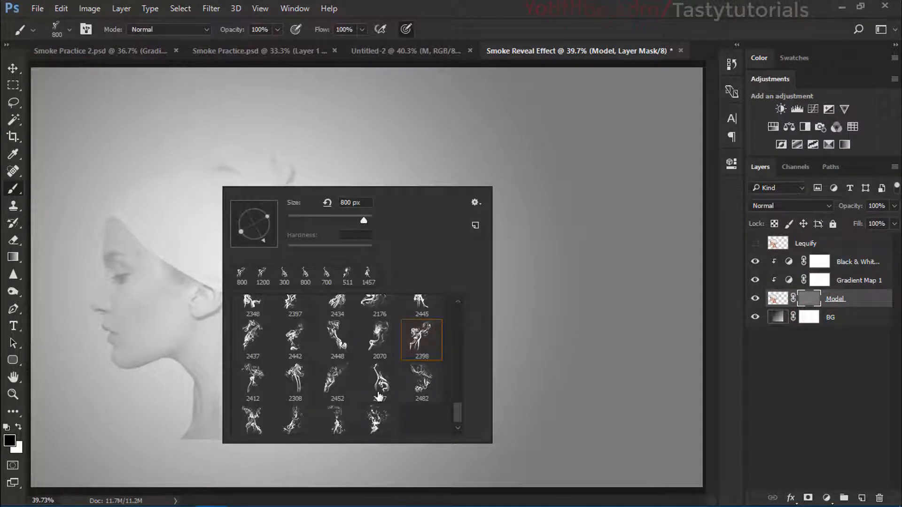
mouse_move(456, 411)
left_mouse_down()
mouse_move(460, 368)
mouse_move(460, 418)
left_mouse_up()
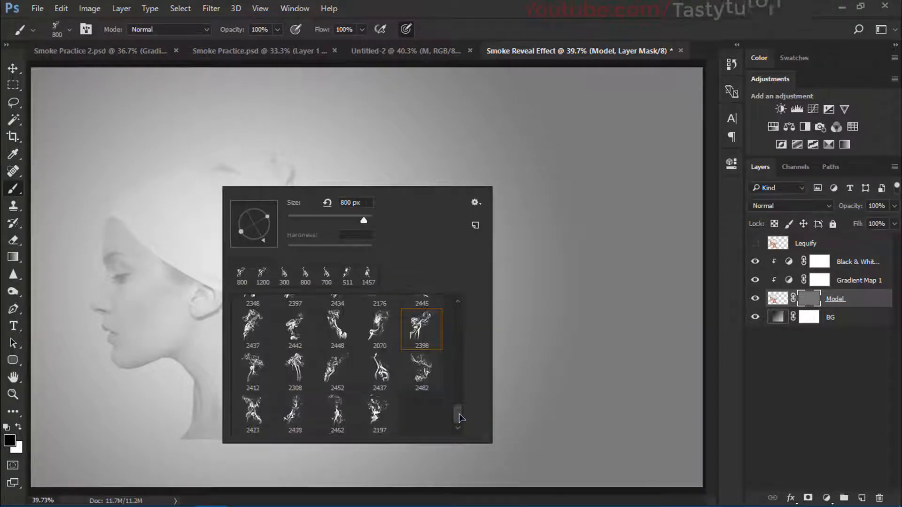
left_click(476, 206)
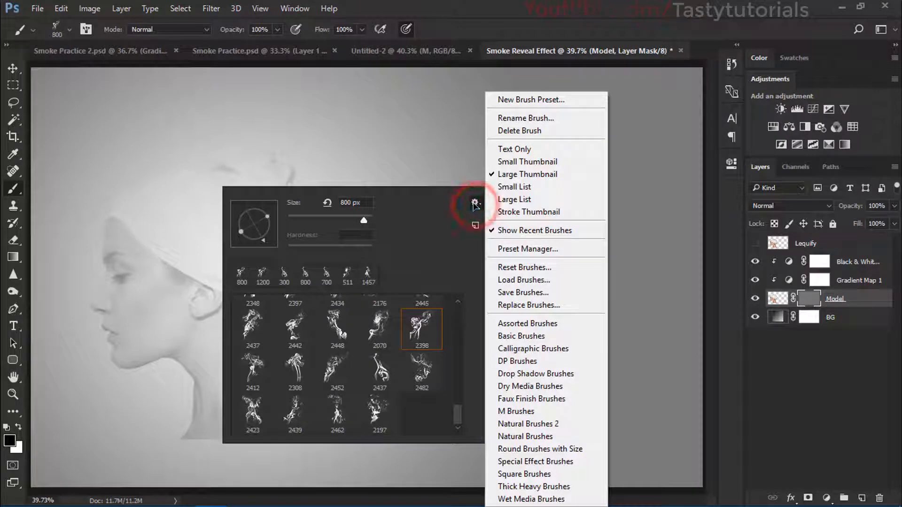
left_click(521, 280)
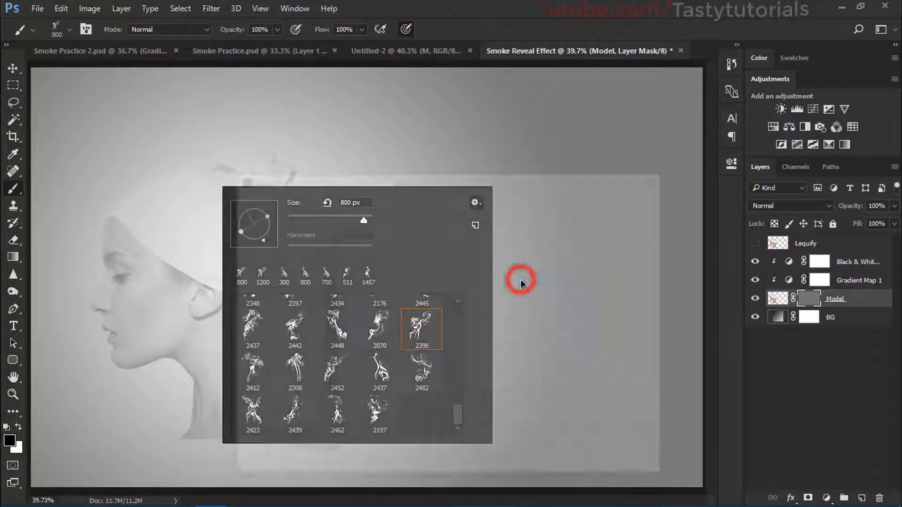
left_click_drag(407, 157, 392, 138)
left_click(250, 217)
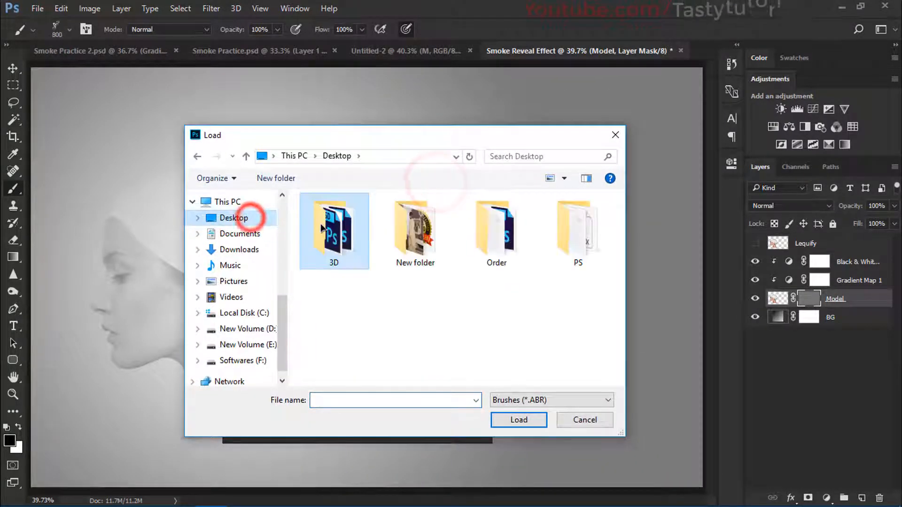
double_click(324, 226)
double_click(353, 229)
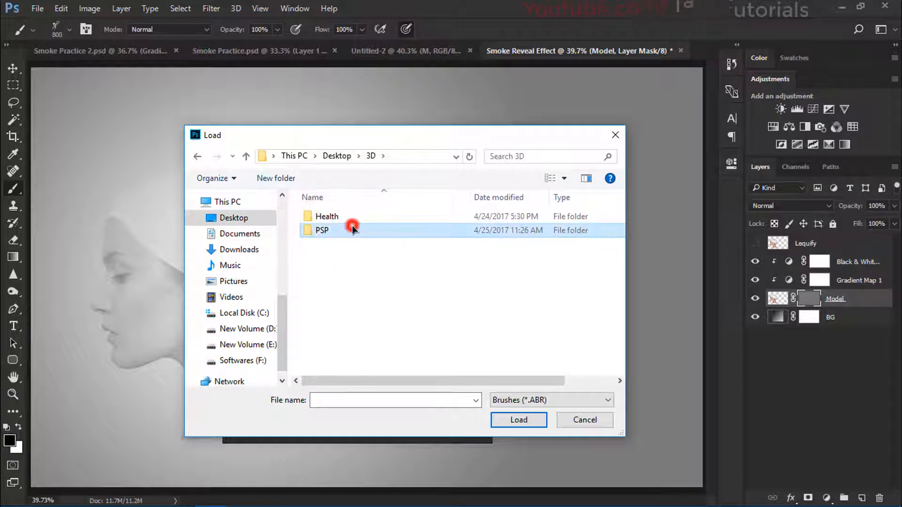
left_click(579, 420)
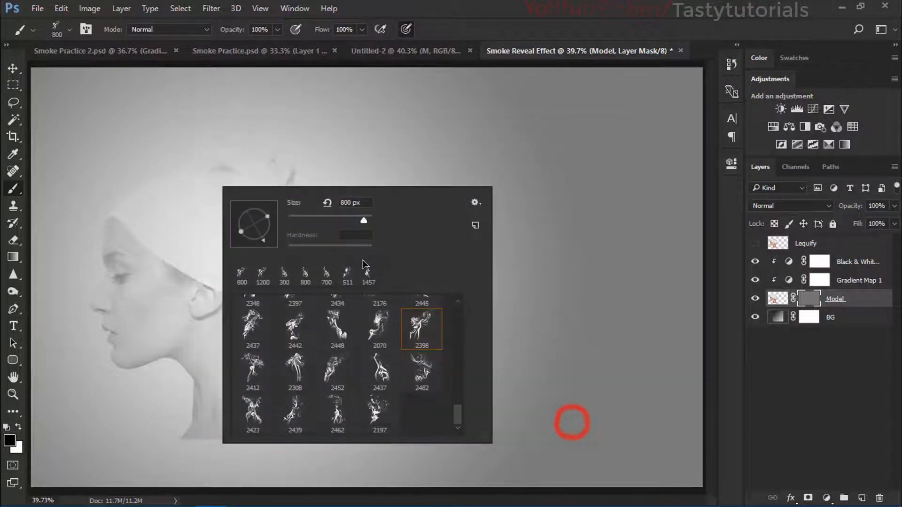
- Choose the 2197 px smoke brush preset for painting on the Model layer's mask
left_click_drag(460, 417, 460, 413)
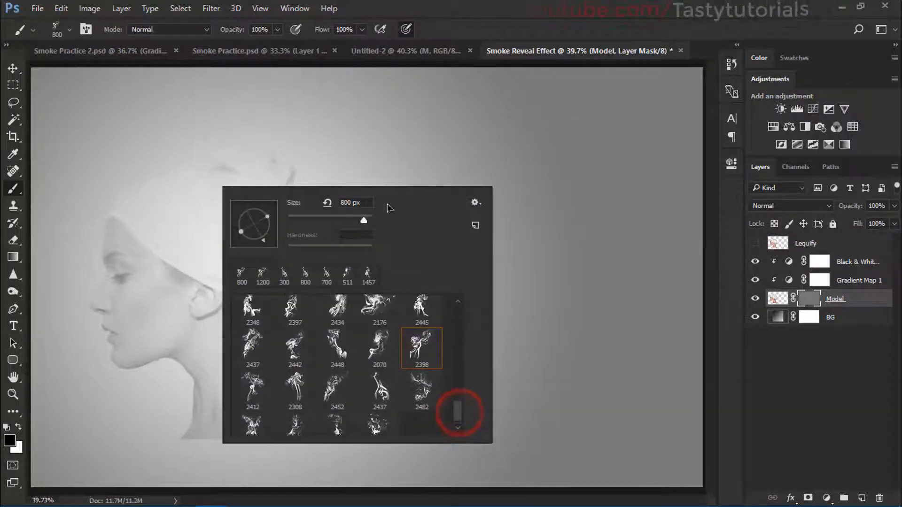
right_click(443, 113)
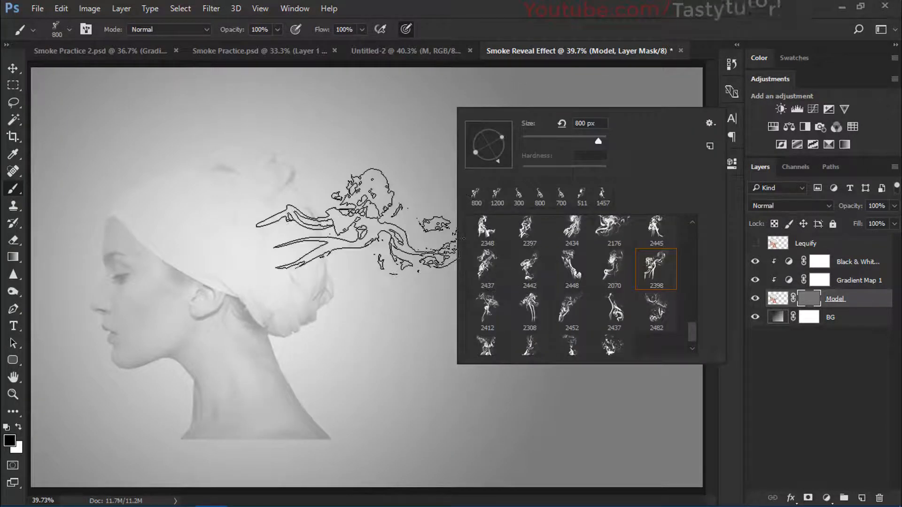
scroll(633, 317, "down", 1)
left_click(616, 334)
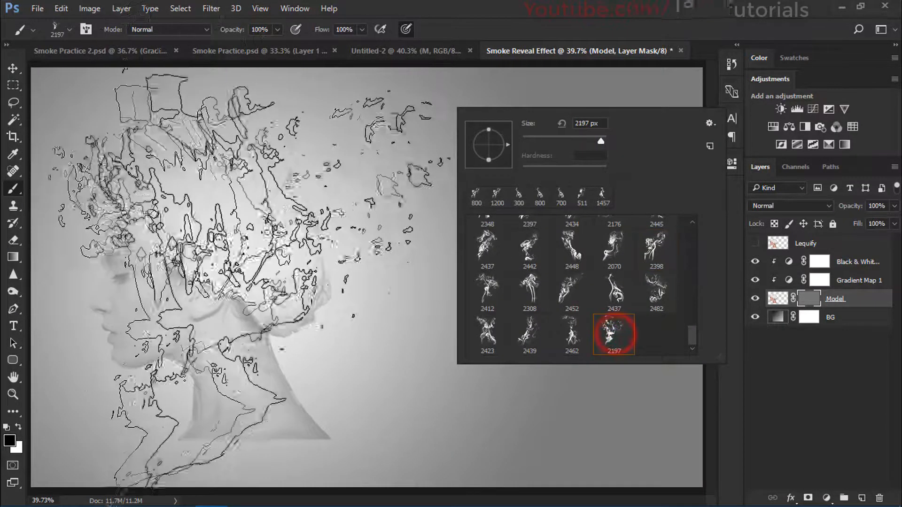
key("Return")
- Set the foreground color to white and try a full-size smoke stamp over the portrait, undoing the trial stamps
scroll(401, 198, "down", 3)
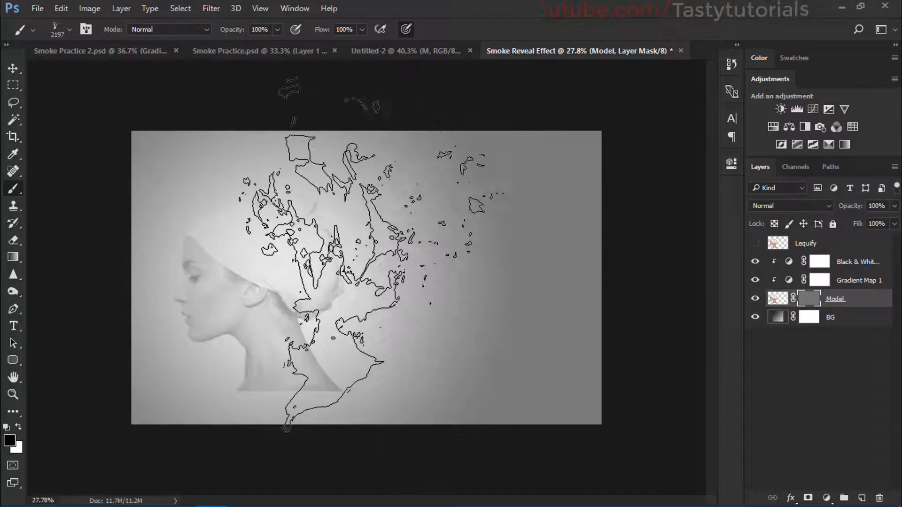
key("ctrl+alt+z")
key("x")
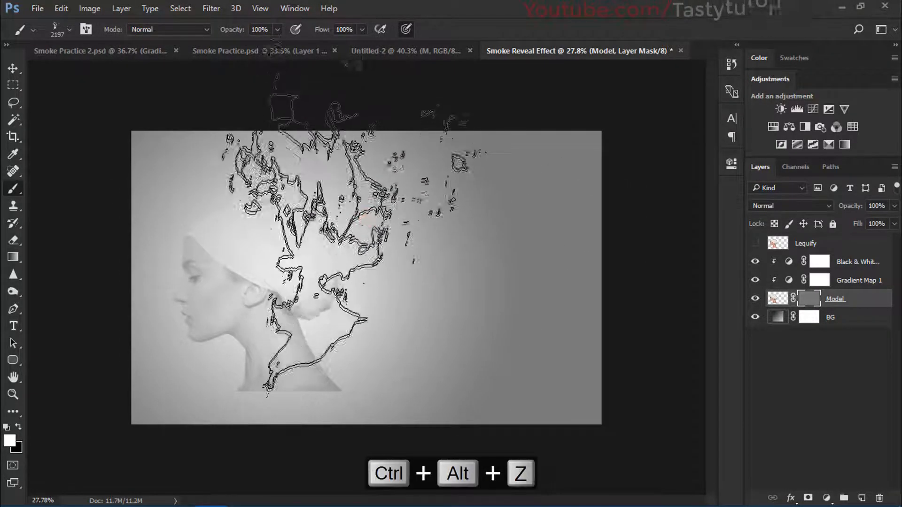
left_click(368, 213)
- Reduce the smoke brush size to 700 px to match the scale of the face
scroll(248, 269, "up", 3)
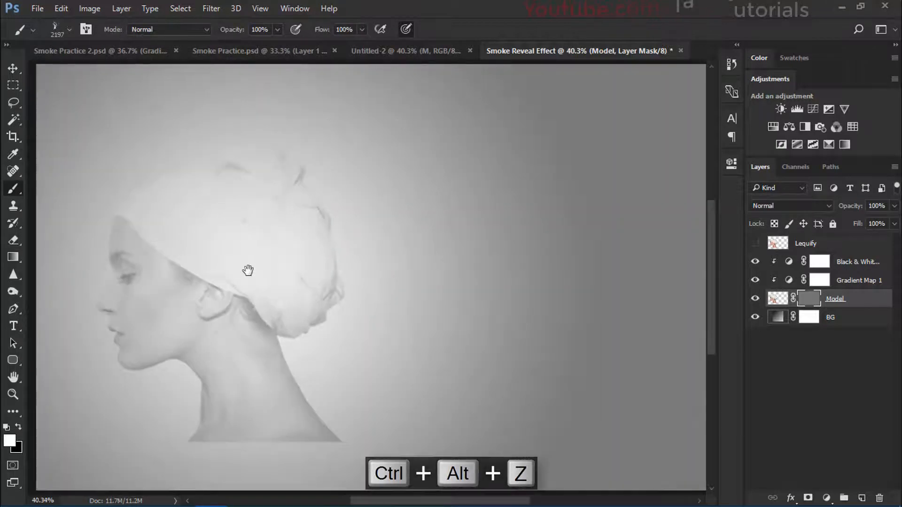
mouse_move(249, 270)
left_mouse_down()
mouse_move(417, 270)
mouse_move(499, 244)
left_mouse_up()
scroll(337, 312, "up", 3)
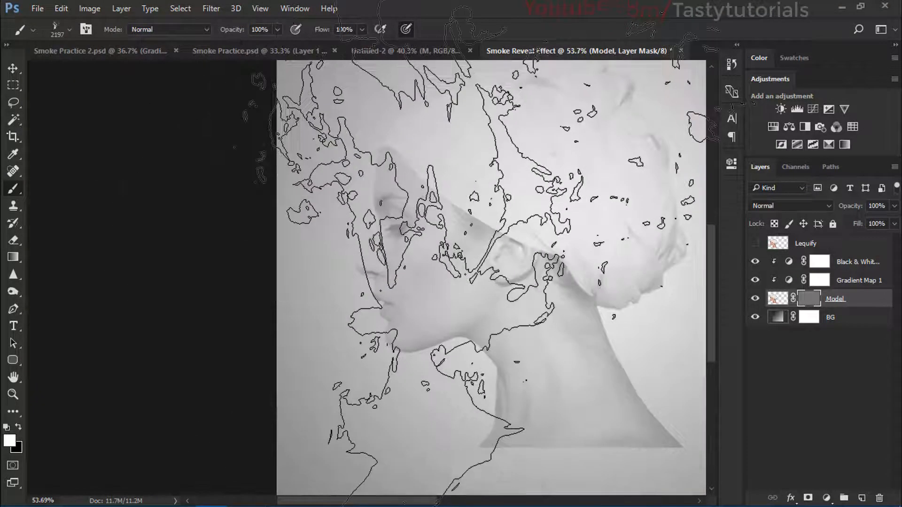
key("bracketleft")
key("bracketleft")
key("bracketleft")
key("bracketleft")
key("bracketleft")
key("bracketleft")
key("bracketleft")
key("bracketleft")
key("bracketleft")
key("bracketleft")
key("bracketleft")
key("bracketleft")
key("bracketleft")
key("bracketleft")
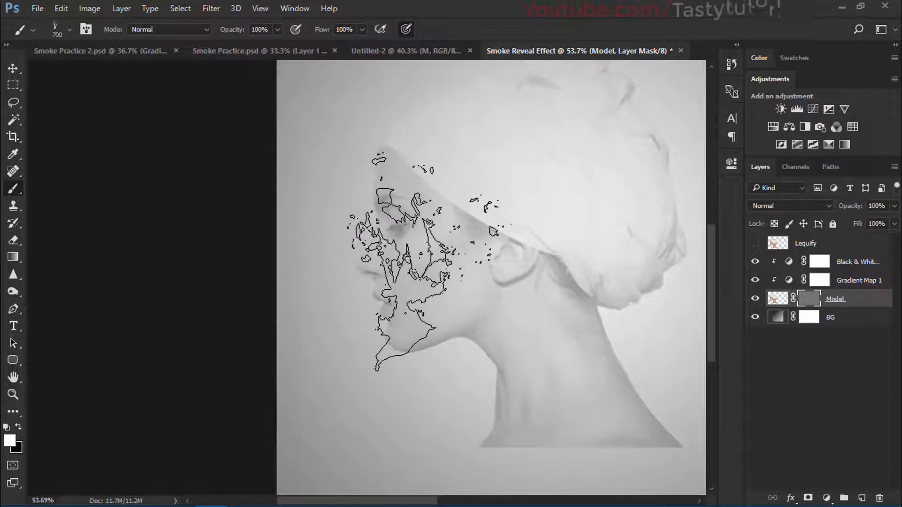
- Rotate the canvas view to 125° so that the chin and face point upward
key("r")
right_click(9, 381)
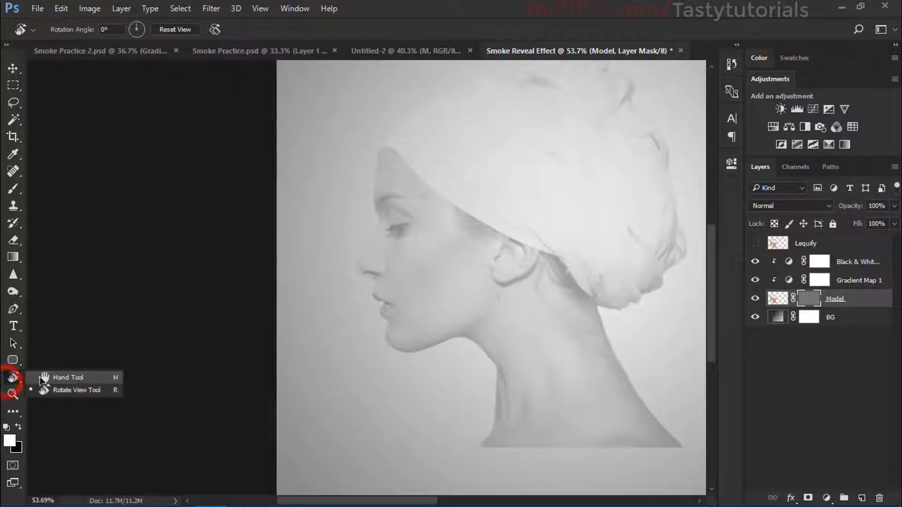
left_click(66, 375)
left_click_drag(347, 321, 265, 342)
right_click(21, 377)
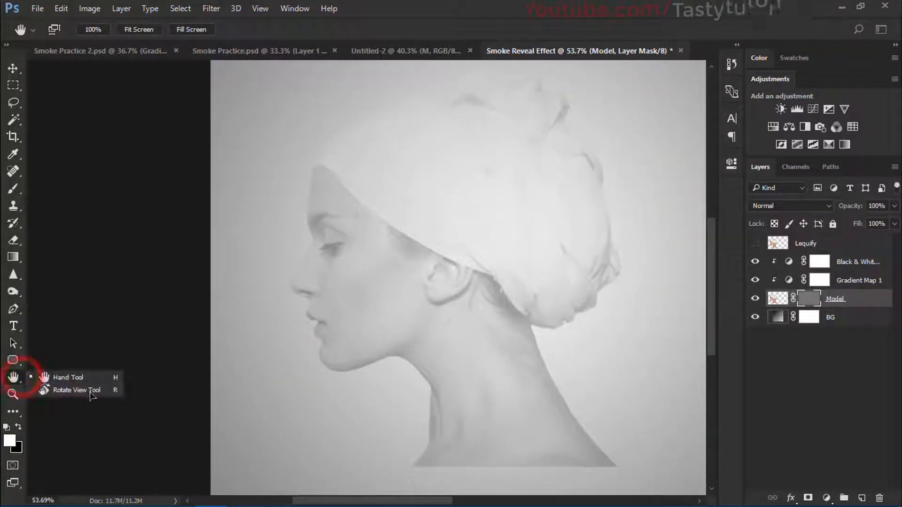
left_click(70, 386)
left_click(324, 256)
left_click_drag(324, 256, 394, 230)
key("b")
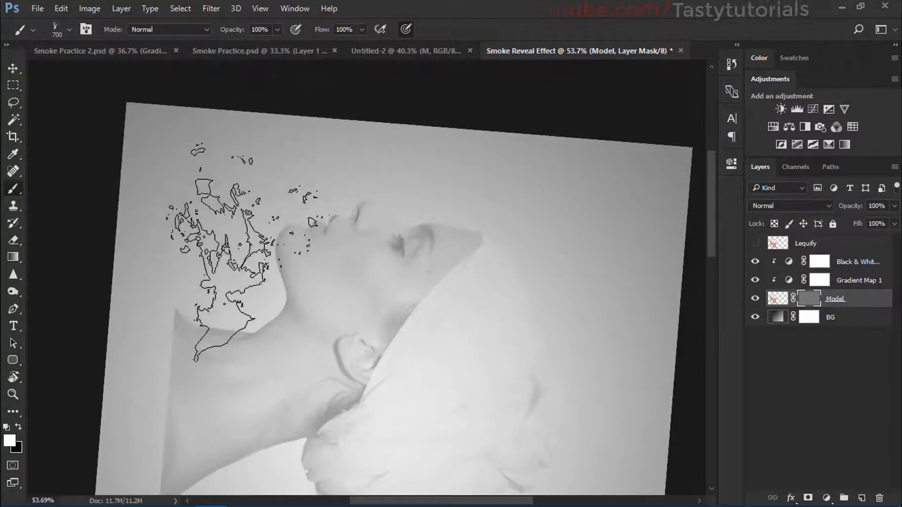
key("r")
mouse_move(256, 256)
left_mouse_down()
mouse_move(334, 250)
mouse_move(323, 169)
left_mouse_up()
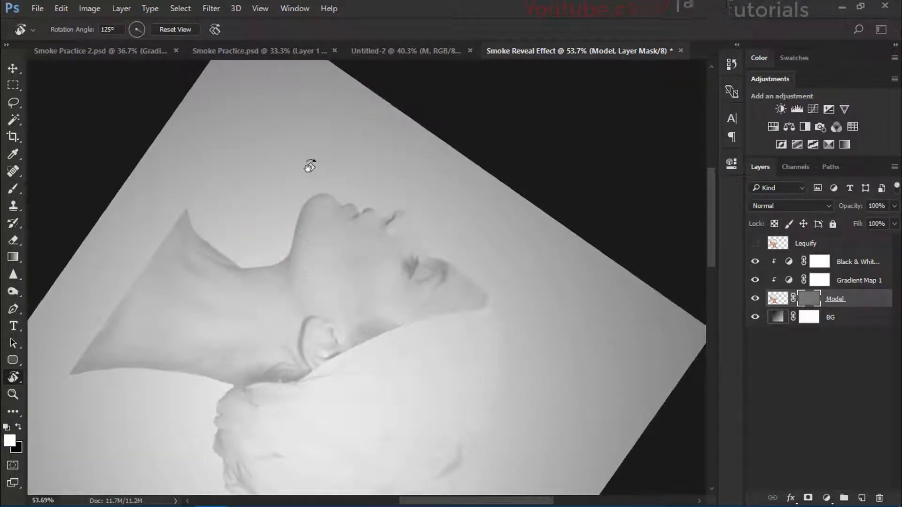
- Stamp white smoke over the chin and lips on the Model layer's mask, undoing the unwanted stamps
key("b")
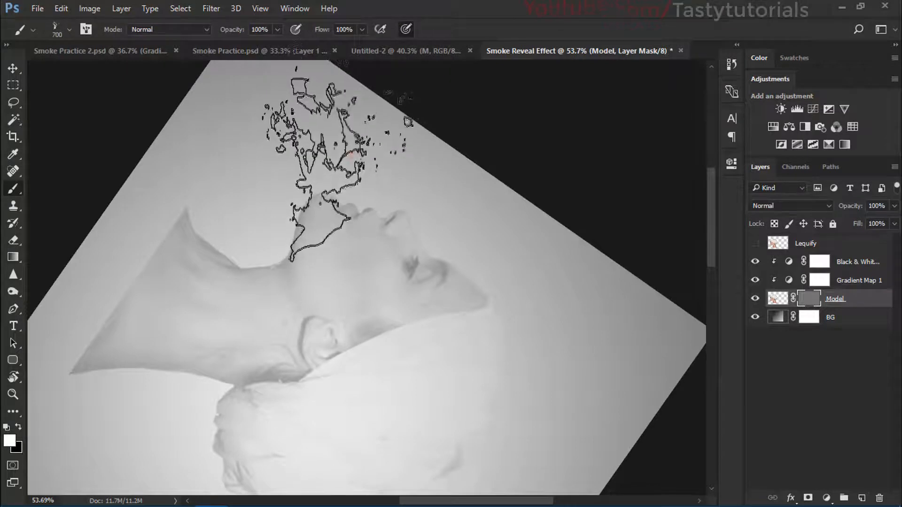
left_click(353, 152)
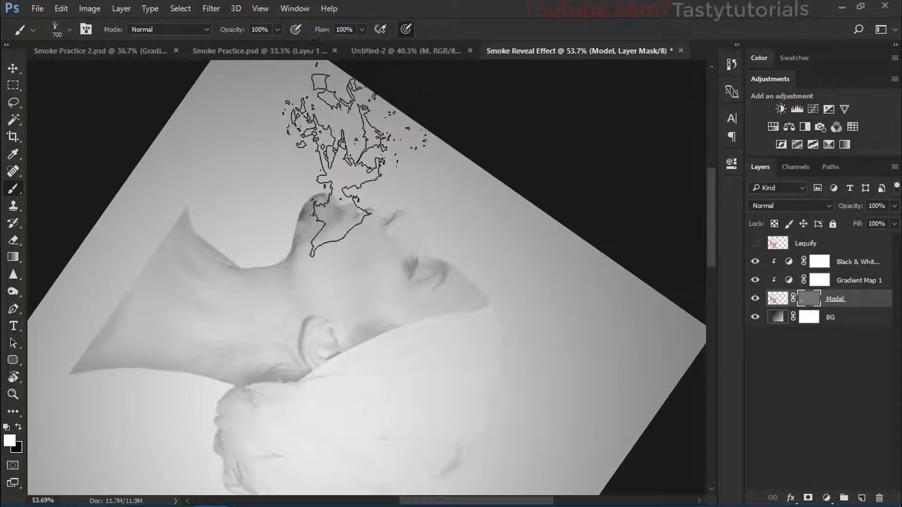
key("ctrl+alt+z")
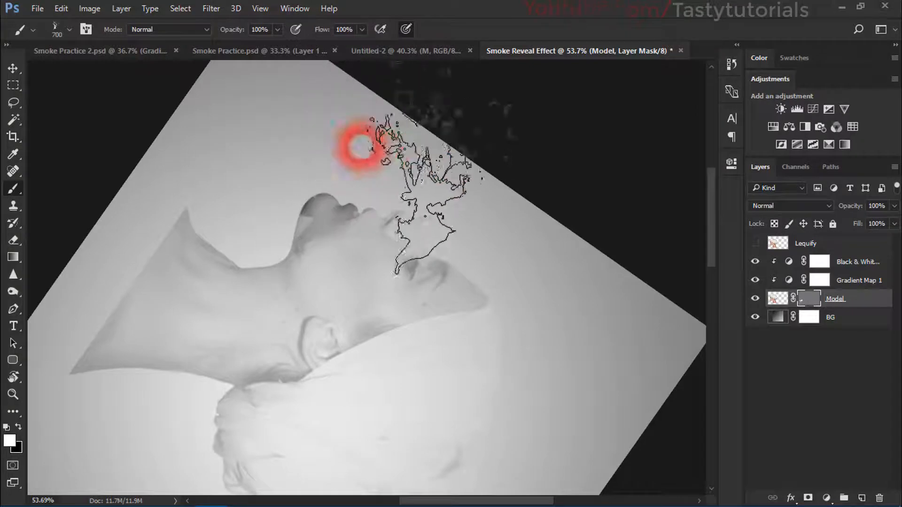
key("ctrl+alt+z")
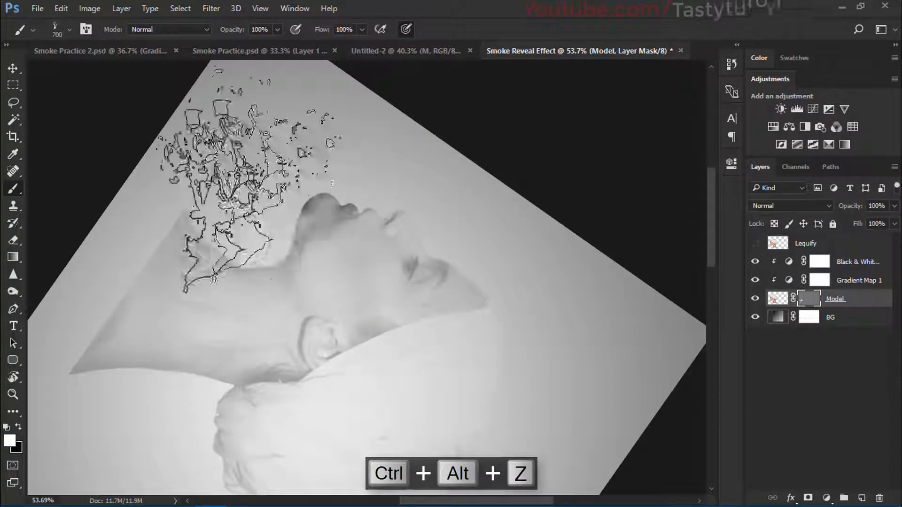
right_click(269, 211)
left_click(434, 24)
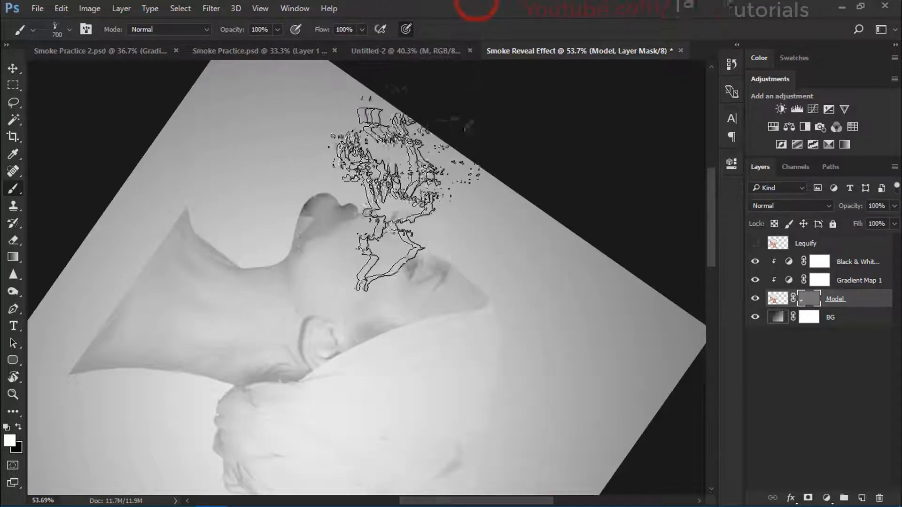
- Turn the canvas view back partway and stamp white smoke over the eye and forehead on the Model layer's mask
key("r")
mouse_move(458, 200)
left_mouse_down()
mouse_move(376, 203)
mouse_move(352, 236)
left_mouse_up()
key("b")
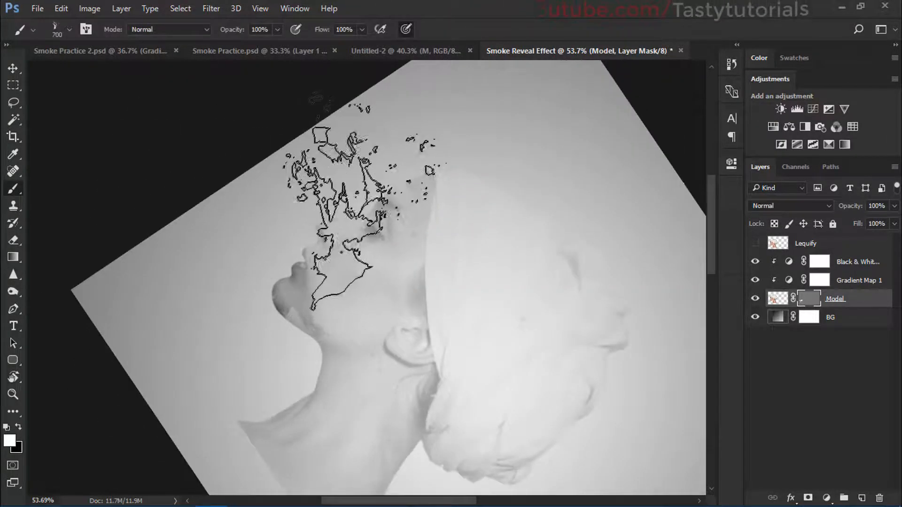
left_click(406, 207)
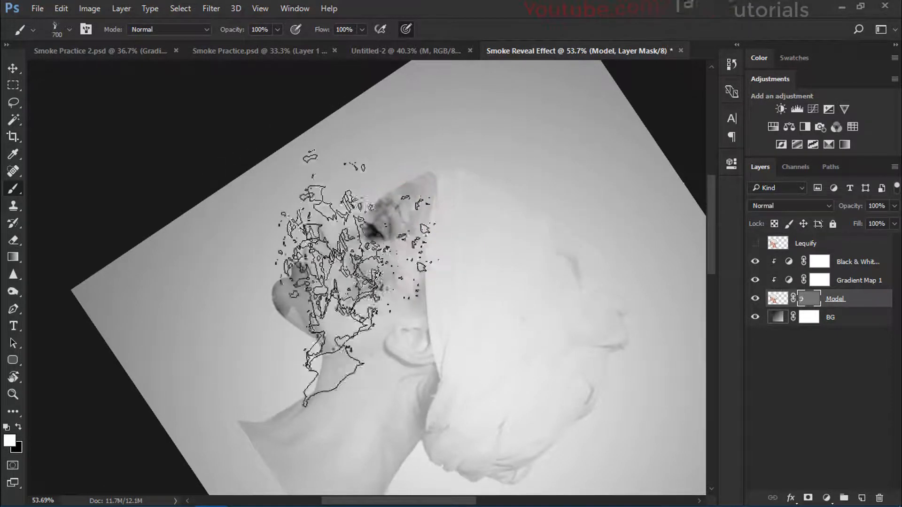
- Reselect the 2197 px smoke brush preset and bring its size down to 700 px again
right_click(387, 308)
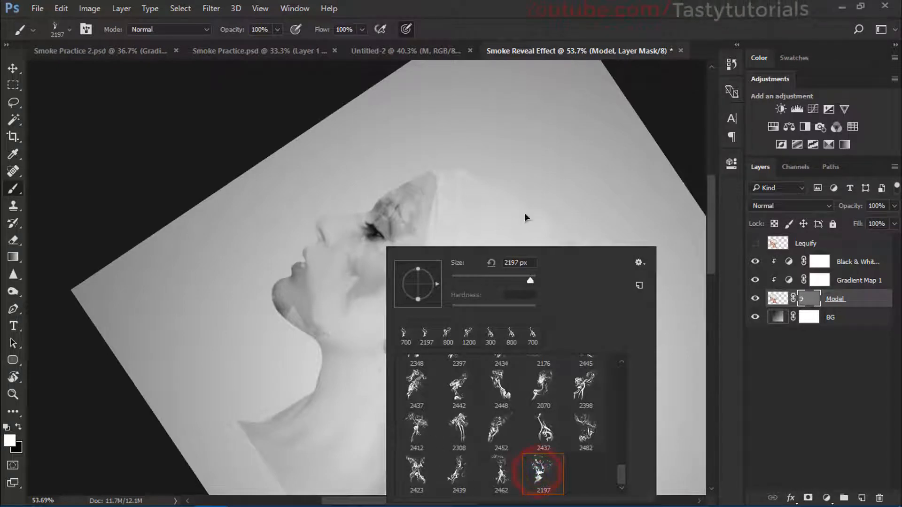
left_click(526, 10)
key("bracketleft")
key("bracketleft")
key("bracketleft")
key("bracketleft")
key("bracketleft")
key("bracketleft")
key("bracketleft")
key("bracketleft")
key("bracketleft")
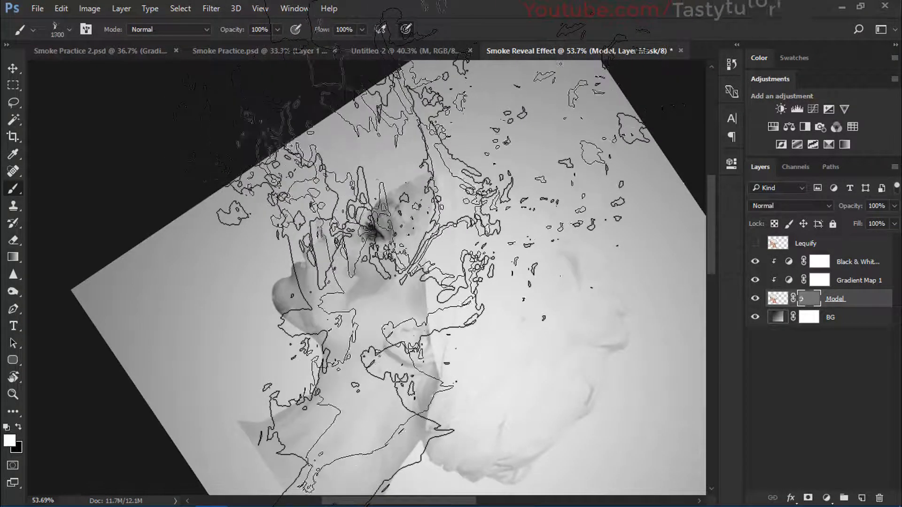
key("bracketleft")
key("bracketleft")
key("bracketleft")
key("bracketleft")
key("bracketleft")
key("bracketleft")
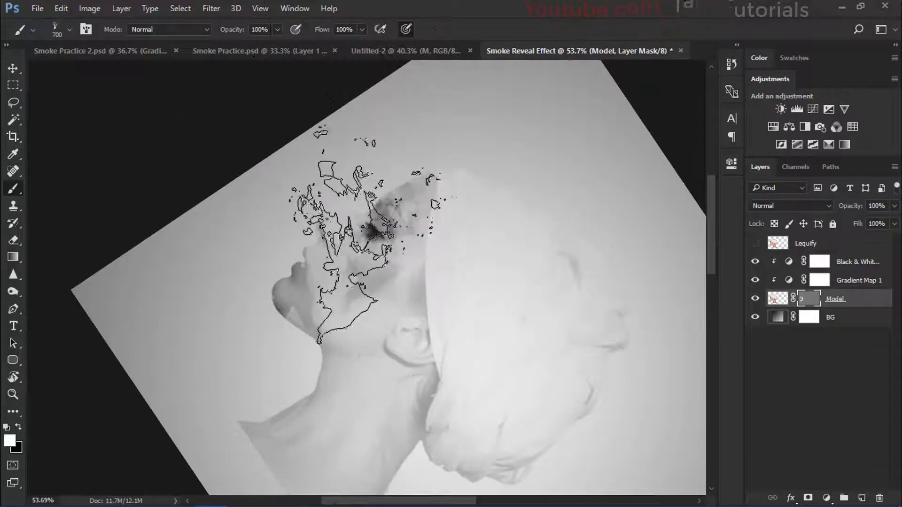
- Turn the smoke brush tip upside down and stamp white smoke over the nose and cheek on the Model layer's mask
right_click(385, 238)
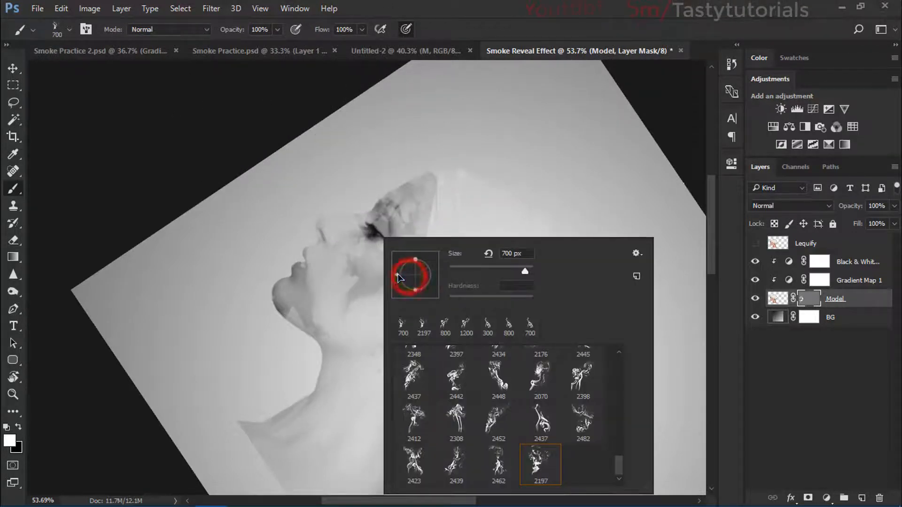
left_click(535, 9)
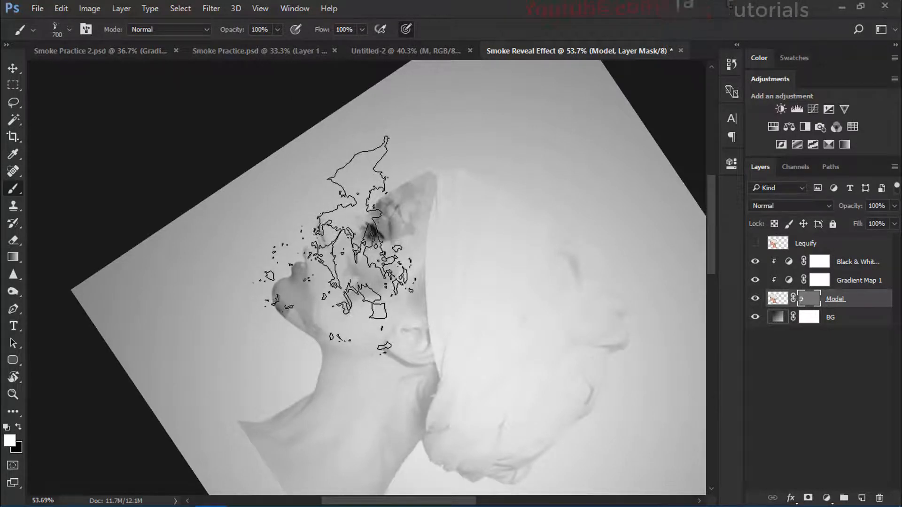
left_click(327, 241)
left_click(327, 241)
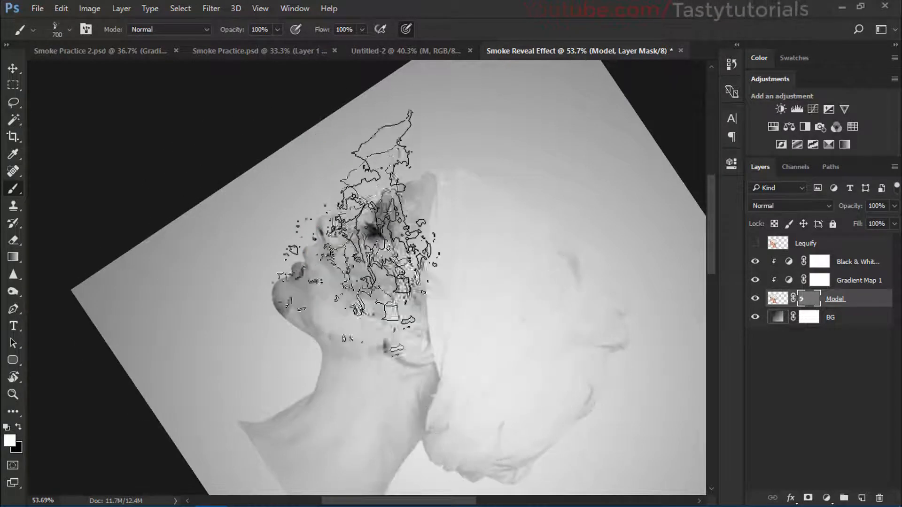
- Select the 2439 px smoke brush preset and bring its size down to 1102 px
right_click(355, 212)
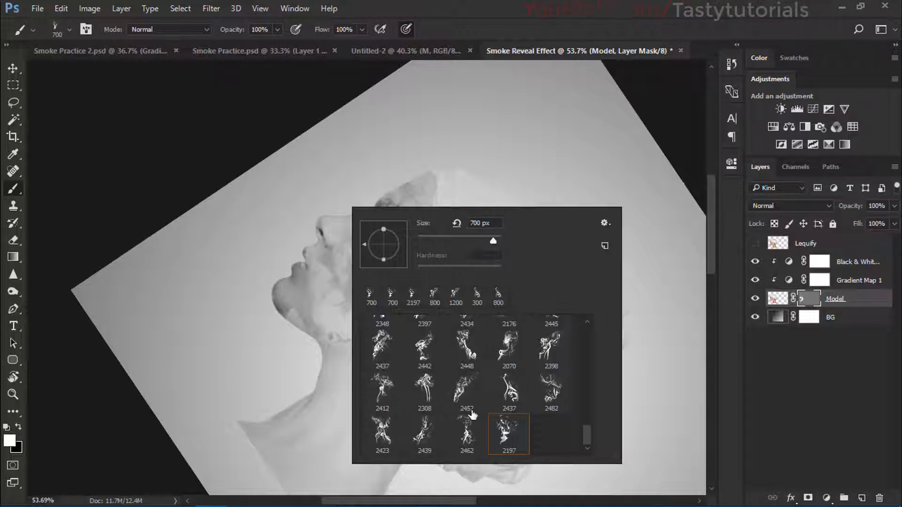
left_click(548, 394)
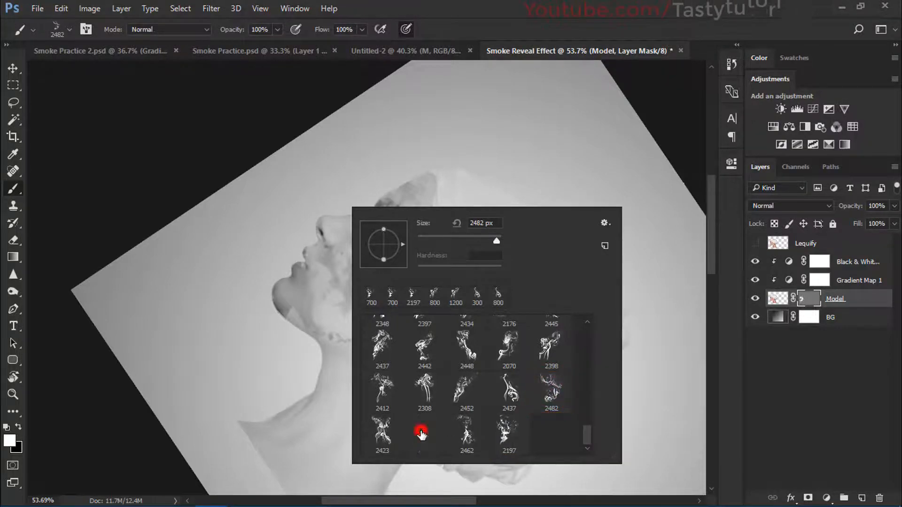
left_click(421, 433)
left_click(494, 241)
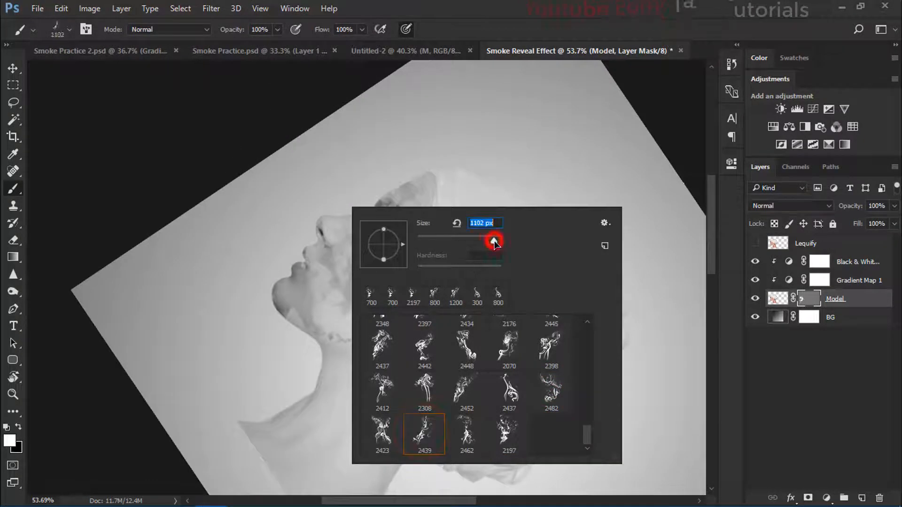
left_click(550, 8)
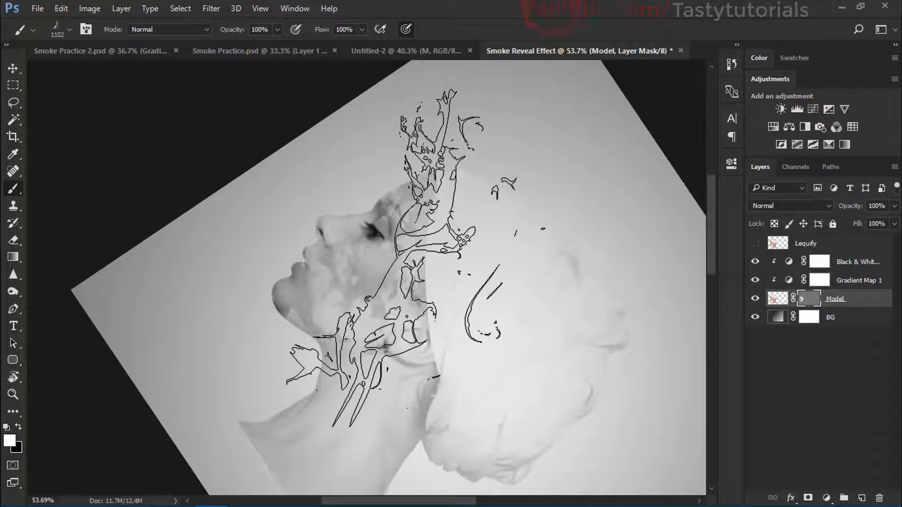
- Reduce the smoke brush to 400 px and stamp white smoke twice between the eye and cheek on the Model layer's mask
key("bracketleft")
key("bracketleft")
key("bracketleft")
key("bracketleft")
key("bracketleft")
key("bracketleft")
key("bracketleft")
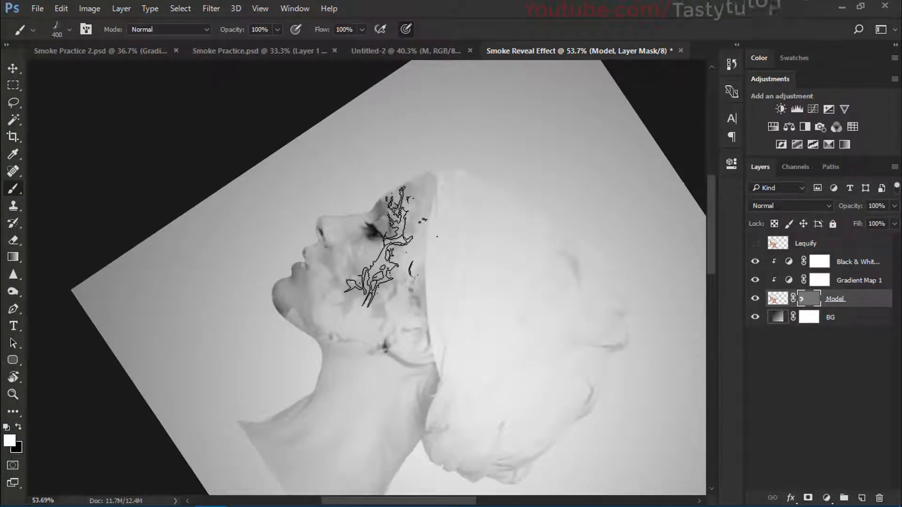
left_click(393, 245)
left_click(393, 244)
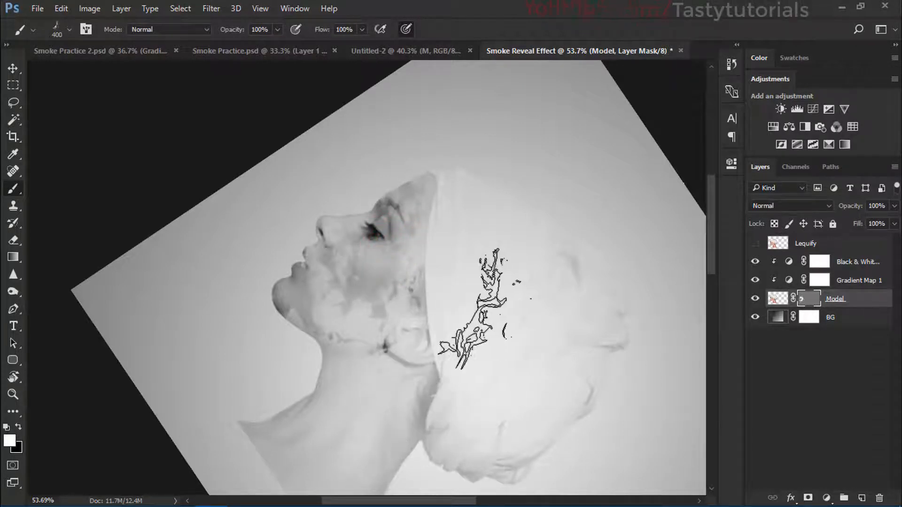
- With a soft round brush at 0% hardness, paint white over the eye, nose, lips and chin on the Model layer's mask
scroll(242, 221, "up", 3)
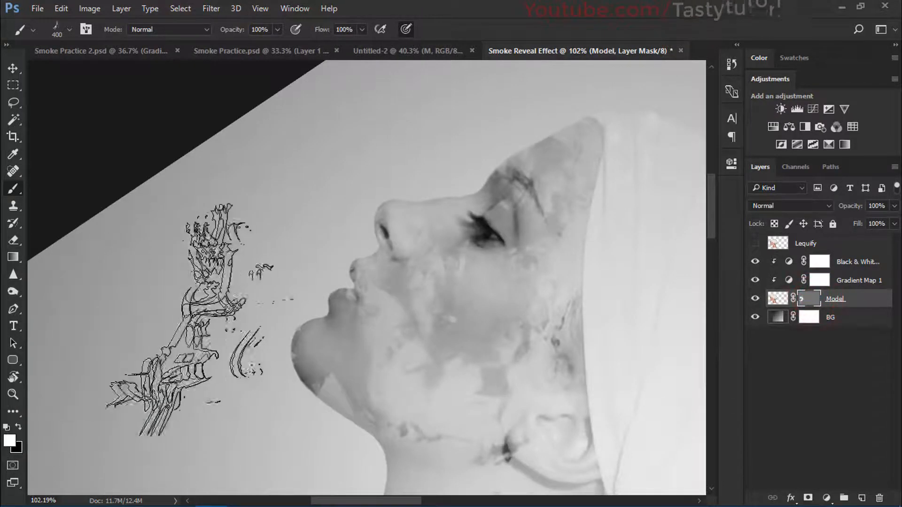
right_click(238, 252)
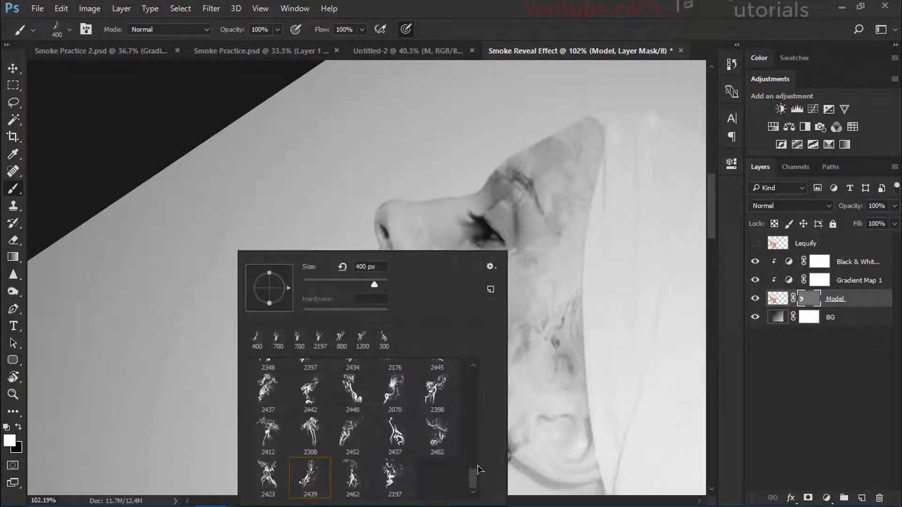
left_click_drag(474, 470, 472, 371)
left_click(352, 386)
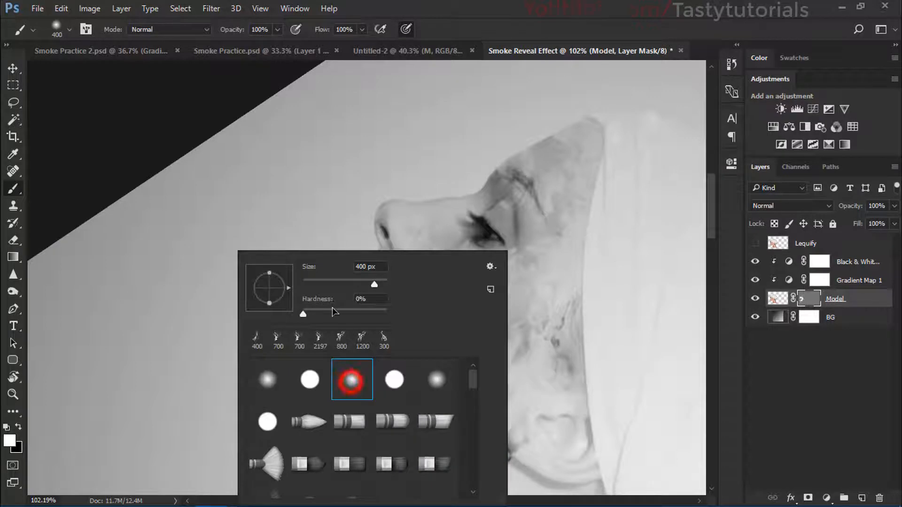
left_click(556, 5)
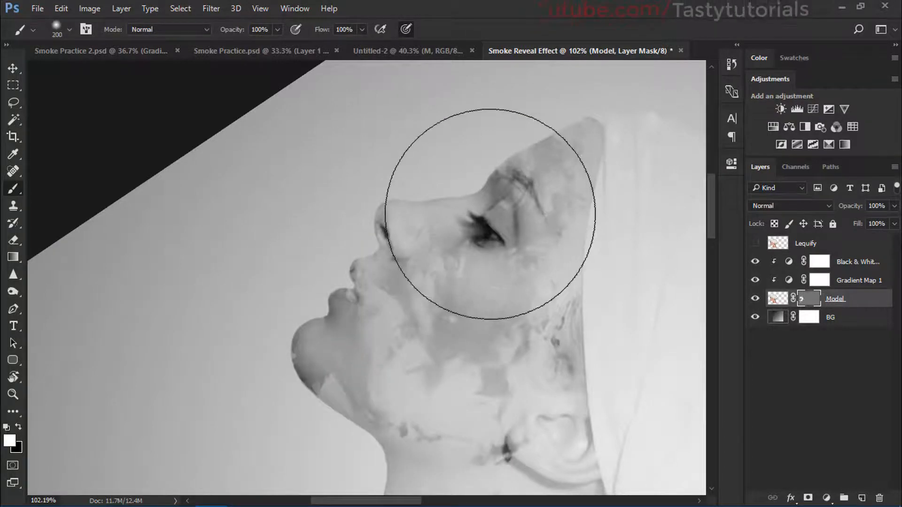
mouse_move(441, 224)
left_mouse_down()
mouse_move(405, 240)
mouse_move(388, 241)
mouse_move(385, 230)
mouse_move(365, 238)
mouse_move(282, 365)
mouse_move(294, 307)
mouse_move(366, 253)
mouse_move(359, 266)
mouse_move(347, 274)
mouse_move(402, 214)
mouse_move(495, 214)
mouse_move(510, 192)
mouse_move(515, 202)
mouse_move(473, 227)
mouse_move(478, 232)
mouse_move(403, 225)
mouse_move(366, 233)
mouse_move(507, 175)
mouse_move(527, 148)
mouse_move(486, 178)
mouse_move(380, 218)
mouse_move(333, 284)
mouse_move(263, 343)
left_mouse_up()
- Reset the canvas rotation to 0° and fit the whole image in view
scroll(383, 228, "down", 3)
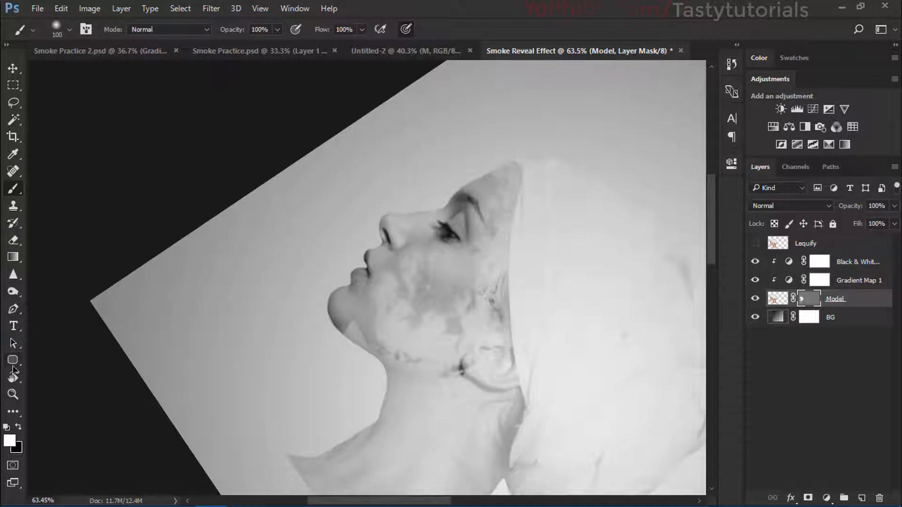
left_click_drag(11, 374, 61, 391)
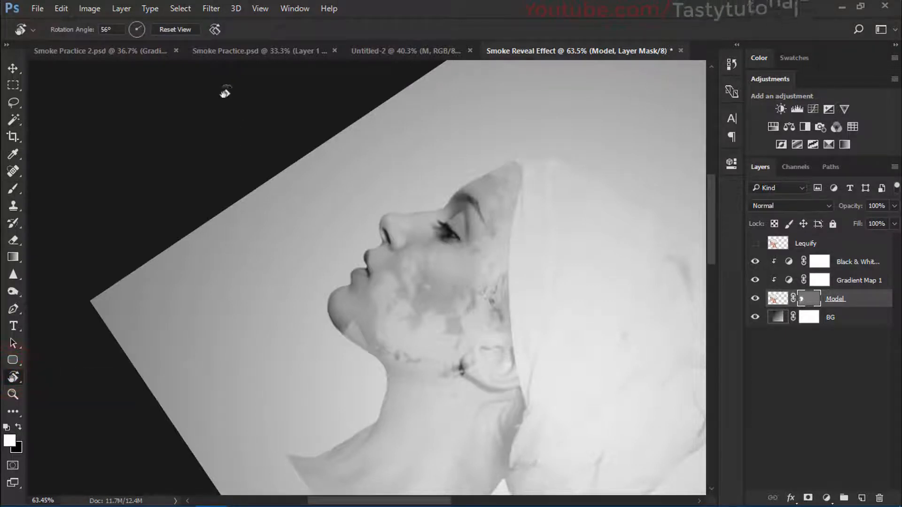
left_click(168, 30)
scroll(456, 257, "down", 6)
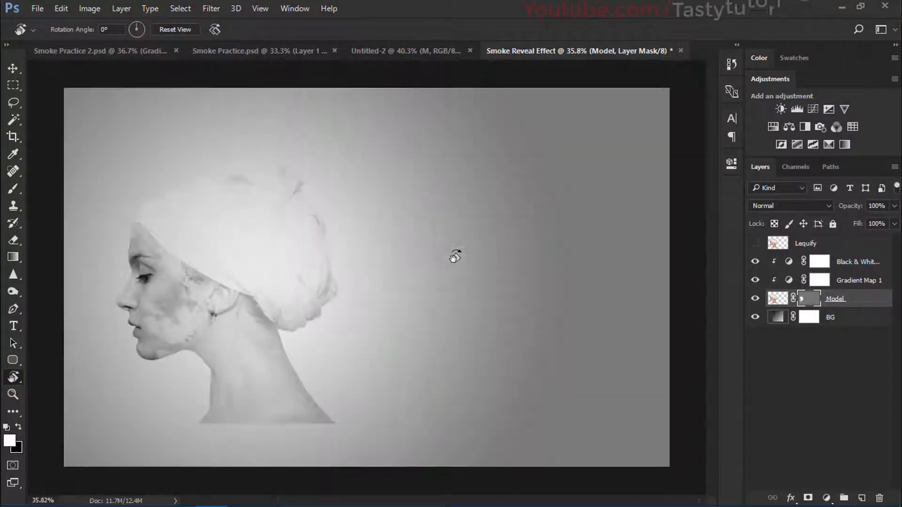
scroll(198, 258, "up", 1)
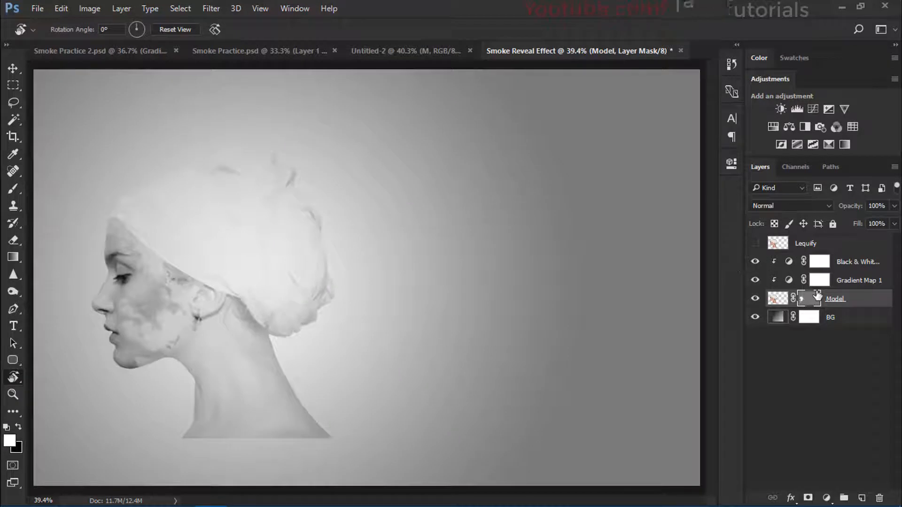
- Set the Model layer mask's density to 100%
double_click(810, 300)
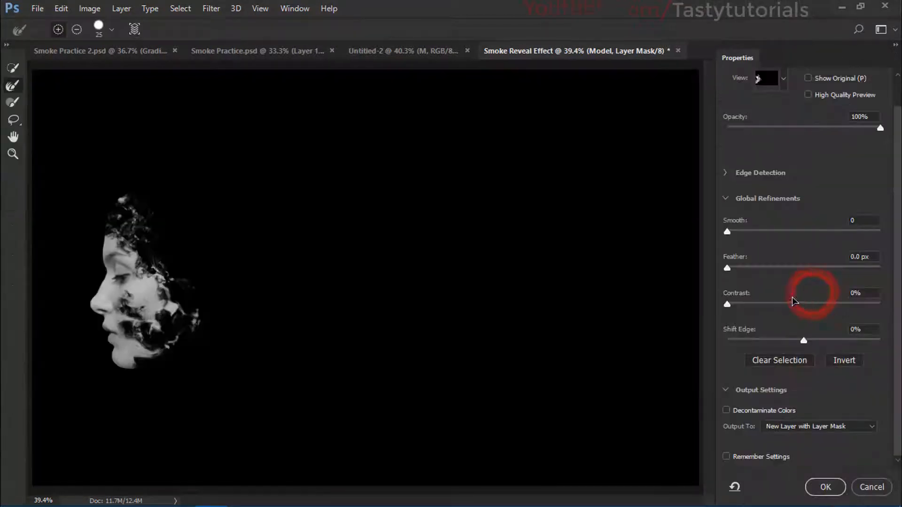
left_click(871, 487)
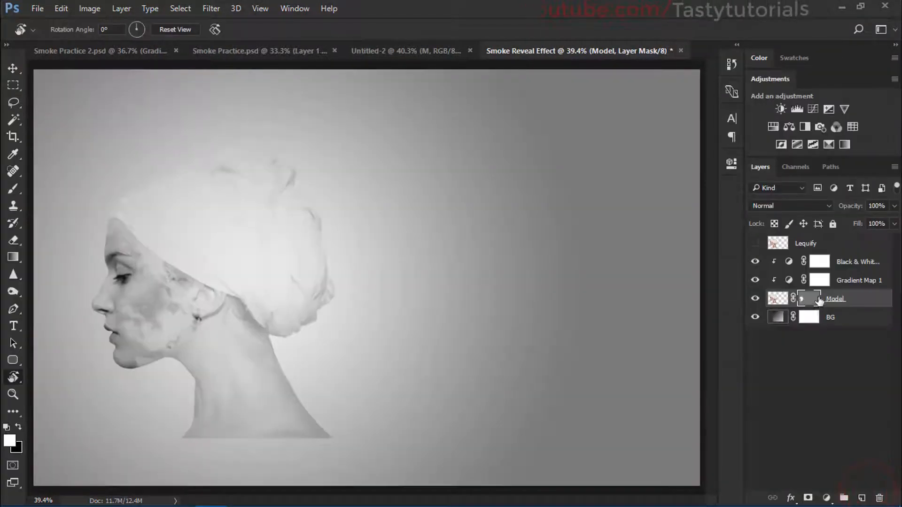
left_click(730, 162)
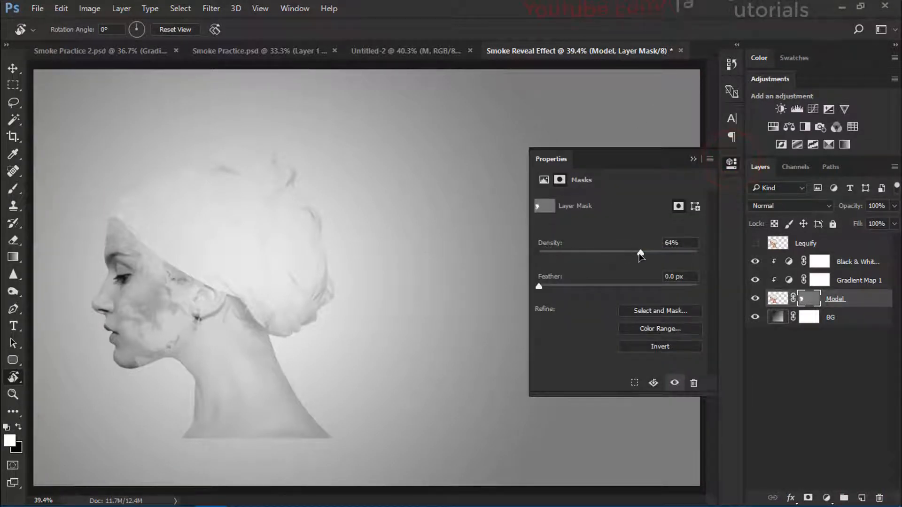
left_click_drag(641, 256, 700, 254)
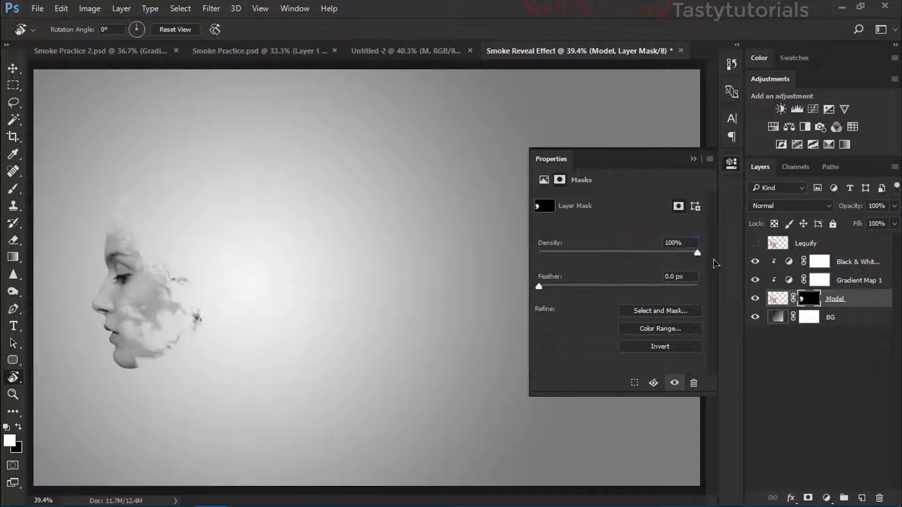
left_click(689, 160)
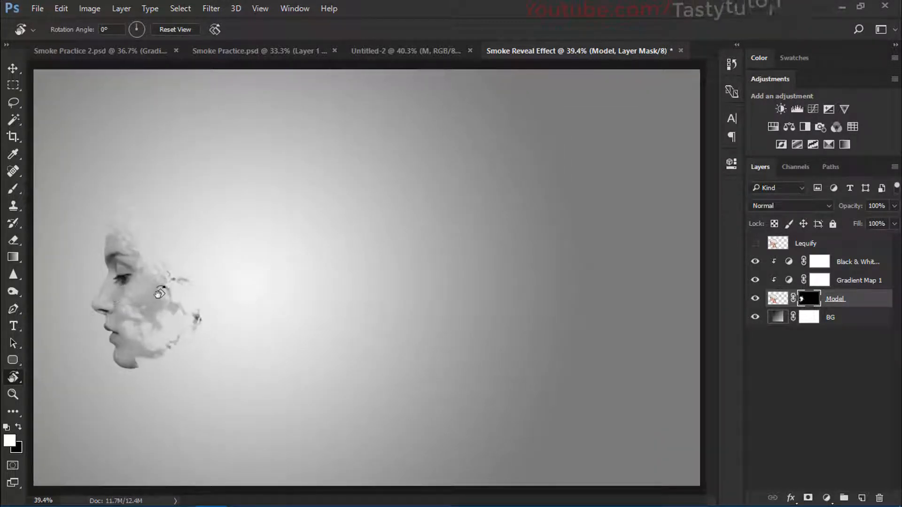
- Change the BG gradient fill's dark stop to #717171 and its light stop to #e6e6e6
double_click(777, 318)
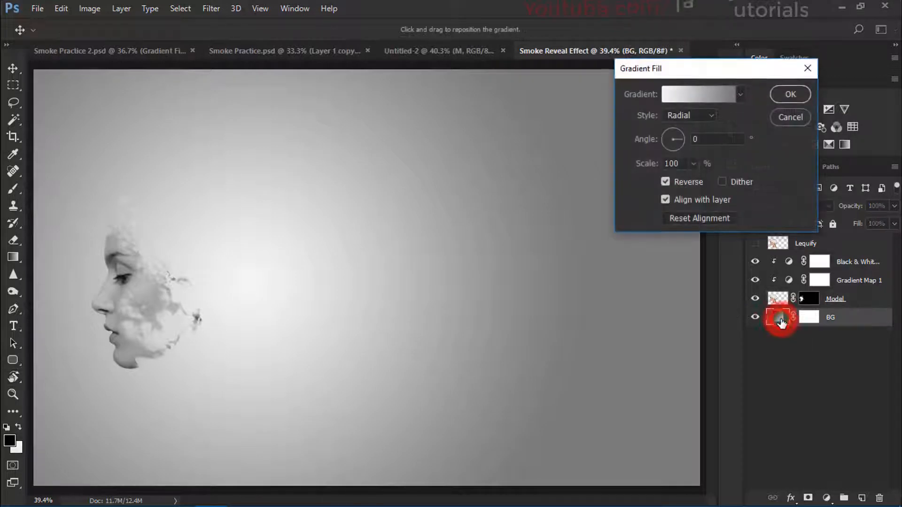
left_click(708, 90)
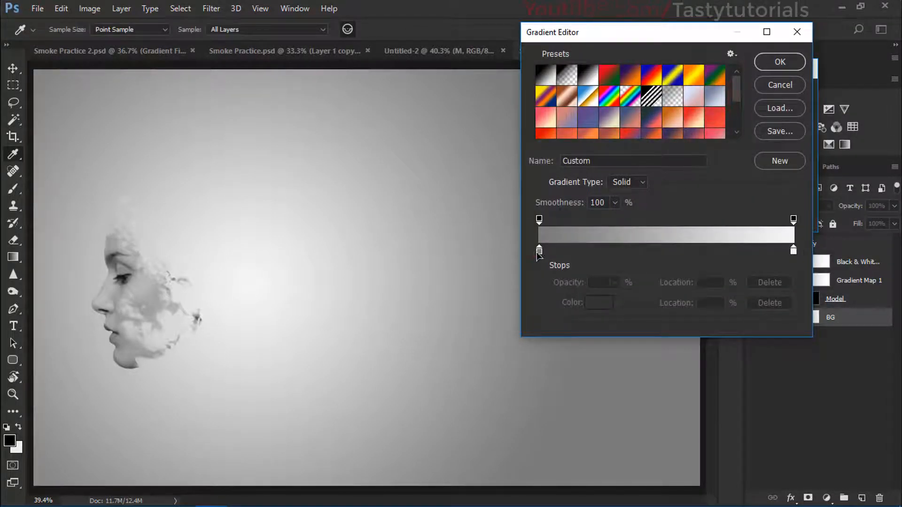
double_click(538, 249)
left_click(415, 246)
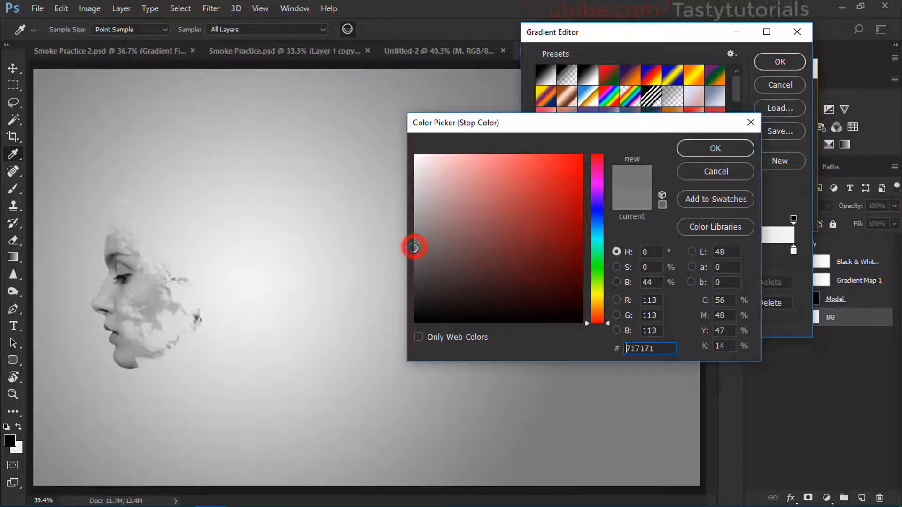
left_click(723, 150)
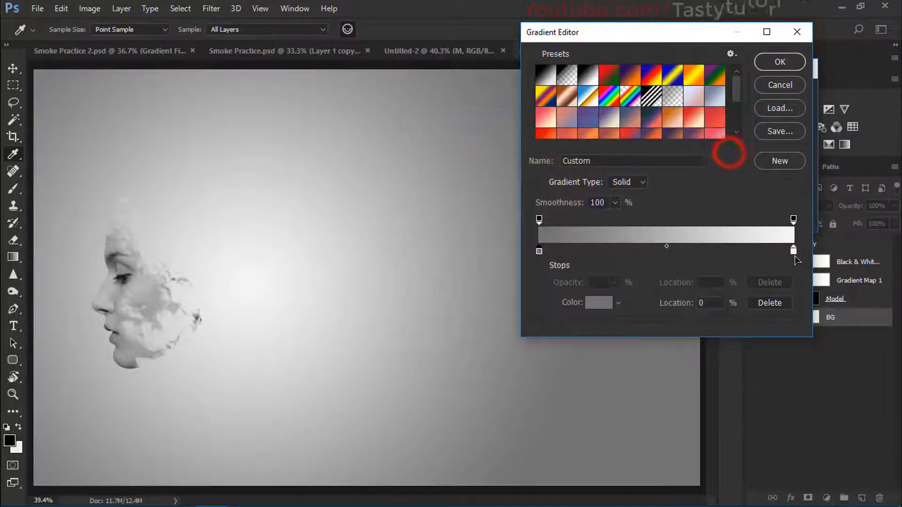
double_click(793, 250)
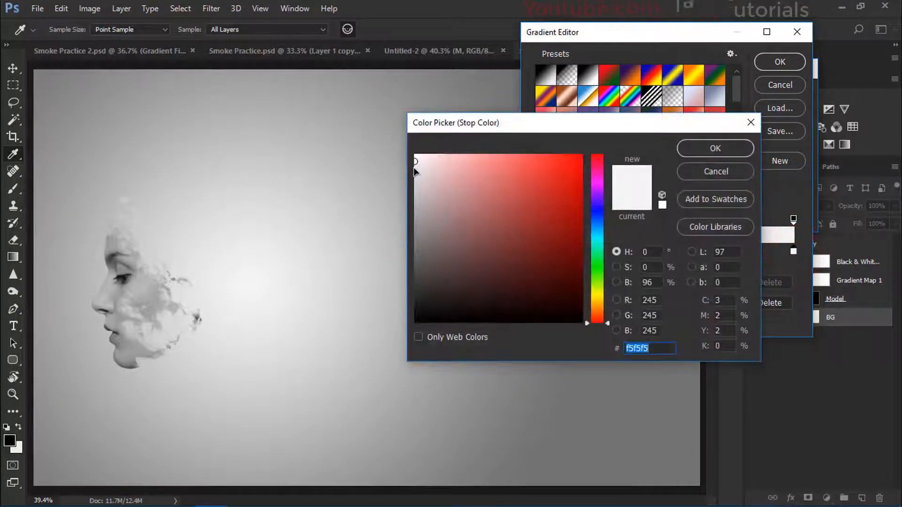
left_click_drag(416, 165, 414, 171)
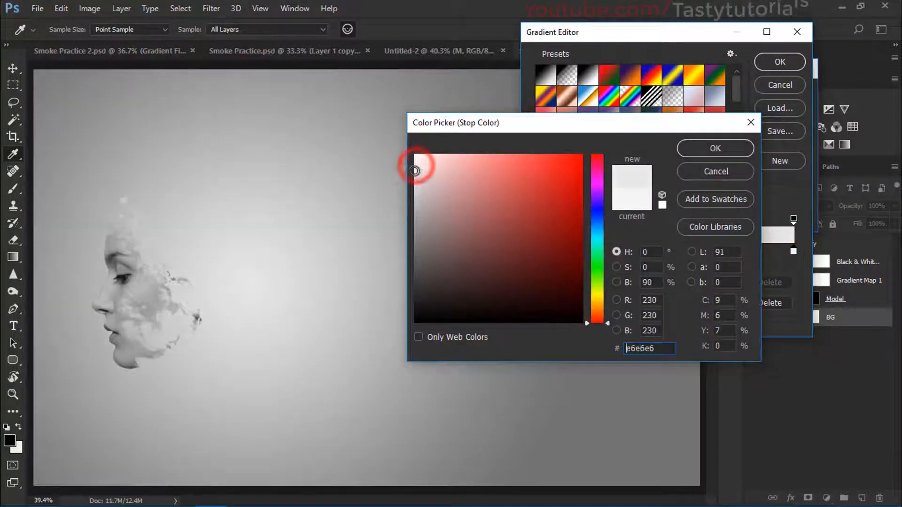
left_click(702, 155)
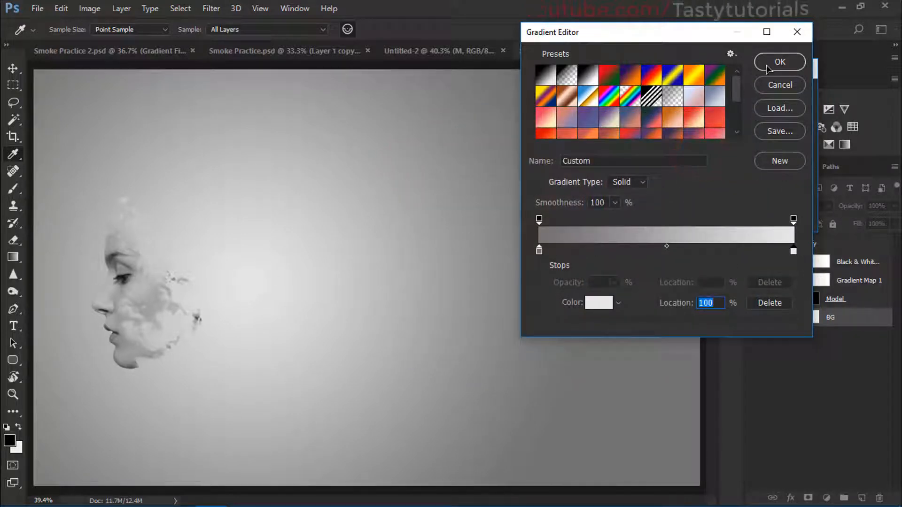
left_click(767, 66)
- Reposition the BG radial gradient so its bright centre sits just behind the face, and apply the fill
left_click_drag(175, 296, 268, 308)
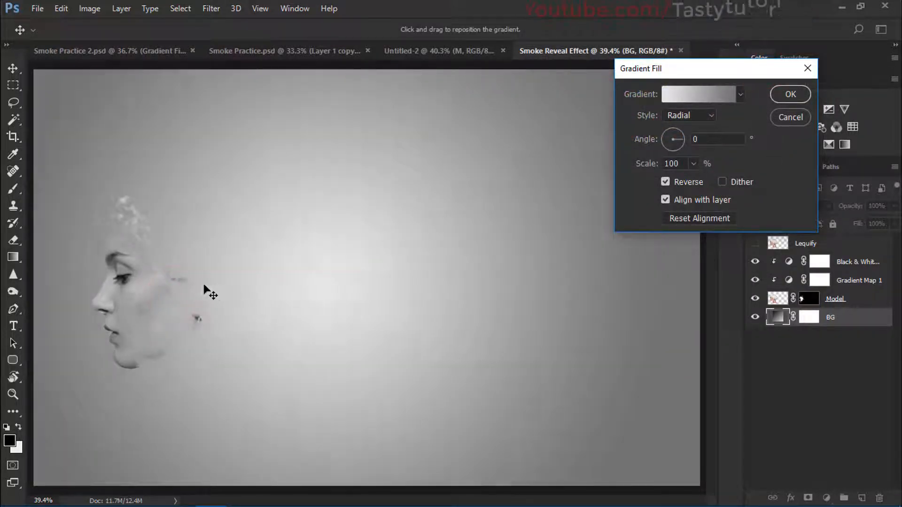
mouse_move(205, 286)
left_mouse_down()
mouse_move(159, 283)
mouse_move(187, 283)
left_mouse_up()
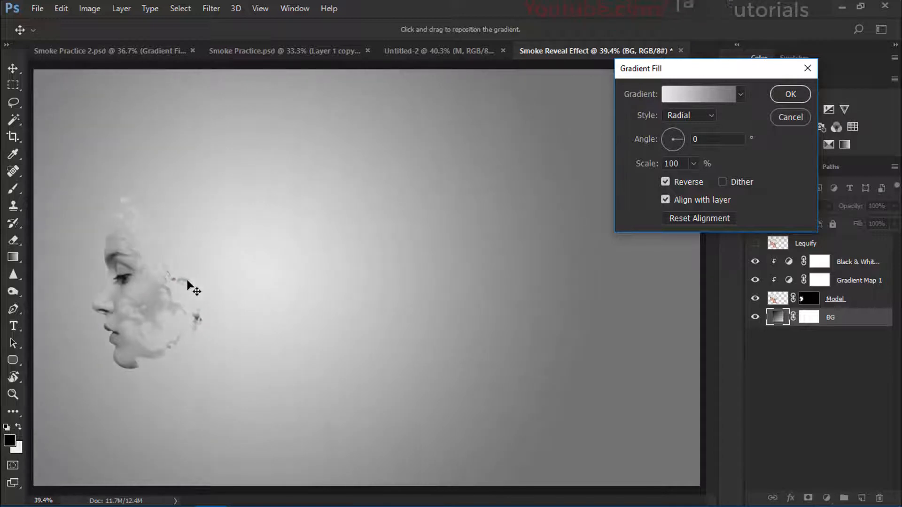
left_click(790, 94)
key("r")
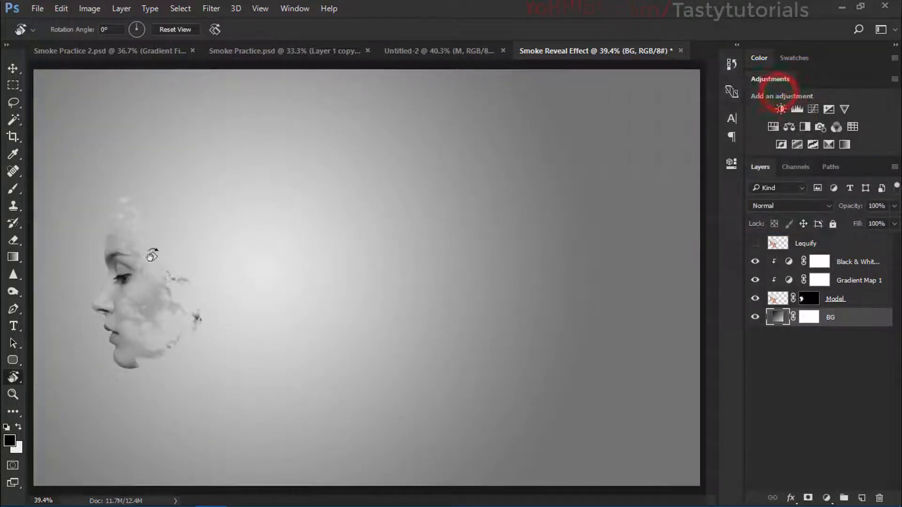
- Add a Brightness/Contrast adjustment clipped to the Model layer, with brightness -27 and contrast 40
scroll(141, 272, "up", 2)
left_click(9, 70)
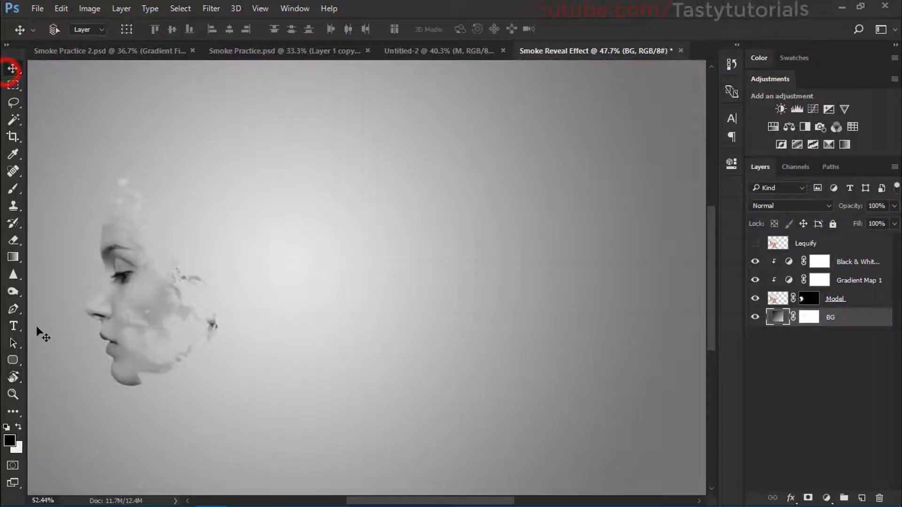
scroll(96, 329, "up", 5)
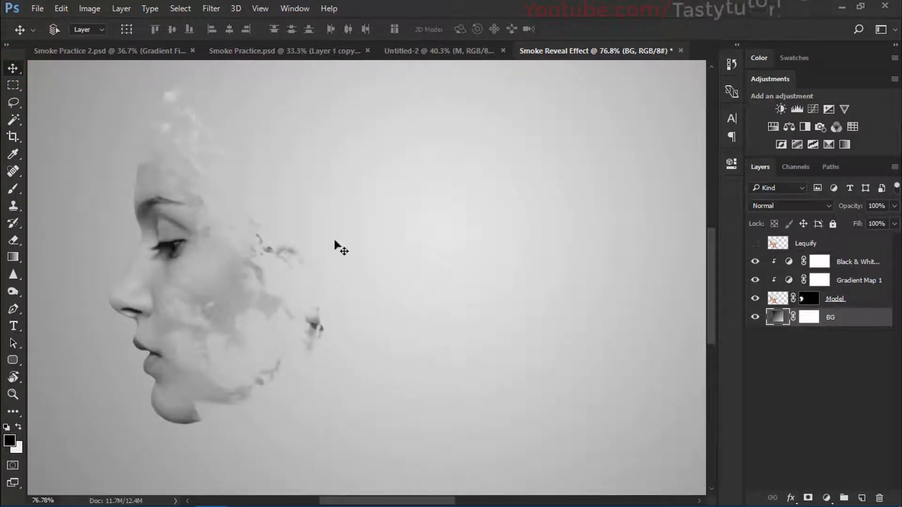
left_click(859, 299)
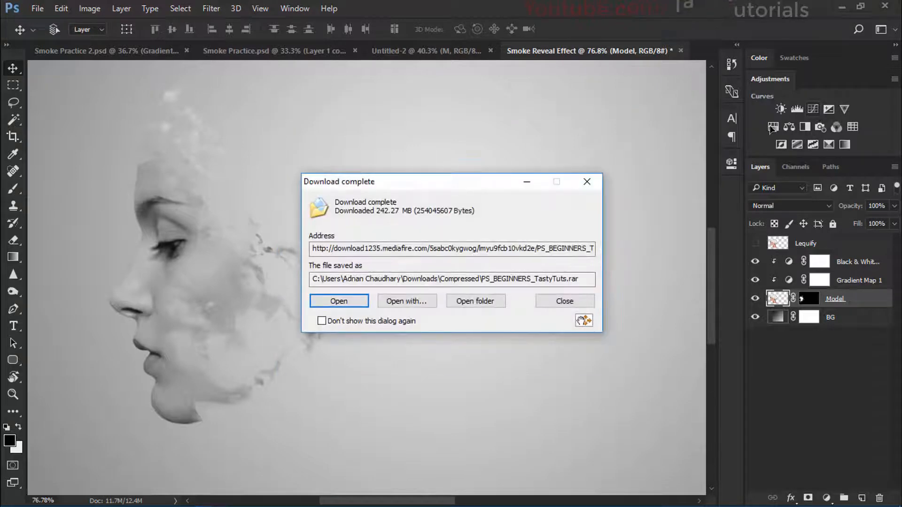
left_click(581, 184)
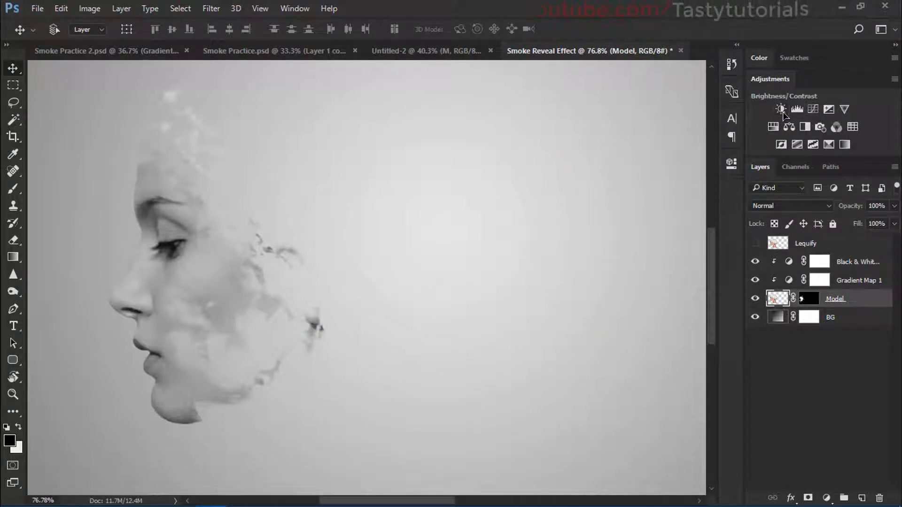
left_click(780, 109)
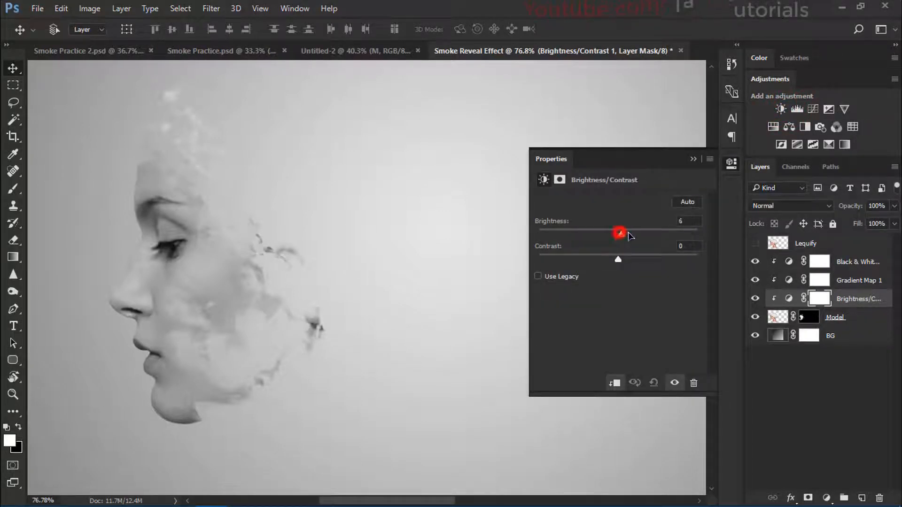
left_click_drag(630, 234, 659, 276)
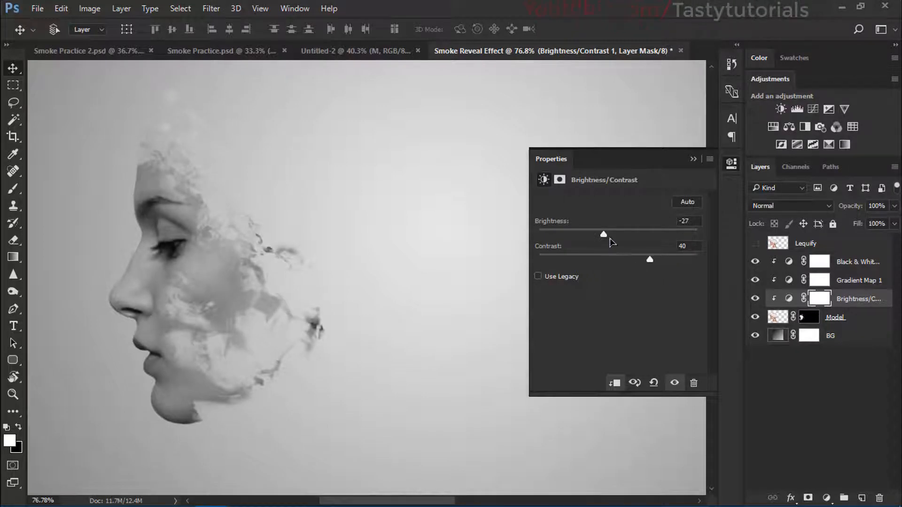
- Compare the portrait with the Brightness/Contrast adjustment hidden and shown, viewing the whole canvas
mouse_move(610, 238)
left_mouse_down()
mouse_move(596, 237)
mouse_move(609, 239)
left_mouse_up()
left_click(693, 159)
key("ctrl+0")
left_click(755, 299)
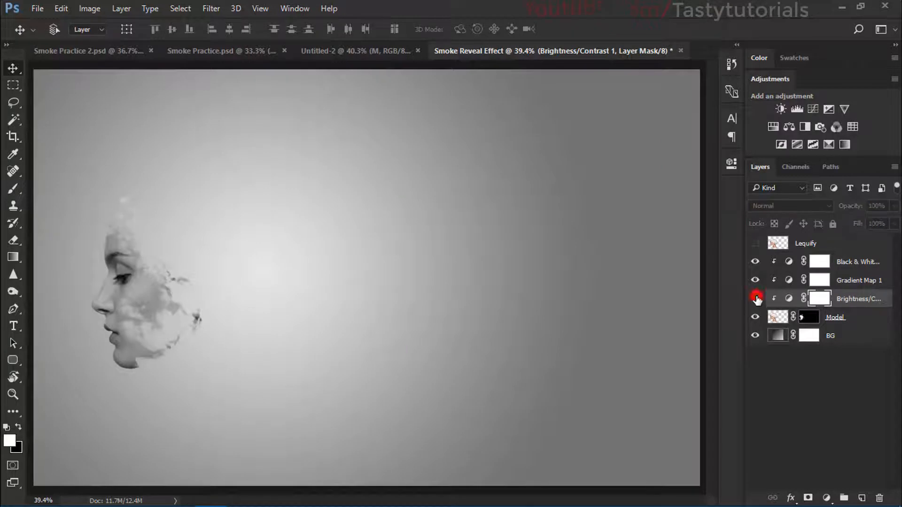
left_click(756, 299)
left_click(850, 297)
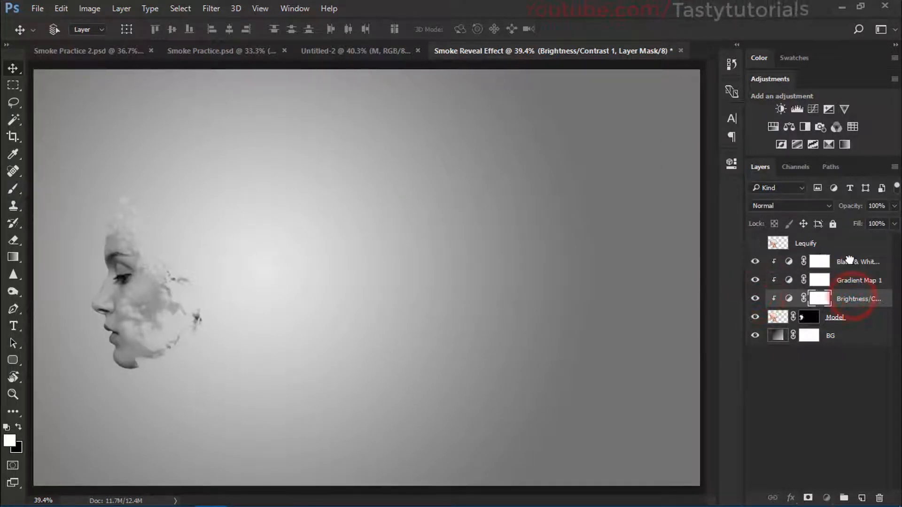
left_click_drag(849, 259, 834, 306)
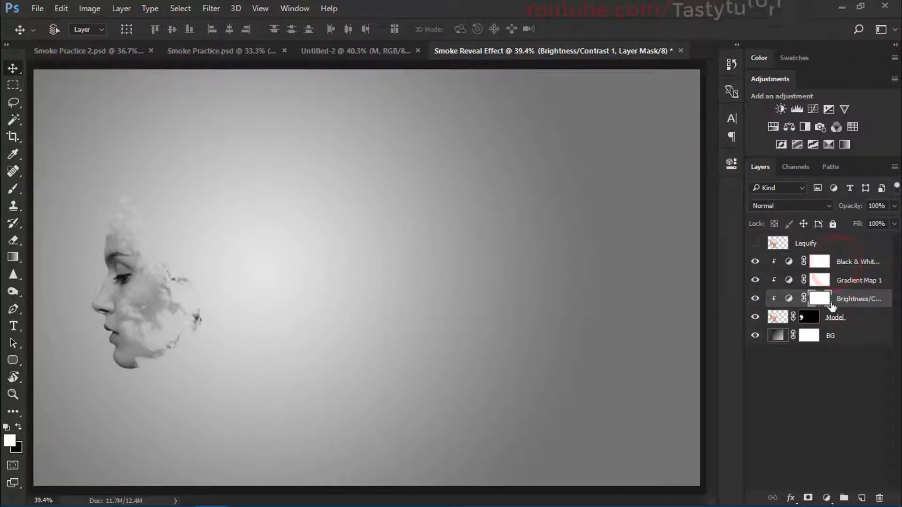
scroll(74, 352, "up", 5)
scroll(165, 312, "down", 5)
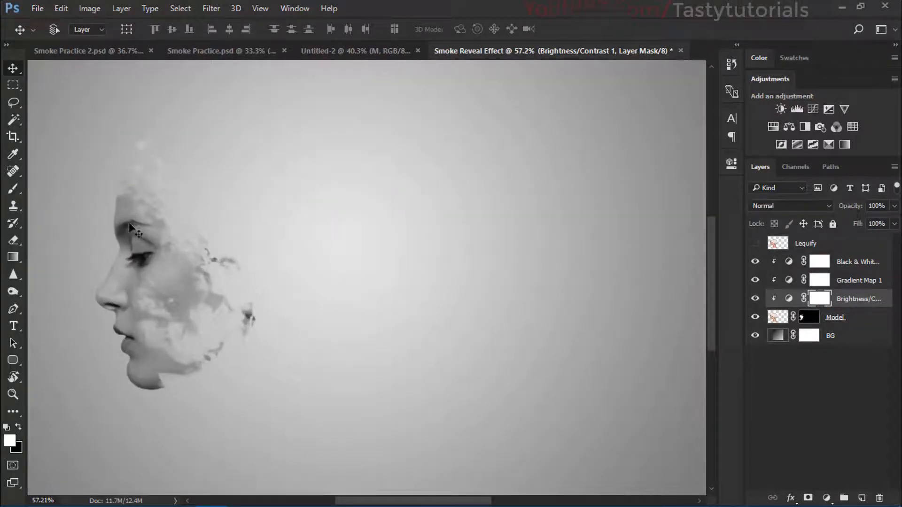
- Make the Lequify layer visible and open it in the Liquify filter
left_click(800, 248)
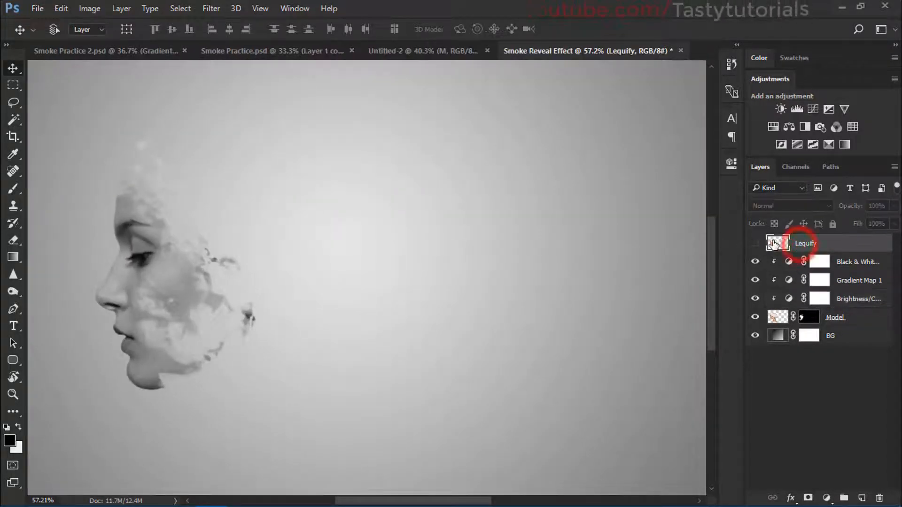
left_click(755, 243)
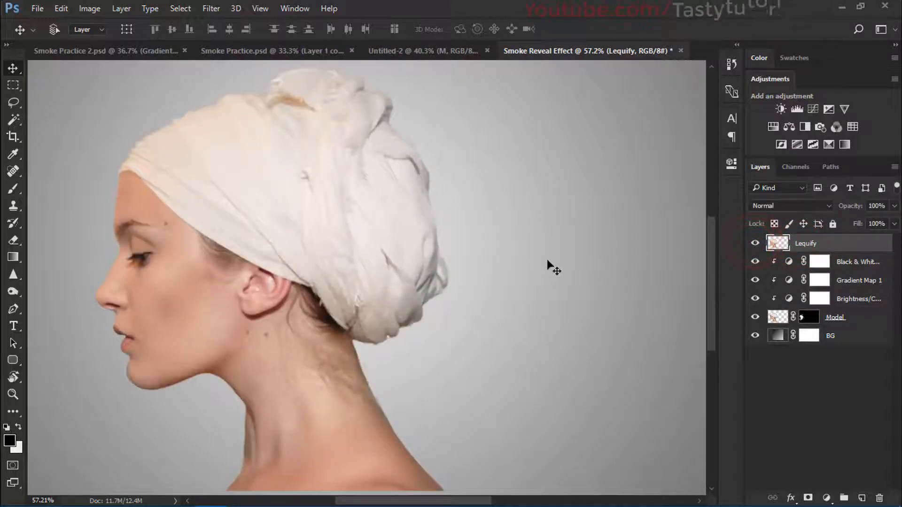
scroll(378, 306, "down", 2)
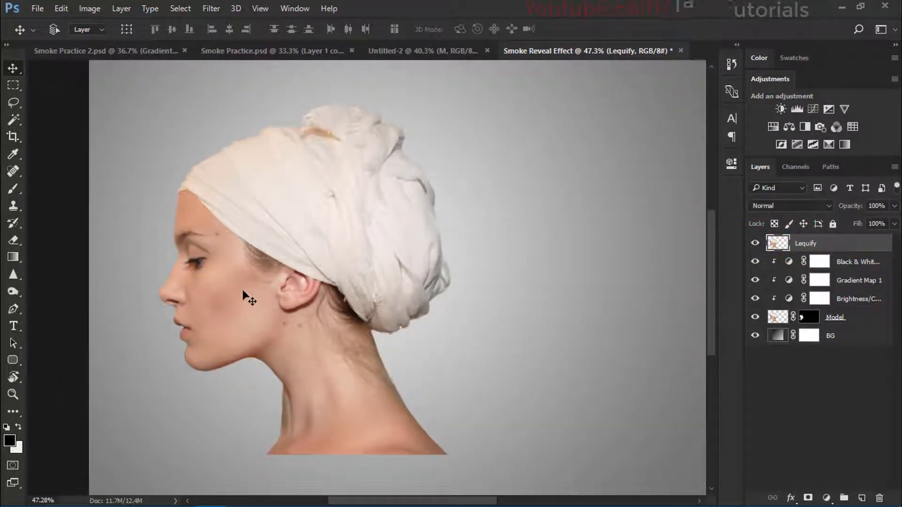
scroll(243, 295, "down", 1)
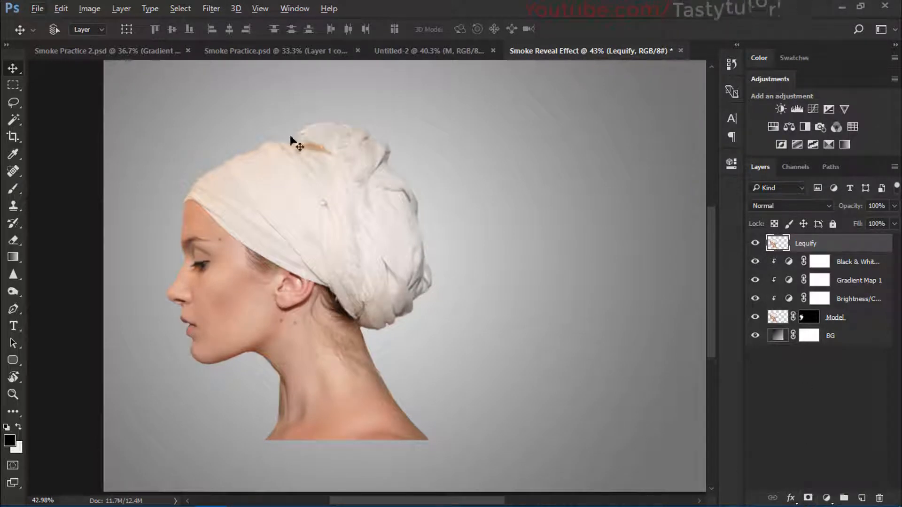
left_click(211, 9)
left_click(211, 8)
left_click(211, 8)
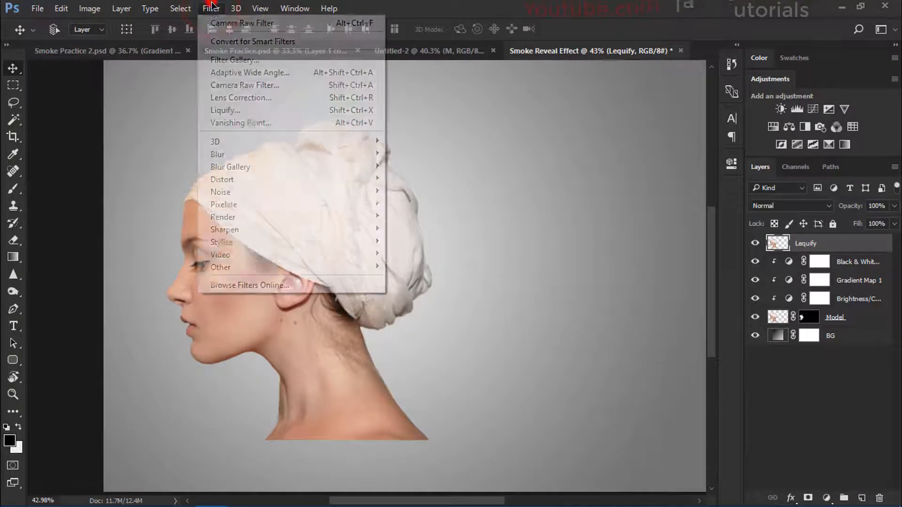
left_click(222, 110)
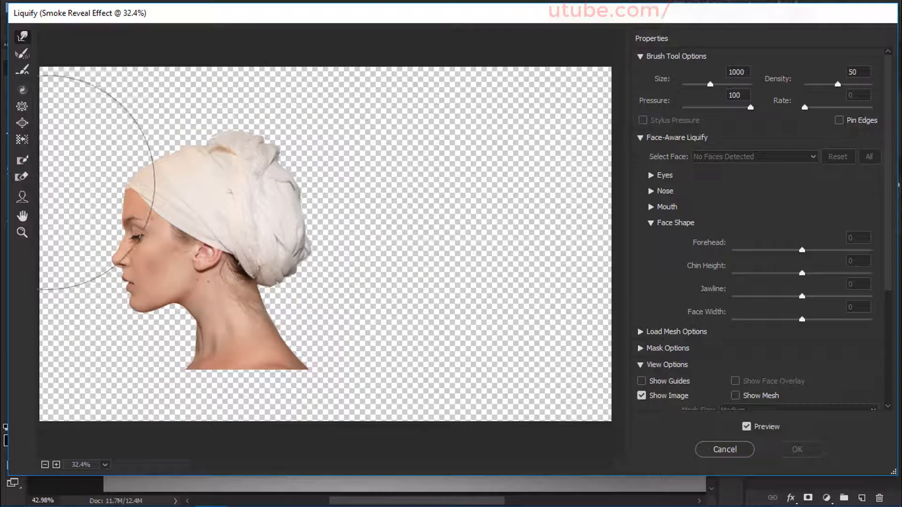
- Freeze the face from forehead to chin in Liquify with a Freeze Mask brush of size 175
left_click(19, 161)
mouse_move(106, 235)
left_mouse_down()
mouse_move(131, 234)
mouse_move(136, 221)
mouse_move(145, 226)
mouse_move(140, 257)
mouse_move(121, 273)
mouse_move(123, 216)
mouse_move(144, 256)
mouse_move(149, 310)
mouse_move(115, 292)
mouse_move(141, 305)
mouse_move(155, 284)
mouse_move(136, 228)
mouse_move(155, 307)
mouse_move(121, 223)
mouse_move(87, 221)
left_mouse_up()
scroll(76, 296, "up", 1, "alt")
left_click(136, 287)
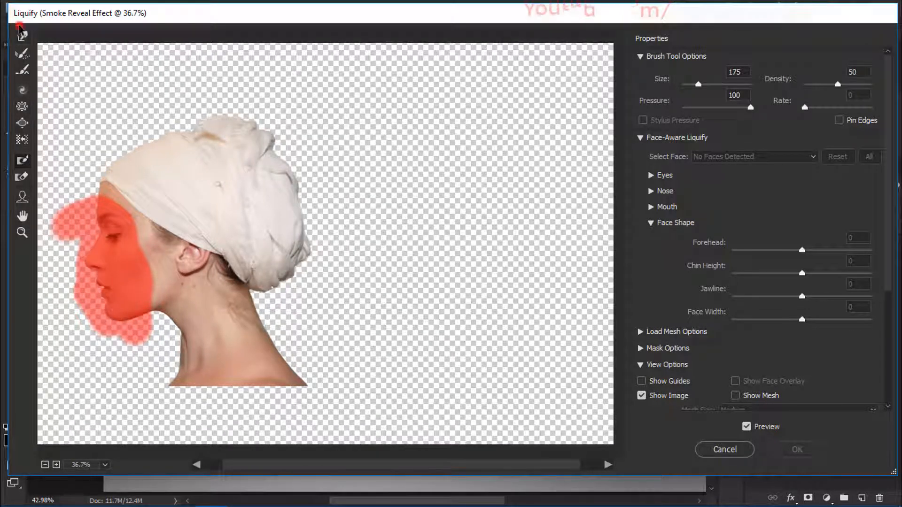
- Stretch the unfrozen head, neck and turban across the canvas with a size 1000 Forward Warp brush, and apply Liquify
left_click(21, 37)
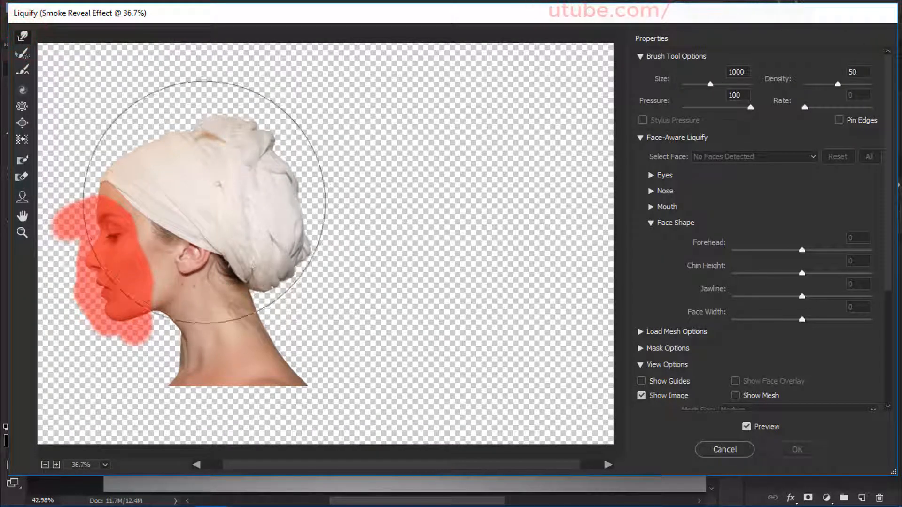
mouse_move(215, 190)
left_mouse_down()
mouse_move(251, 181)
mouse_move(246, 241)
mouse_move(292, 285)
mouse_move(328, 296)
mouse_move(342, 182)
mouse_move(332, 136)
mouse_move(317, 122)
mouse_move(413, 181)
mouse_move(302, 413)
mouse_move(201, 40)
mouse_move(449, 428)
mouse_move(281, 140)
mouse_move(298, 286)
mouse_move(493, 211)
mouse_move(511, 64)
left_mouse_up()
left_click(797, 450)
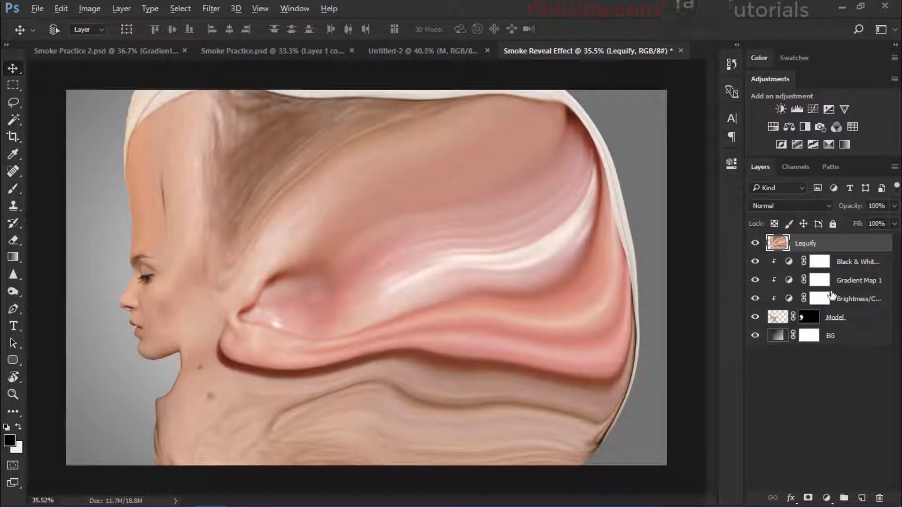
- Add a black layer mask that hides the entire liquified Lequify layer
left_click(808, 498, "alt")
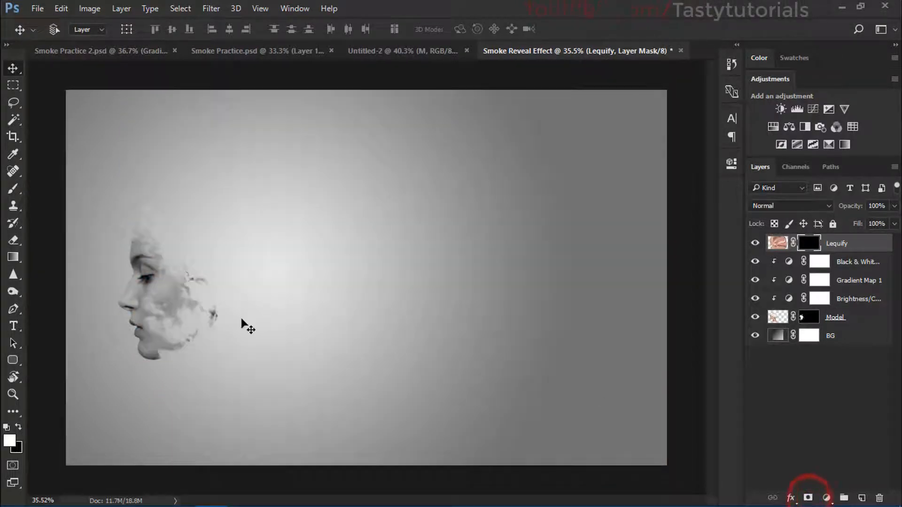
scroll(244, 321, "up", 3)
scroll(269, 306, "down", 2)
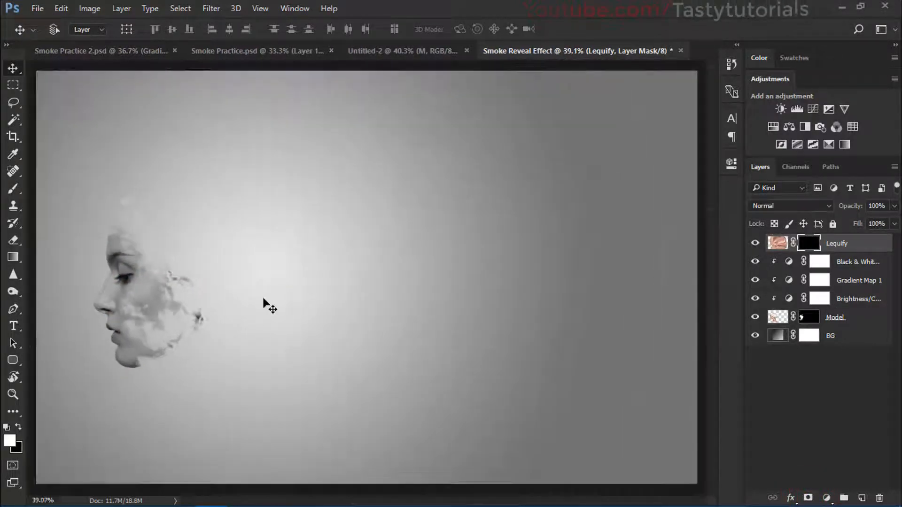
- Duplicate the Model's Gradient Map and Brightness/Contrast adjustments above the Lequify layer and clip both copies to it
left_click(859, 281)
left_click(852, 300)
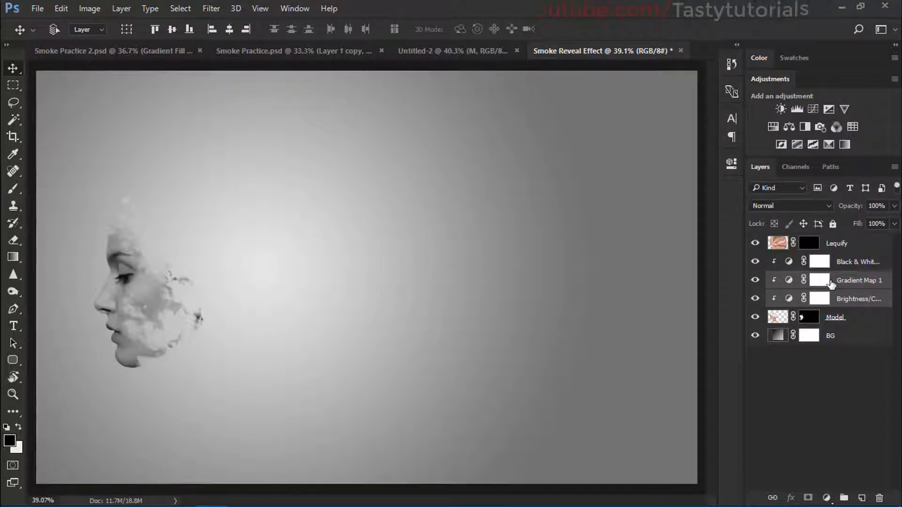
left_click_drag(845, 281, 844, 243)
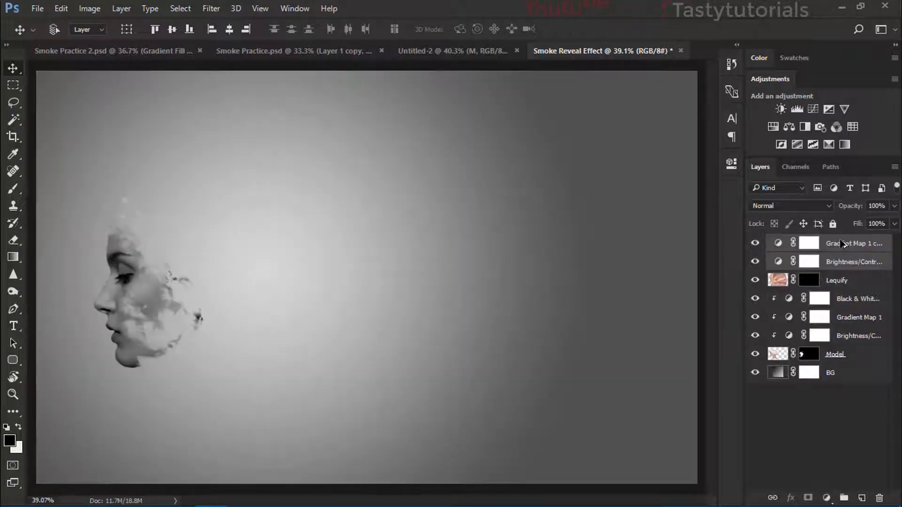
left_click(834, 271, "alt")
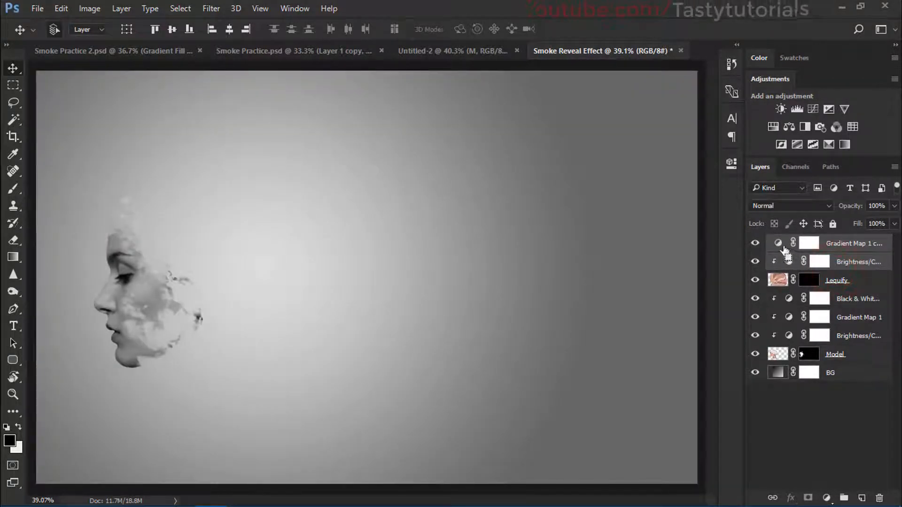
left_click(783, 248, "alt")
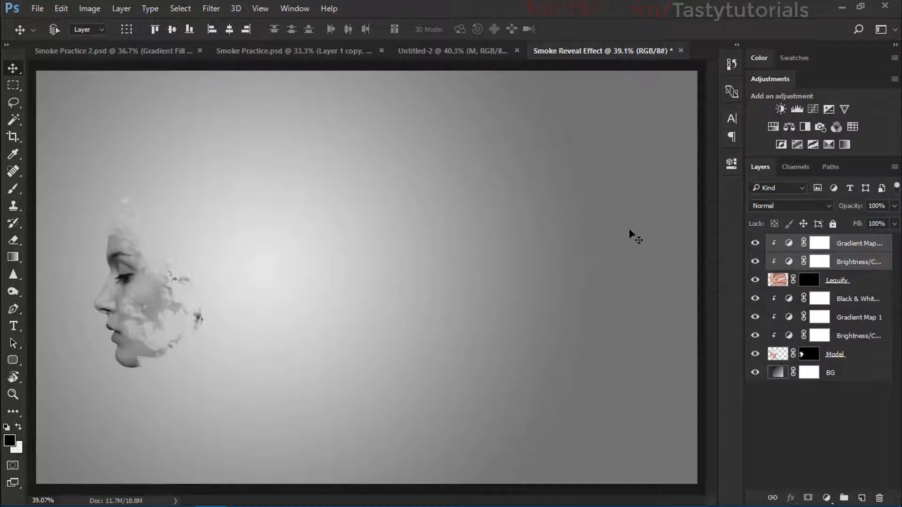
- Set the Lequify layer mask's density to 87% so the stretched shape shows faintly
scroll(630, 230, "up", 1)
left_click(808, 280)
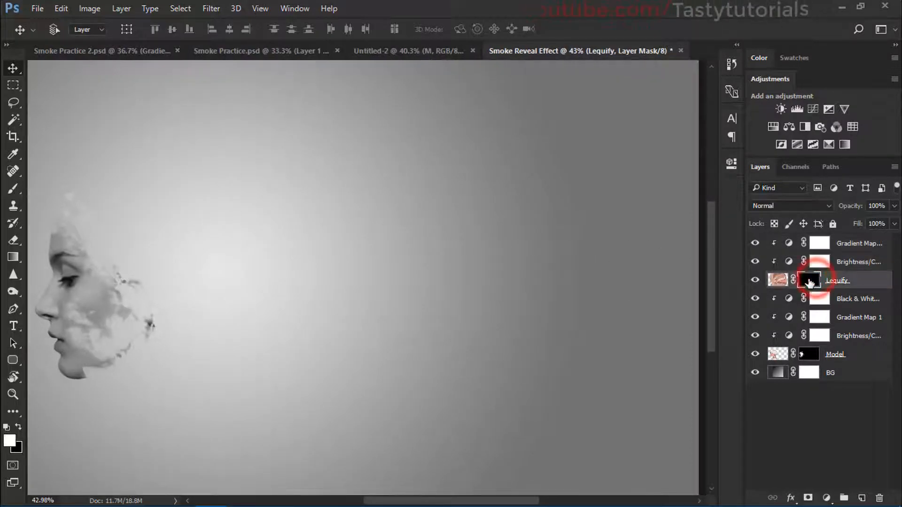
key("x")
left_click(731, 163)
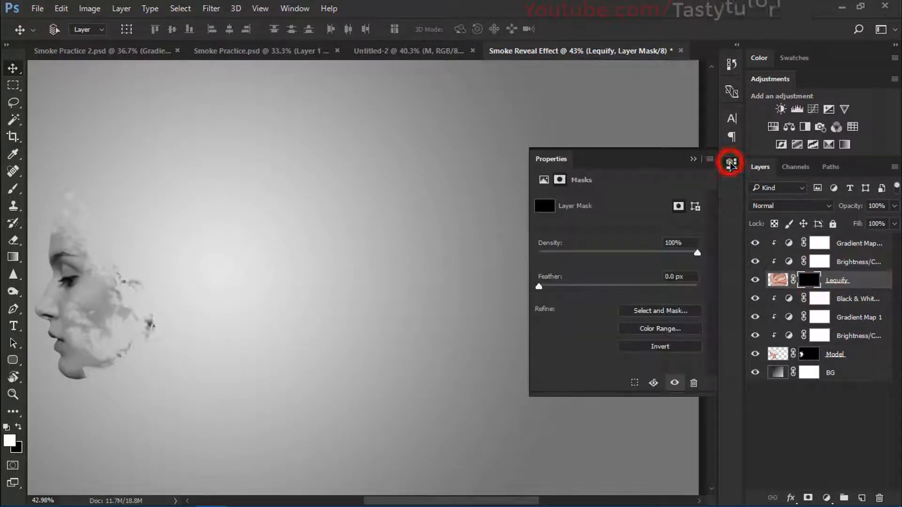
left_click_drag(697, 256, 679, 259)
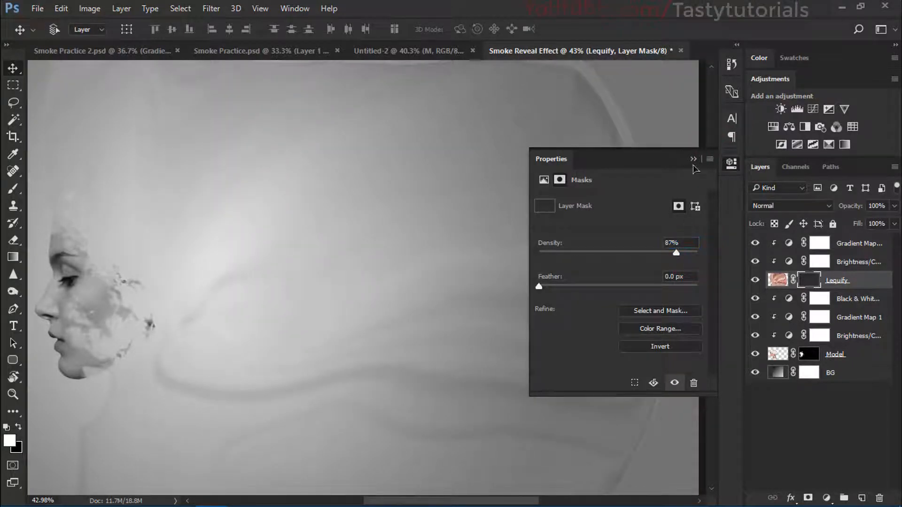
left_click(693, 161)
scroll(242, 249, "down", 3)
scroll(89, 276, "up", 2)
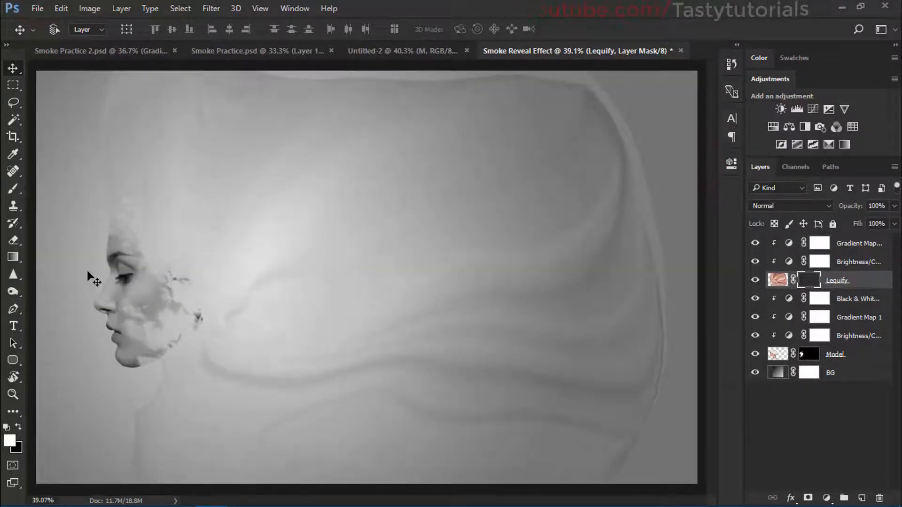
- Target the Lequify layer mask with white and choose the last smoke brush preset, 2197, for the Brush tool
left_click(777, 281)
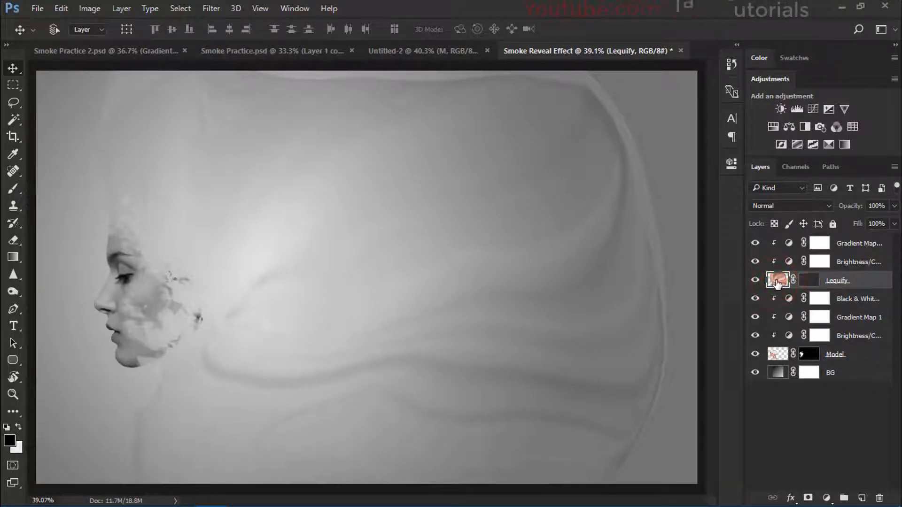
left_click(820, 282)
key("x")
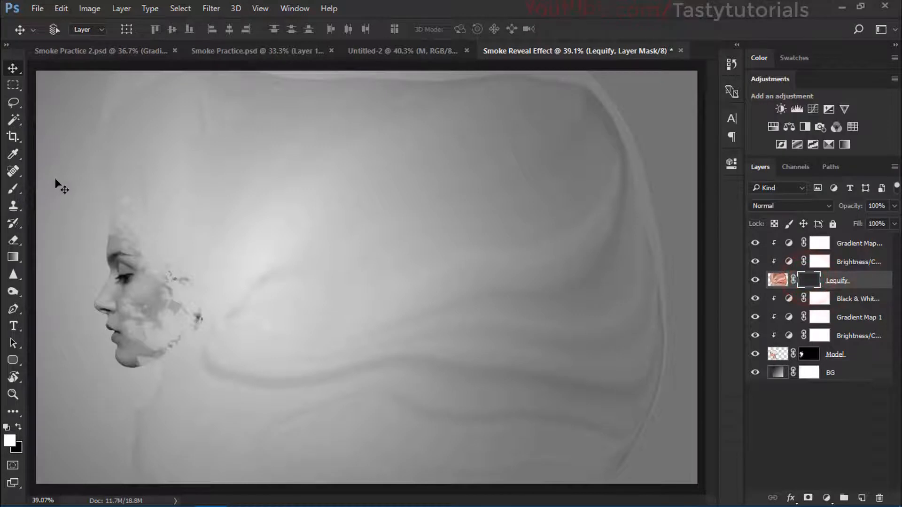
key("b")
right_click(239, 212)
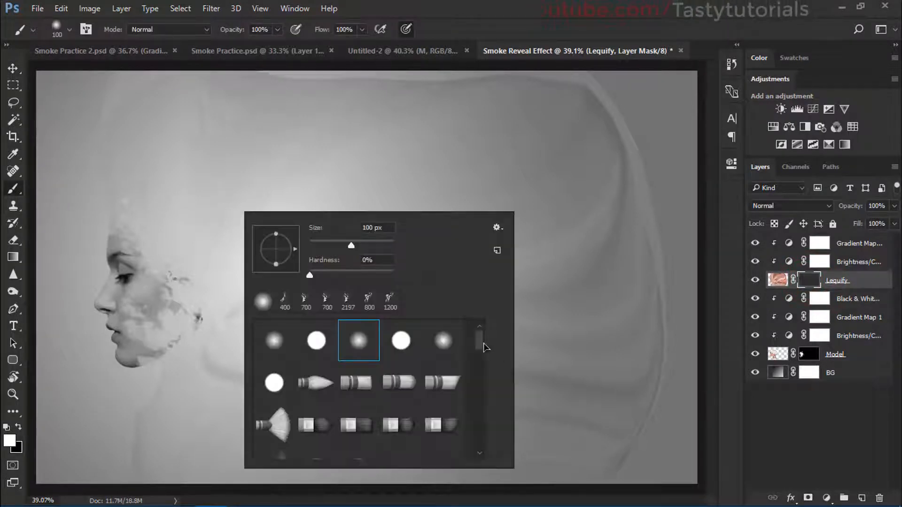
left_click_drag(479, 339, 479, 439)
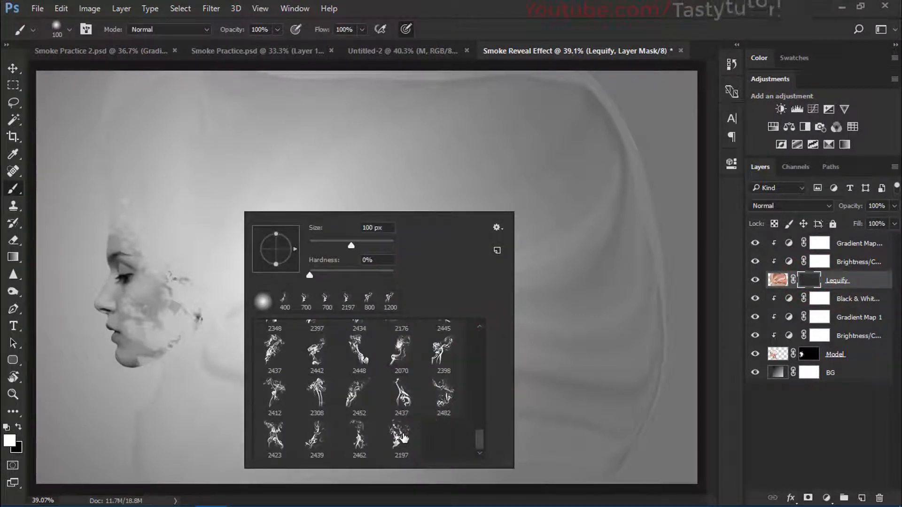
left_click(403, 437)
left_click(570, 5)
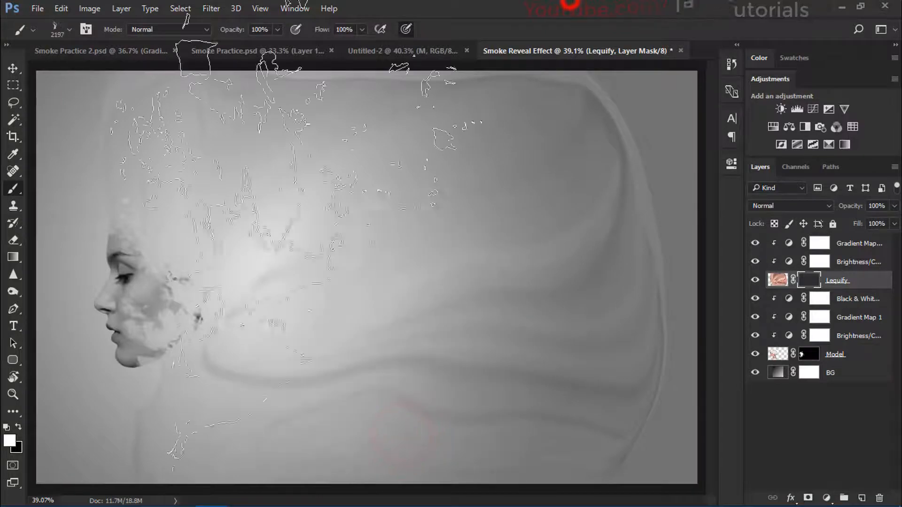
- Reduce the smoke brush to 700 px to fit the back of the face
key("bracketleft")
key("bracketleft")
key("bracketleft")
key("bracketleft")
key("bracketleft")
key("bracketleft")
key("bracketleft")
key("bracketleft")
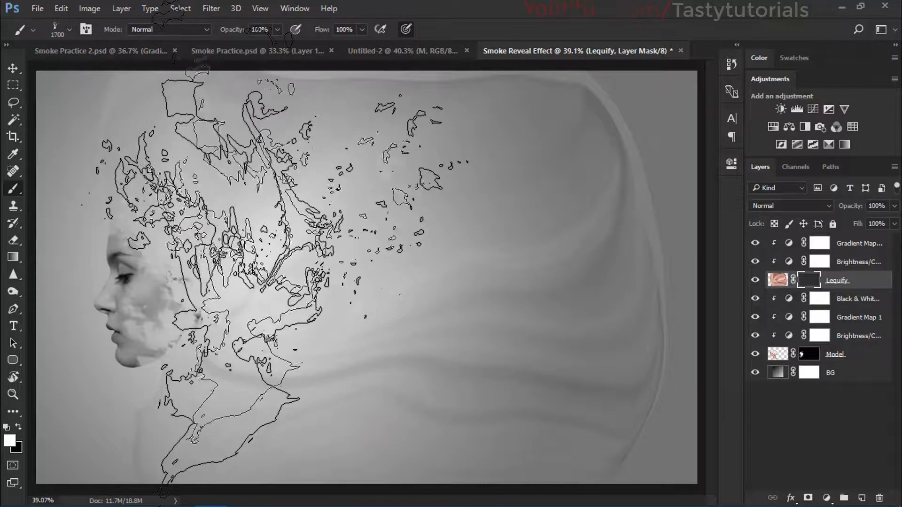
key("bracketleft")
key("bracketleft")
scroll(146, 276, "up", 4)
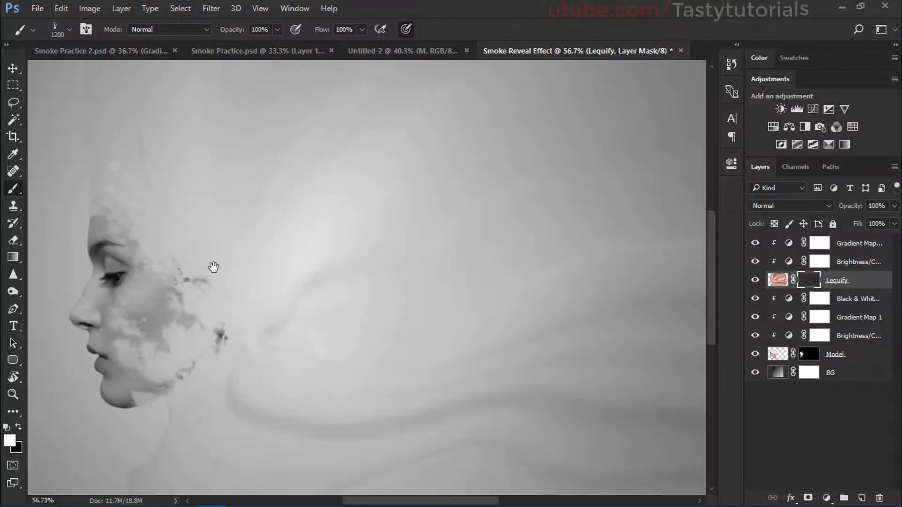
left_click_drag(214, 269, 315, 261)
scroll(336, 244, "up", 1)
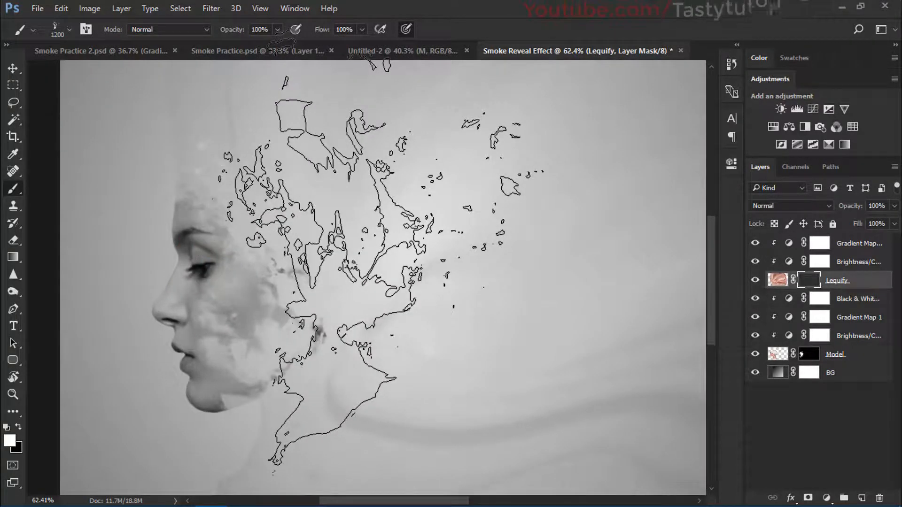
key("bracketleft")
key("bracketleft")
key("bracketleft")
key("bracketleft")
key("bracketleft")
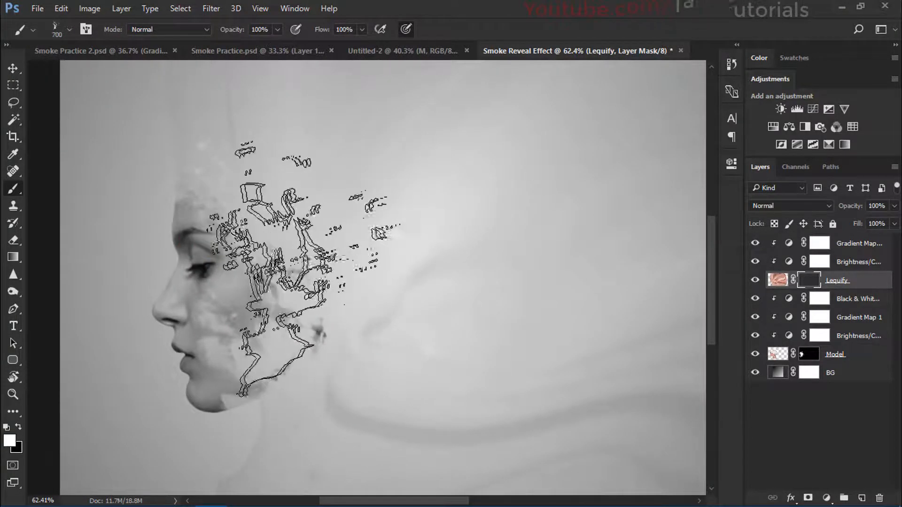
left_click(317, 265)
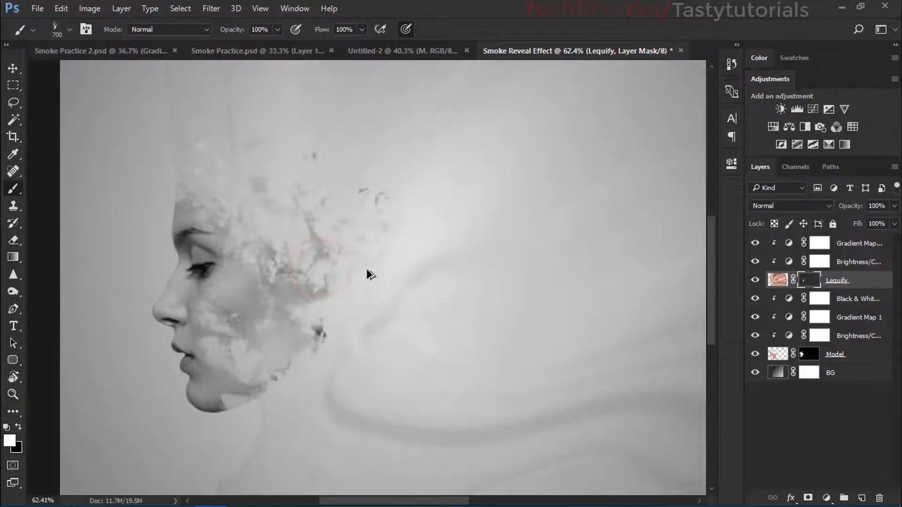
key("ctrl+alt+z")
left_click(312, 258)
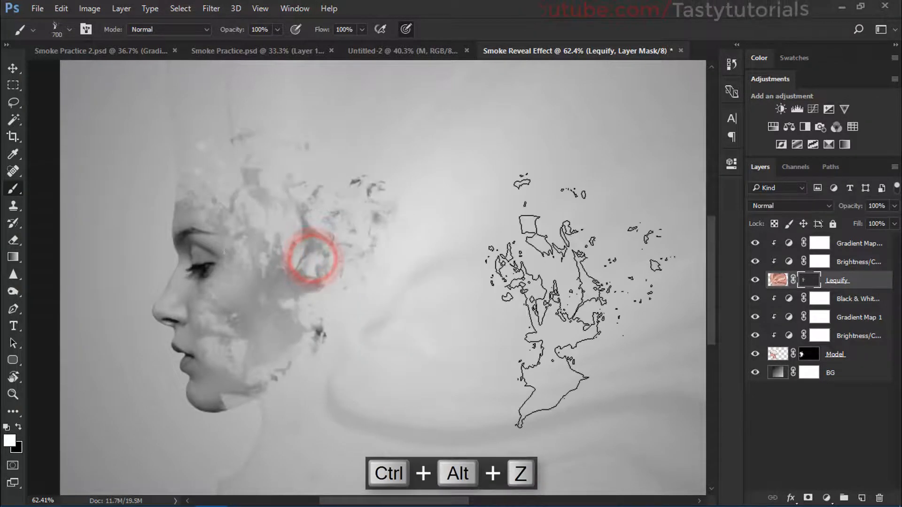
key("ctrl+alt+z")
left_click(316, 261)
key("ctrl+alt+z")
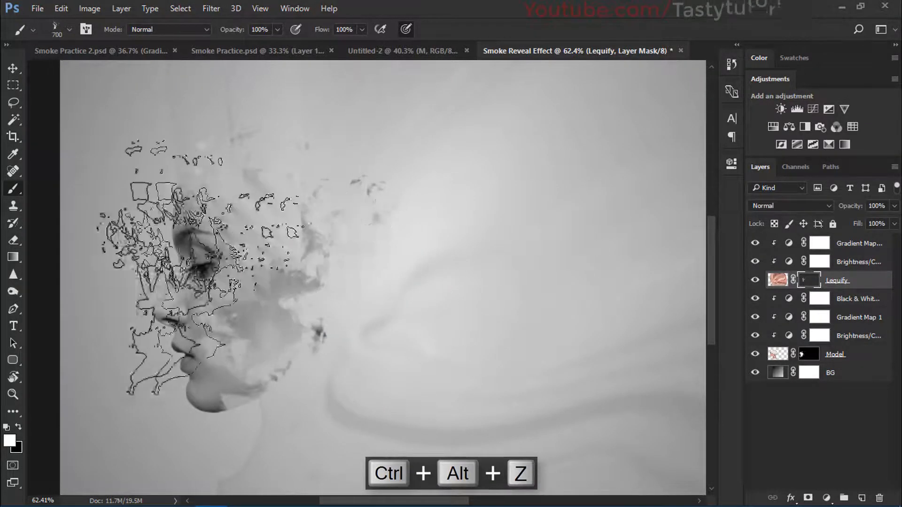
key("ctrl+alt+z")
- Add a Levels adjustment above the copied Gradient Map, set its midtones to 0.77, and clip it to the Lequify layer
left_click(851, 251)
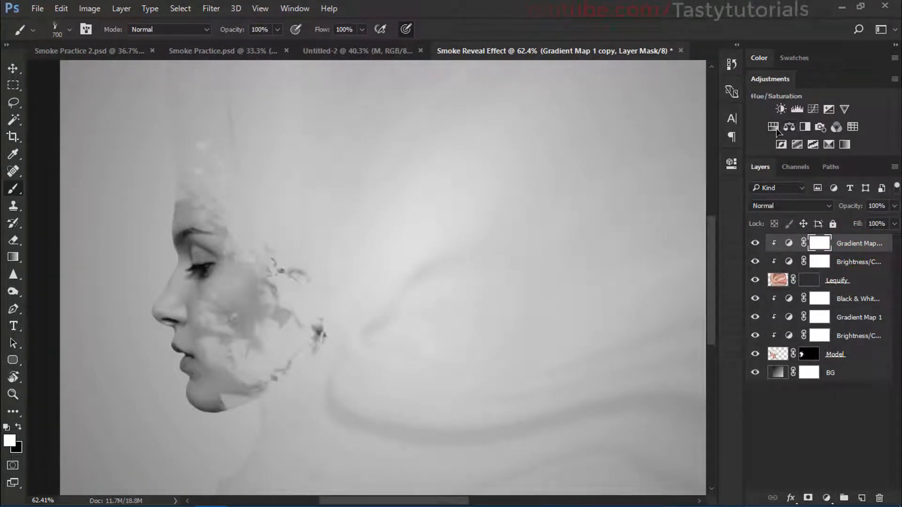
left_click(796, 112)
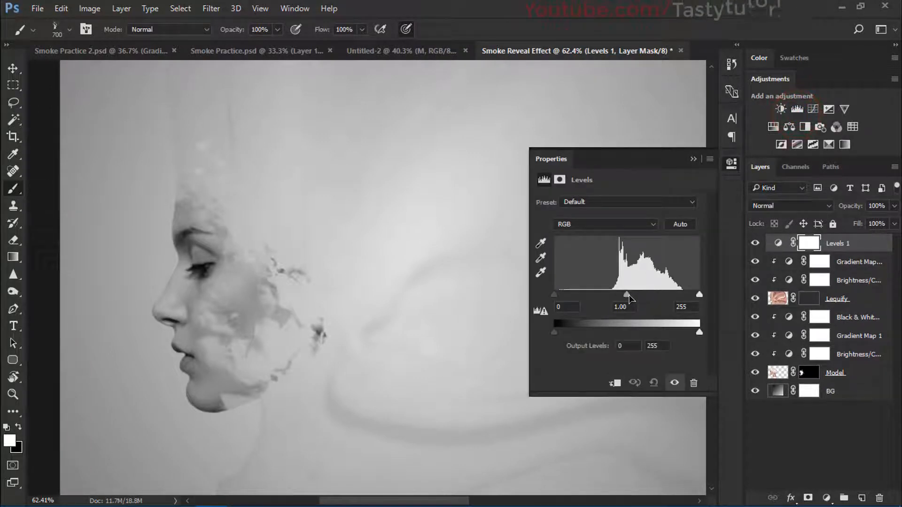
left_click_drag(627, 295, 639, 295)
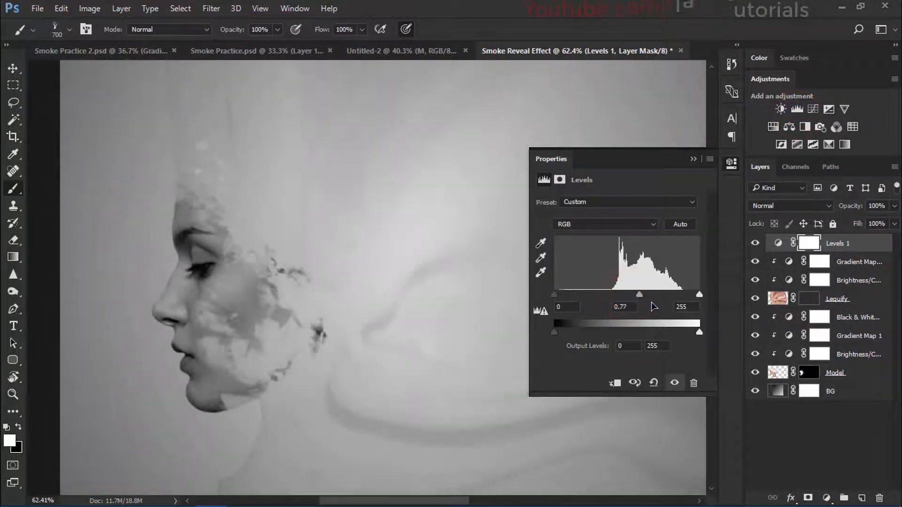
left_click(616, 383)
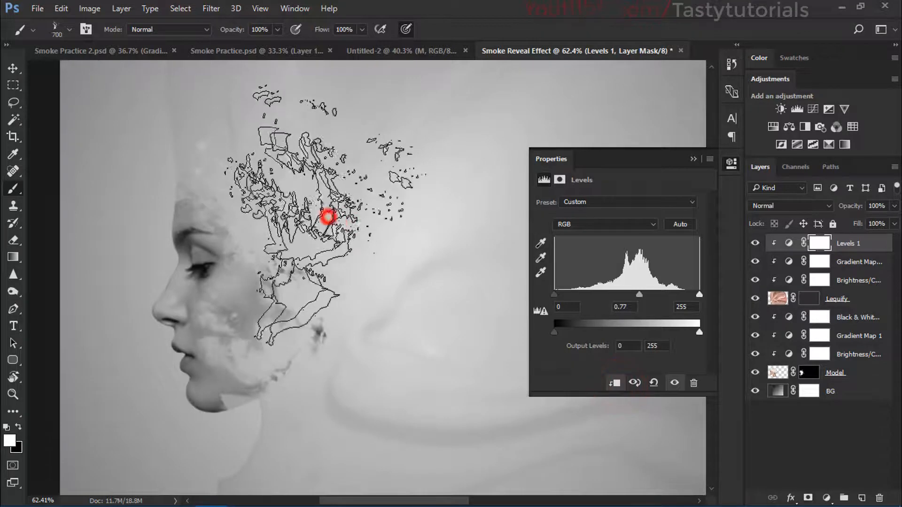
key("ctrl+alt+z")
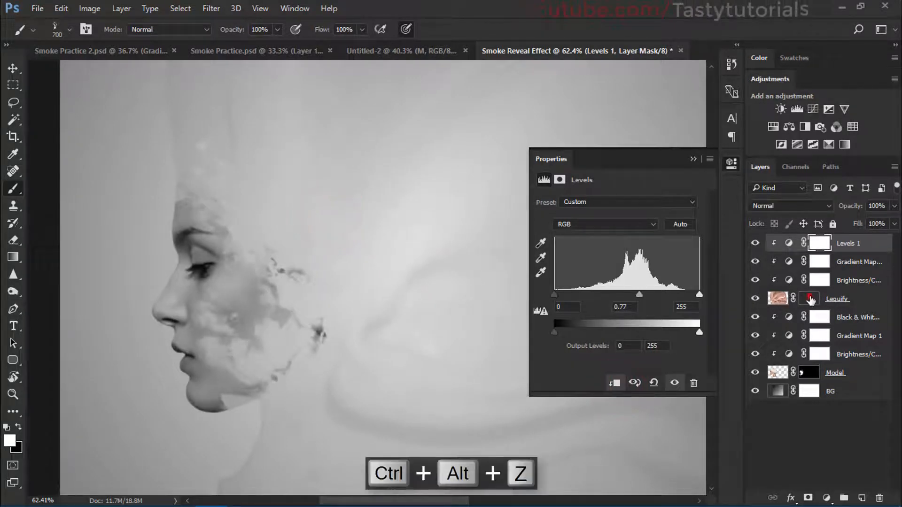
- Target the Lequify layer mask and reveal white smoke behind the face with smoke brush preset 2412
left_click(809, 299)
left_click(692, 162)
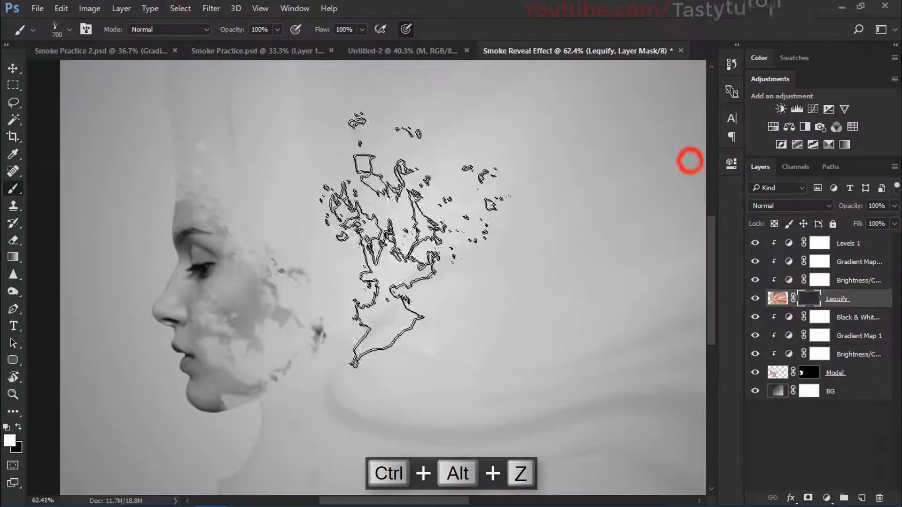
left_click(339, 232)
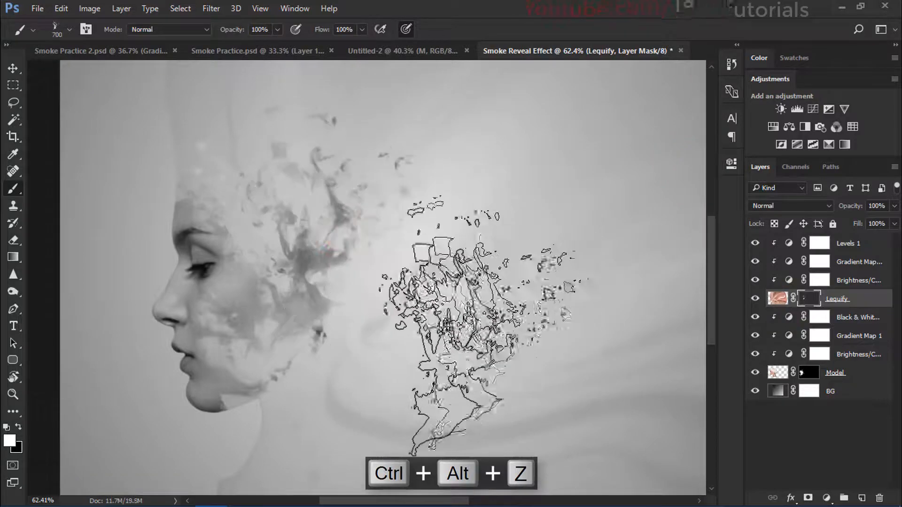
key("ctrl+alt+z")
right_click(352, 241)
left_click(425, 467)
left_click(562, 2)
right_click(424, 290)
left_click(489, 262)
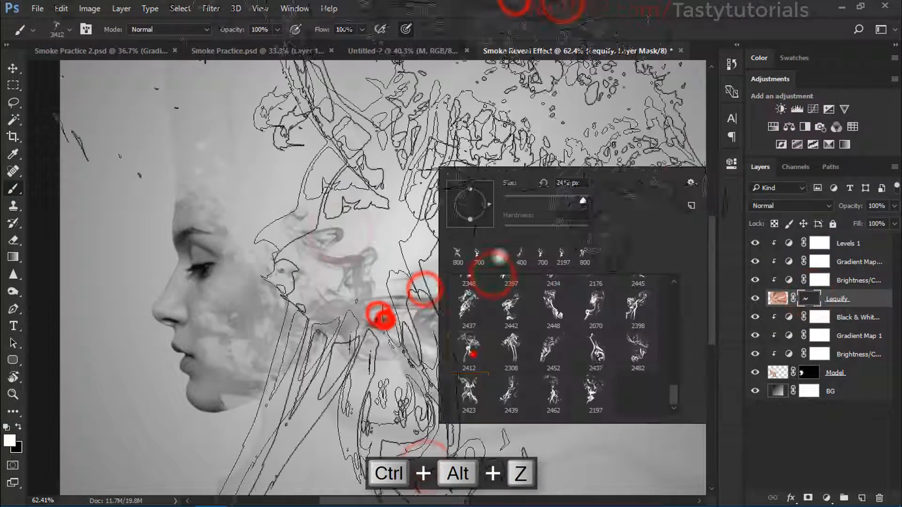
left_click(382, 311)
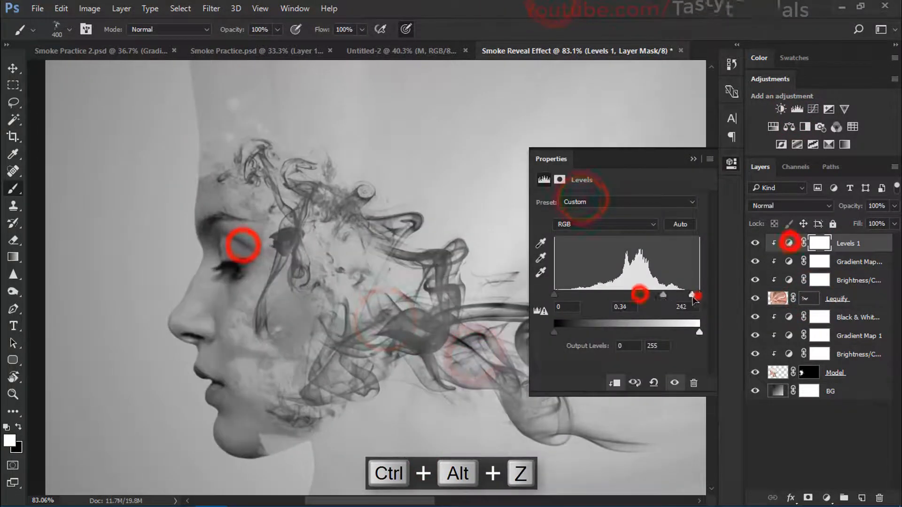
- Return to the Lequify mask and add more smoke wisps from the temple backward with a 600 px smoke brush
right_click(412, 226)
left_click(575, 443)
left_click(538, 2)
left_click(808, 299)
left_click(296, 267)
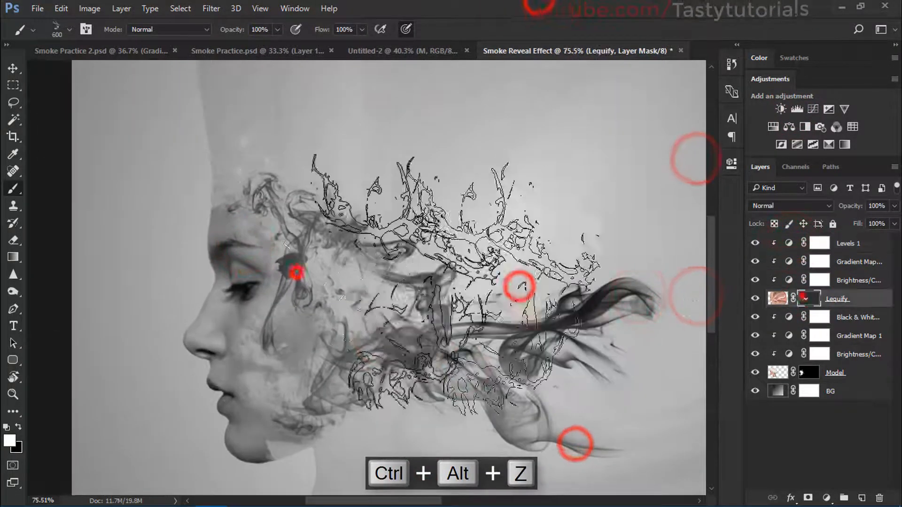
left_click(145, 197)
left_click(383, 185)
left_click(409, 316)
- Switch to another 600 px smoke brush and reveal curling strands across the upper back of the head on the Lequify mask
right_click(425, 246)
left_click(580, 2)
right_click(375, 253)
left_click(435, 280)
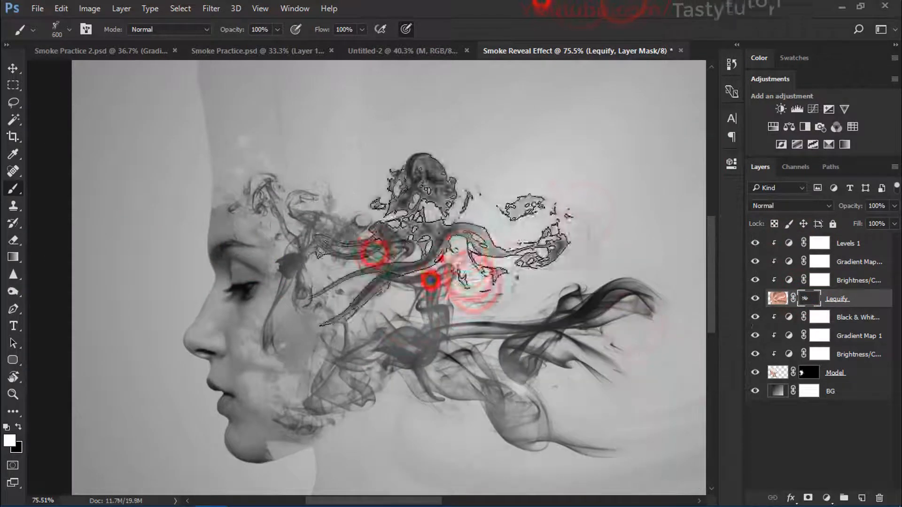
right_click(438, 260)
left_click(631, 438)
left_click(584, 283)
left_click(602, 393)
- Extend the Lequify mask's smoke above the crown and behind the head with varied smoke brushes at 400 and 600 px
left_click(544, 2)
left_click(361, 214)
left_click(310, 195)
scroll(310, 195, "down", 5)
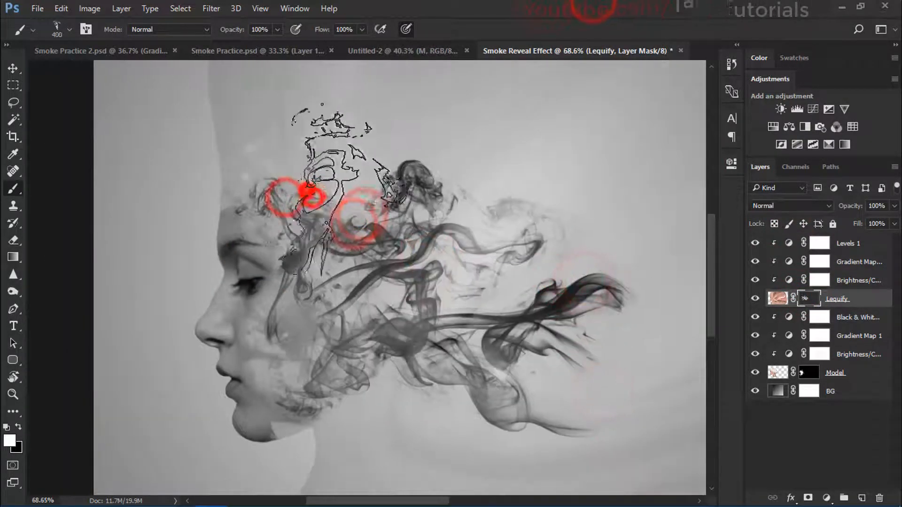
left_click(520, 332)
right_click(307, 193)
left_click(373, 267)
left_click(326, 189)
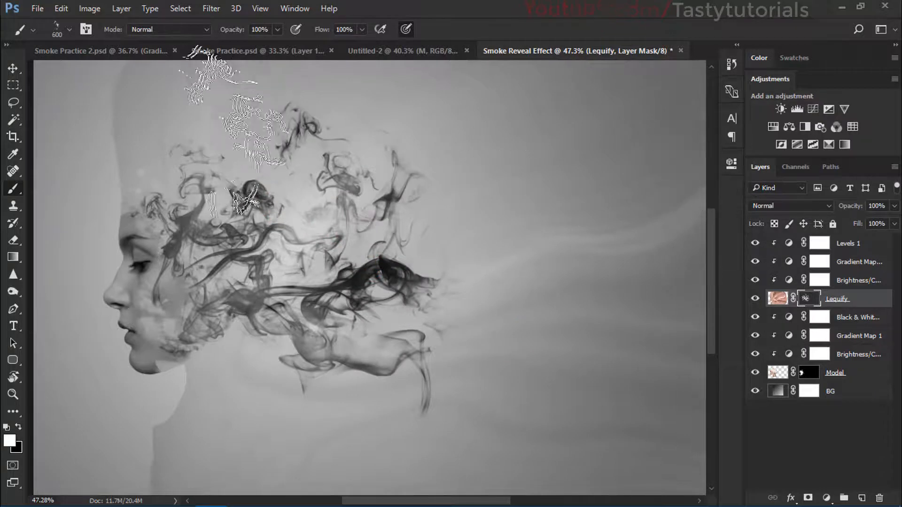
- Set the Lequify layer mask's density to 100% to hide the faint stretched shape, and switch to the Move tool
scroll(498, 306, "down", 2)
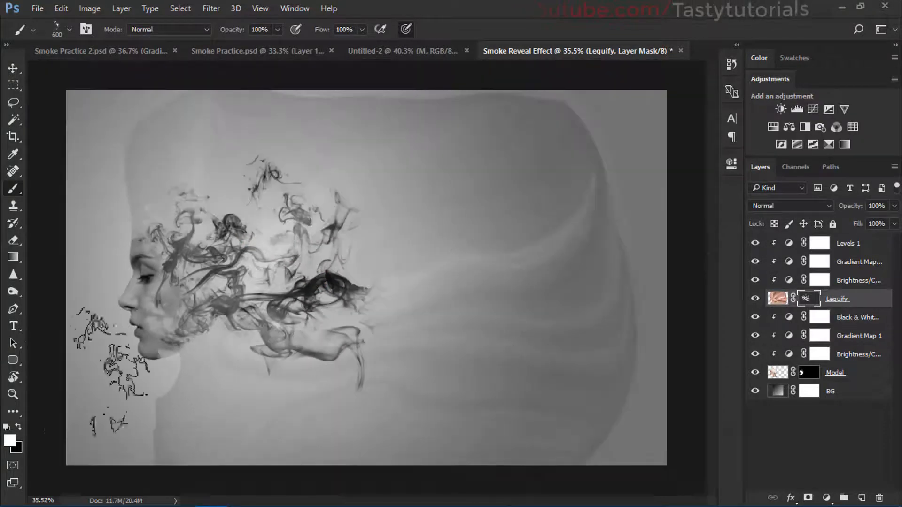
scroll(362, 282, "up", 1)
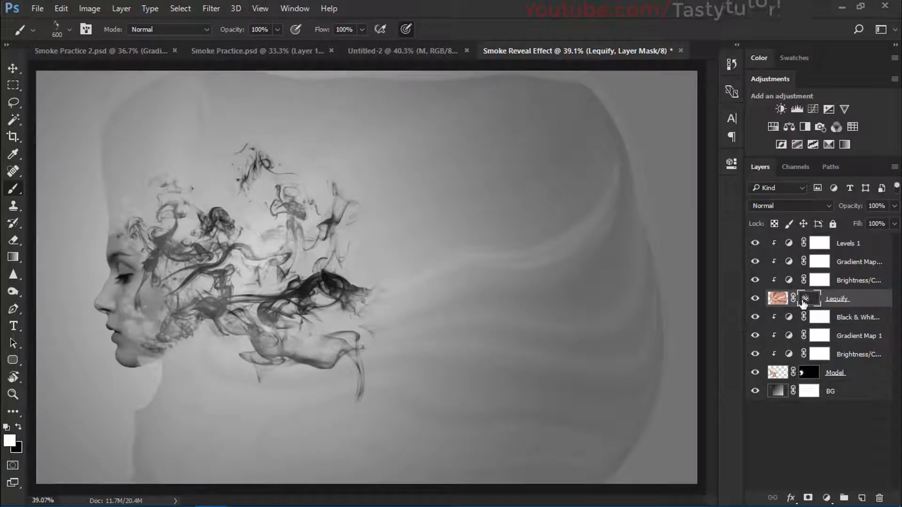
left_click(806, 300)
left_click(731, 163)
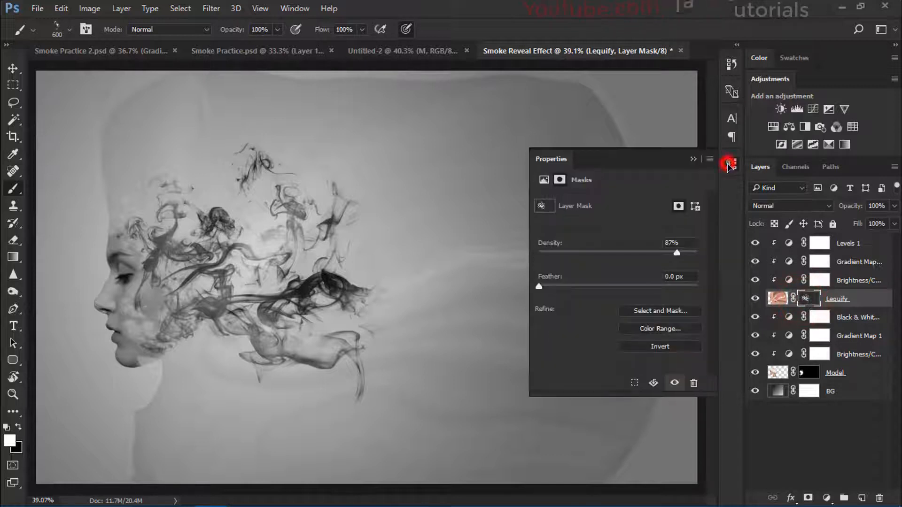
left_click_drag(674, 253, 715, 260)
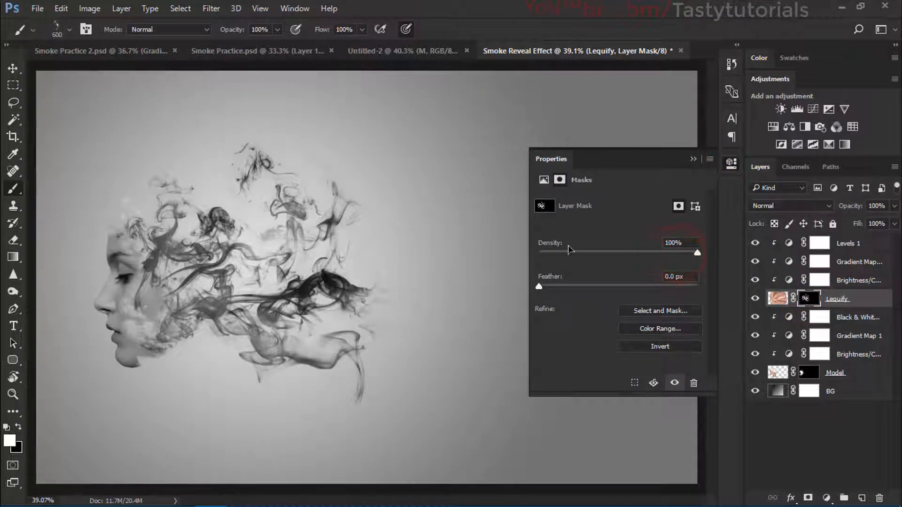
left_click(692, 161)
key("ctrl+0")
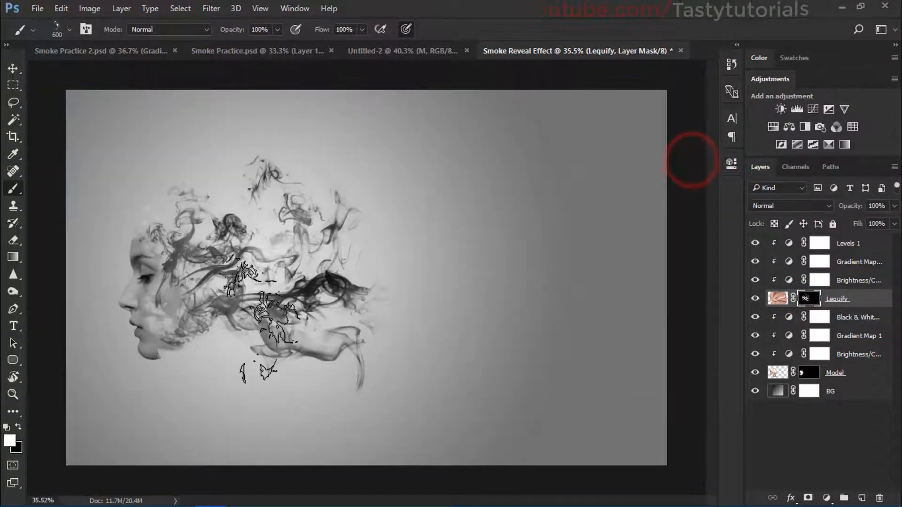
key("v")
scroll(251, 296, "up", 2)
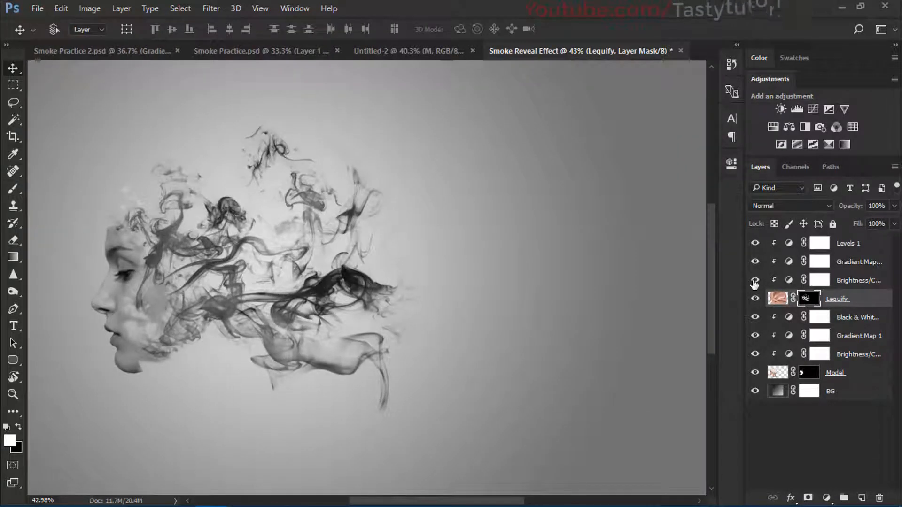
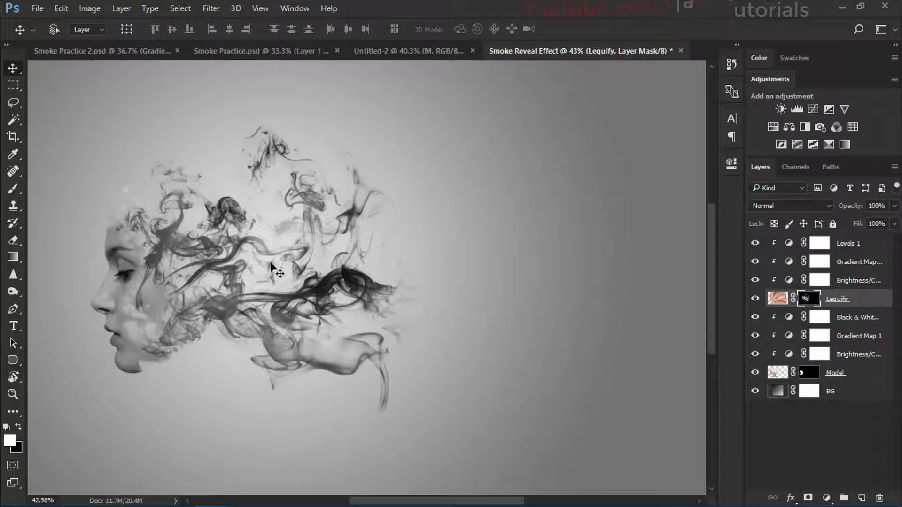
- Lighten the smoke by setting the Levels 1 midtones to 0.53
left_click(776, 245)
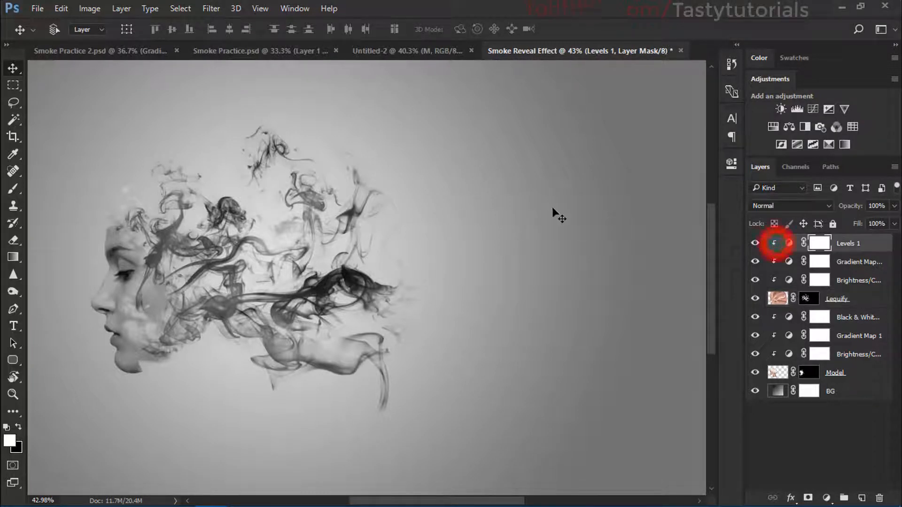
key("ctrl+alt+g")
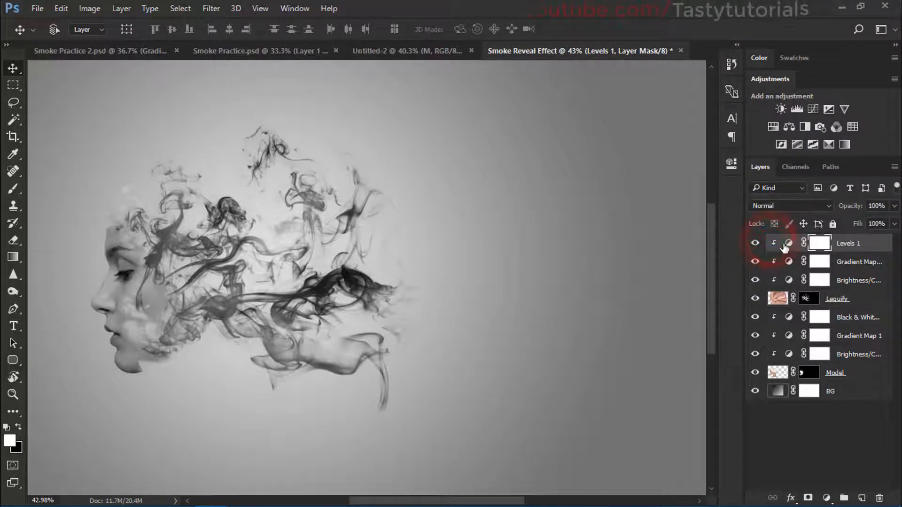
left_click(788, 243)
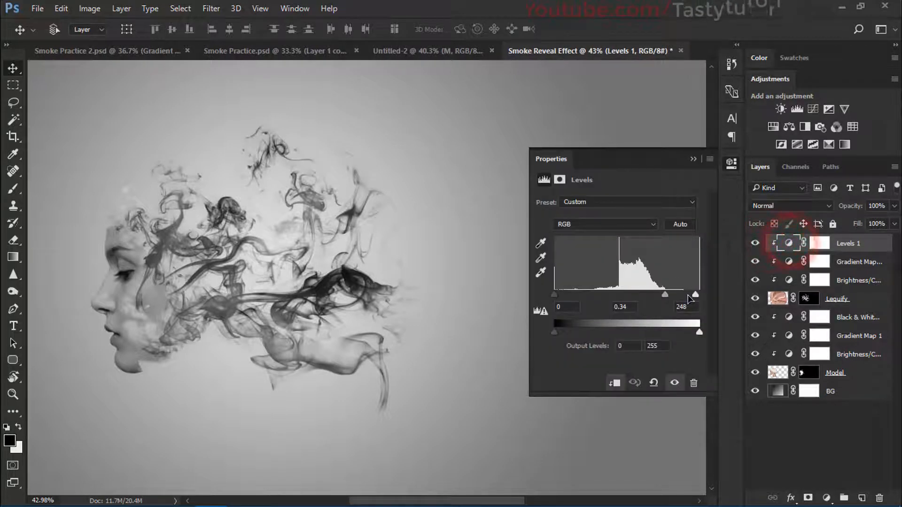
left_click_drag(667, 298, 639, 299)
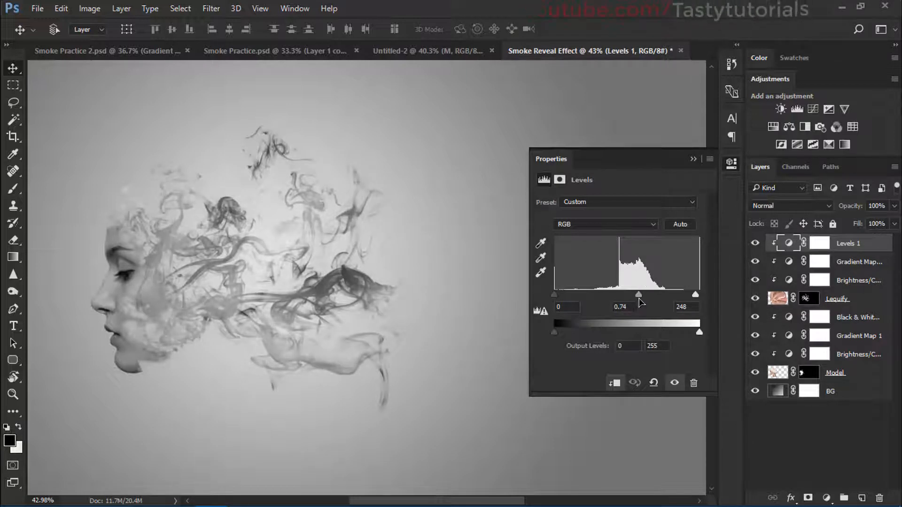
left_click(693, 159)
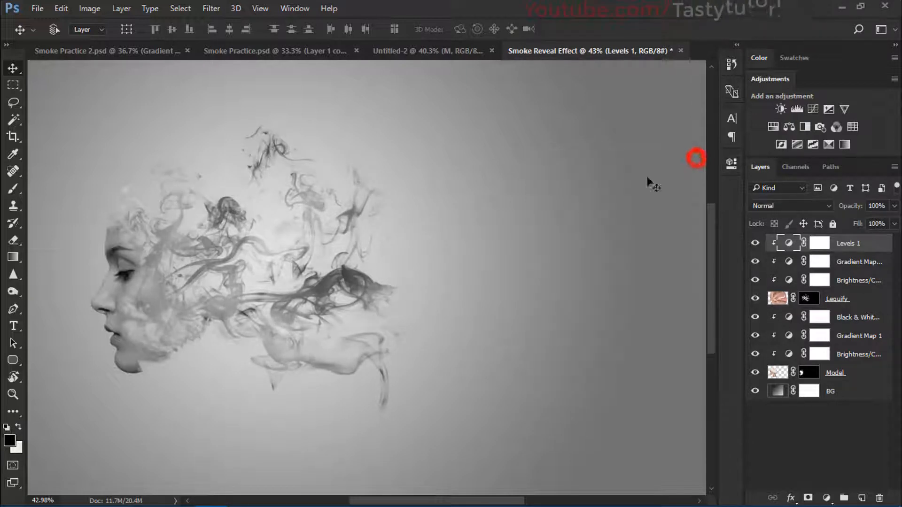
scroll(125, 257, "up", 2)
left_click(790, 244)
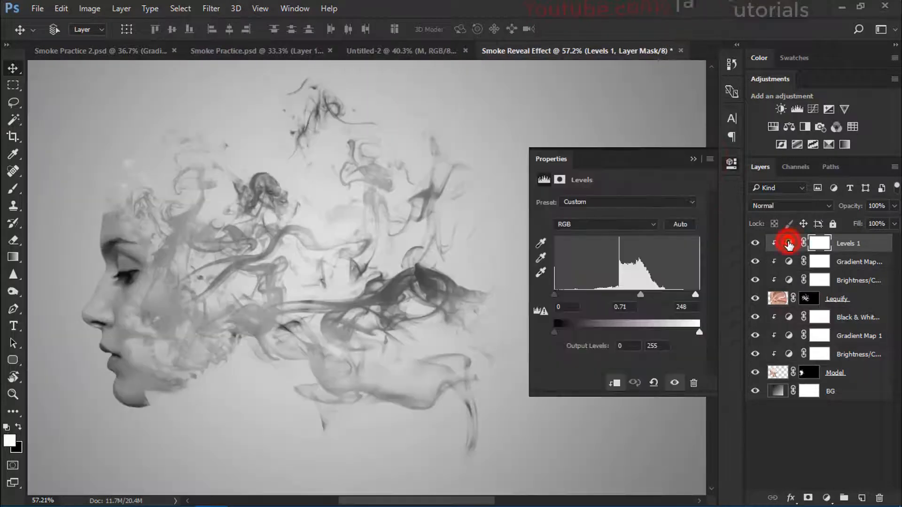
left_click(639, 298)
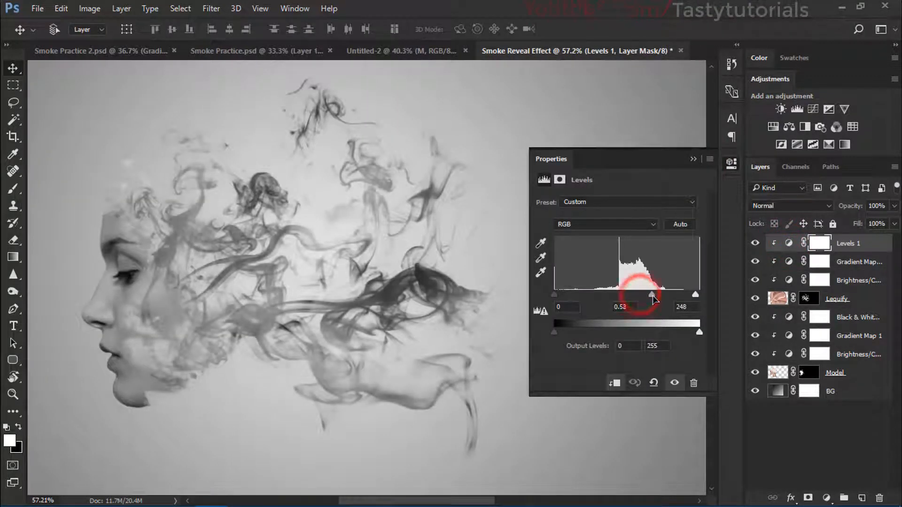
left_click(692, 159)
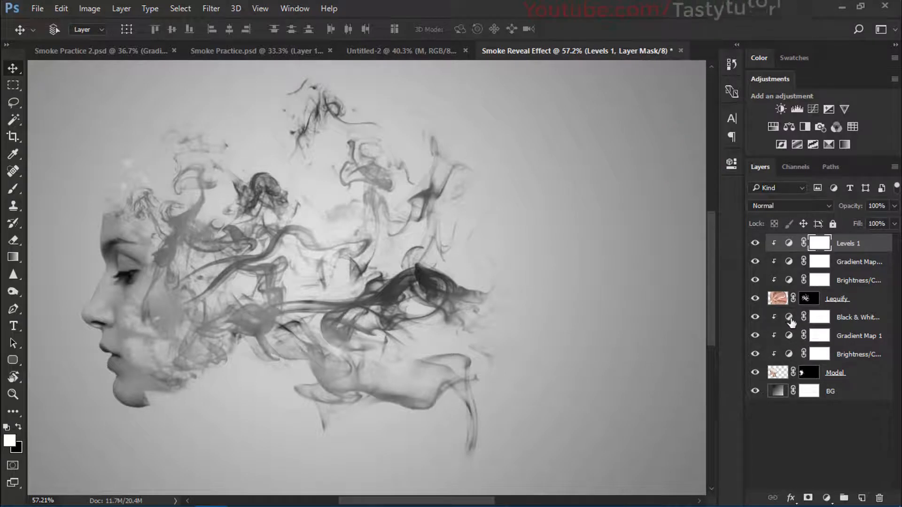
- Set the Model's clipped Brightness/Contrast adjustment to brightness -24 and contrast 11
left_click(790, 317)
left_click(788, 335)
double_click(788, 354)
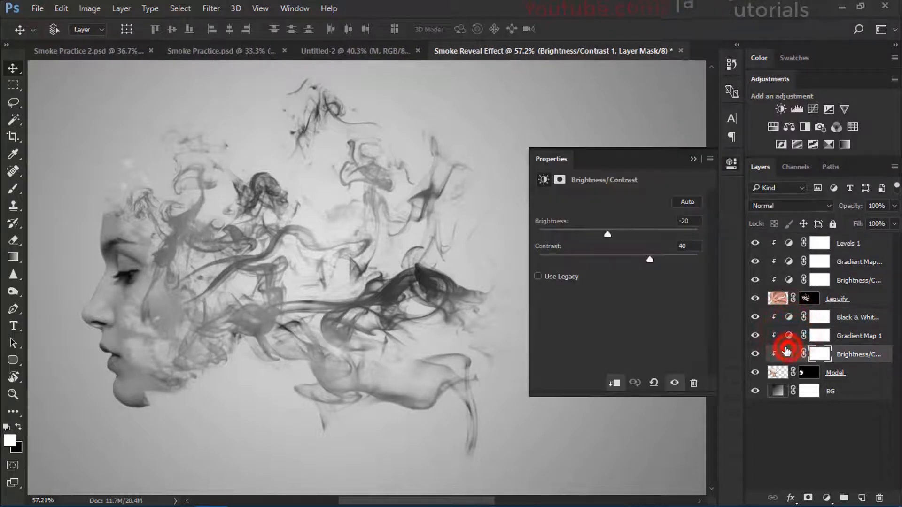
left_click_drag(607, 238, 606, 238)
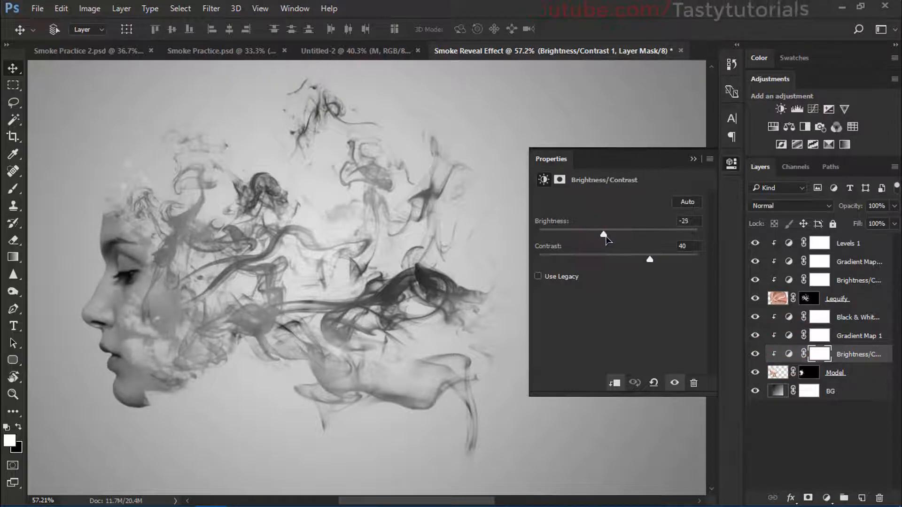
left_click_drag(650, 261, 628, 264)
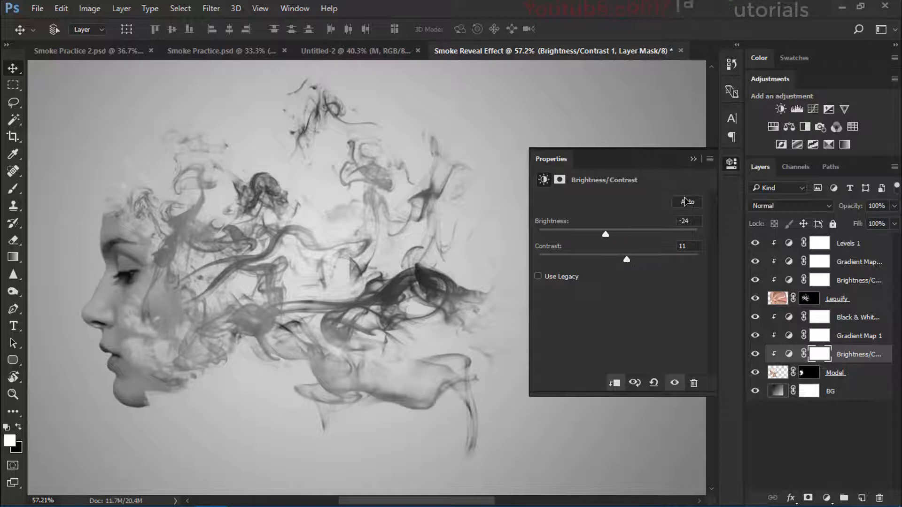
left_click(692, 161)
scroll(413, 322, "down", 2)
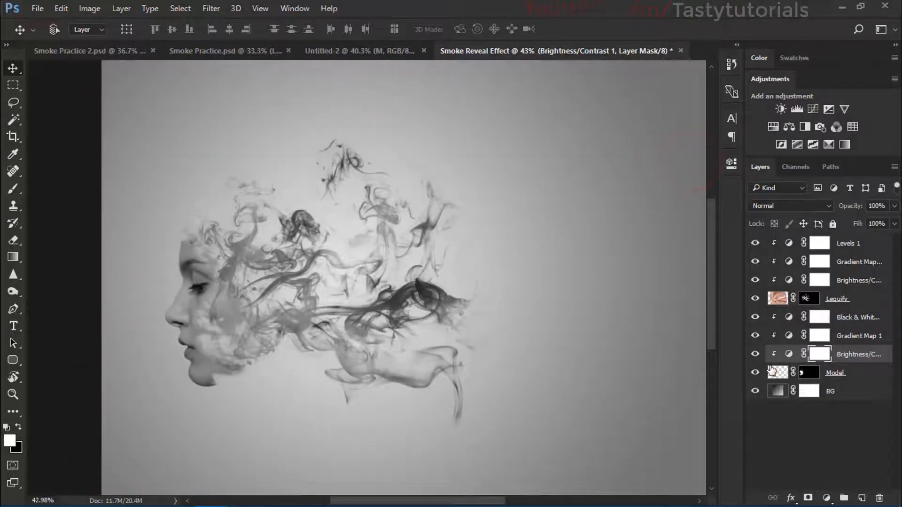
- Group the Model and Lequify layers with all their clipped adjustments, leaving only the BG layer outside the group
scroll(433, 331, "down", 1)
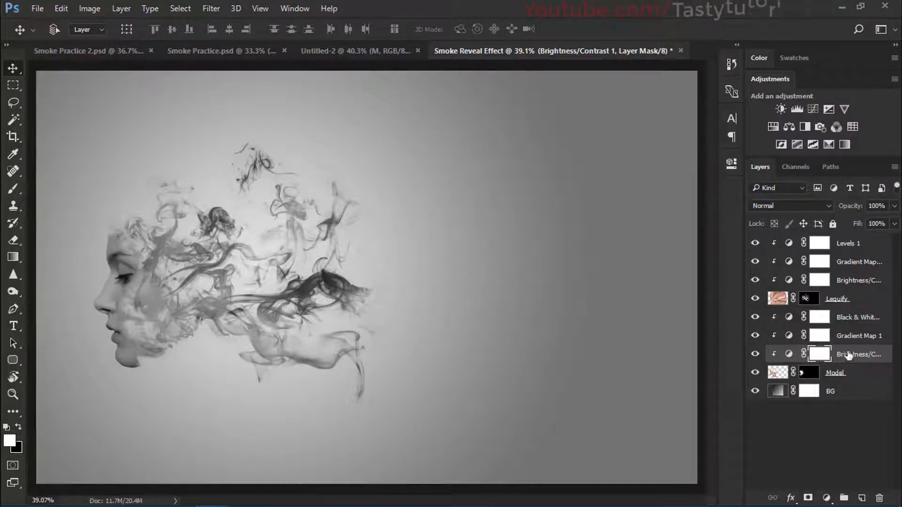
left_click(846, 374)
left_click(846, 243, "shift")
key("ctrl+g")
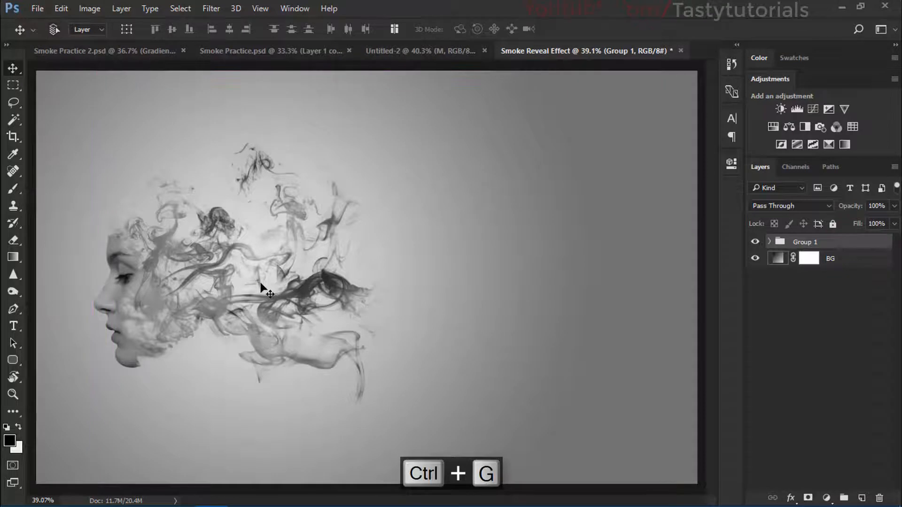
- Move the group toward the canvas centre and scale it up proportionally to about 145%
left_click_drag(269, 283, 369, 295)
scroll(325, 305, "down", 3)
key("ctrl+t")
scroll(377, 352, "down", 3)
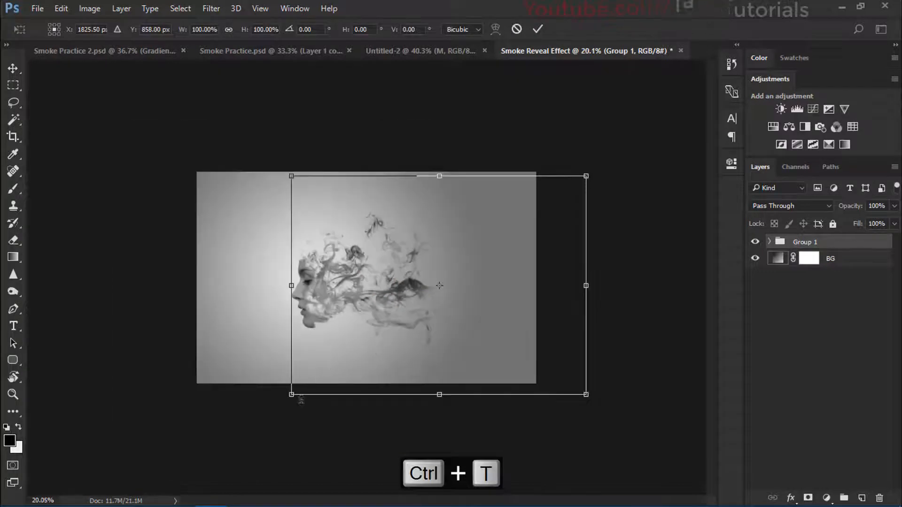
left_click_drag(290, 396, 224, 445)
scroll(270, 368, "up", 3)
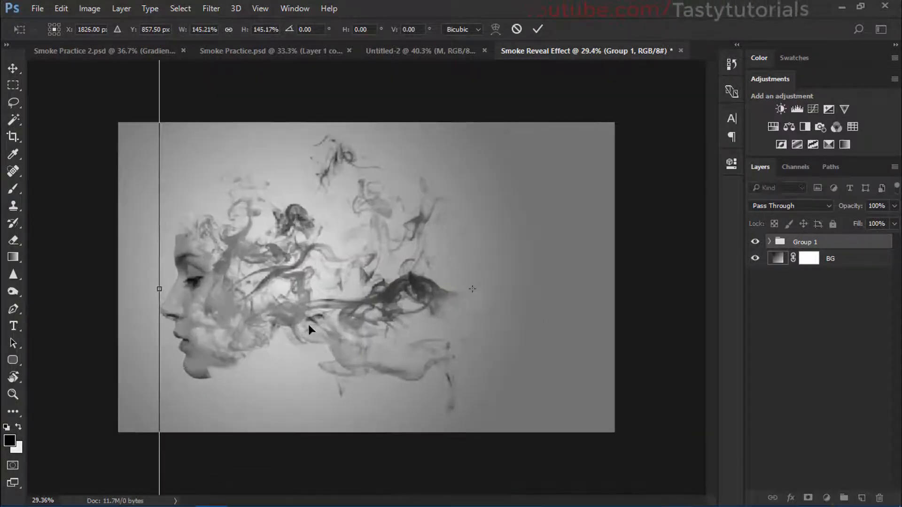
double_click(309, 325)
scroll(285, 334, "up", 4)
left_click_drag(327, 311, 336, 311)
- Try to align the group with the canvas's horizontal centre, and undo the alignment
key("ctrl+a")
left_click(229, 29)
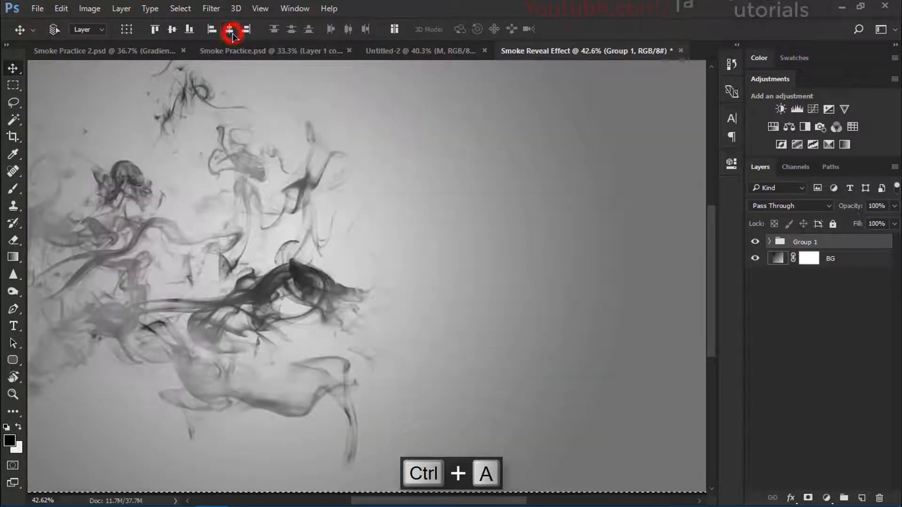
scroll(258, 137, "down", 2)
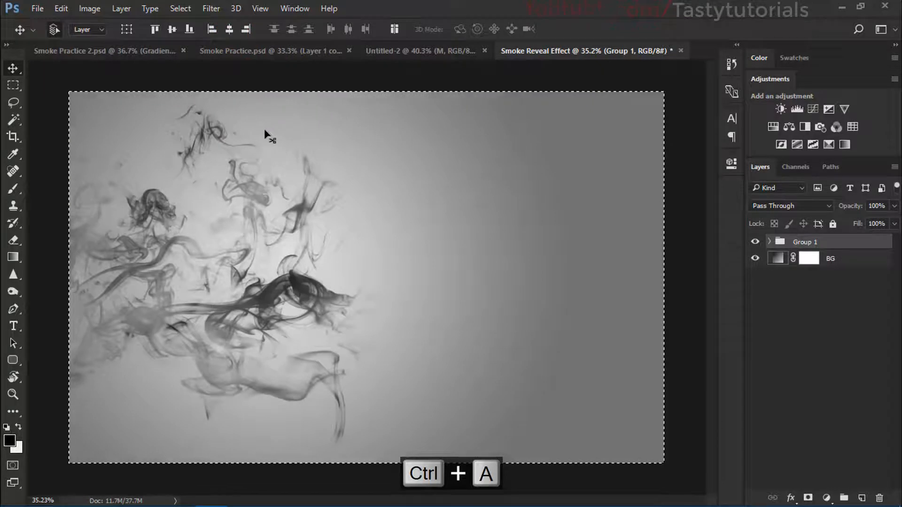
key("ctrl+d")
left_click_drag(255, 238, 410, 252)
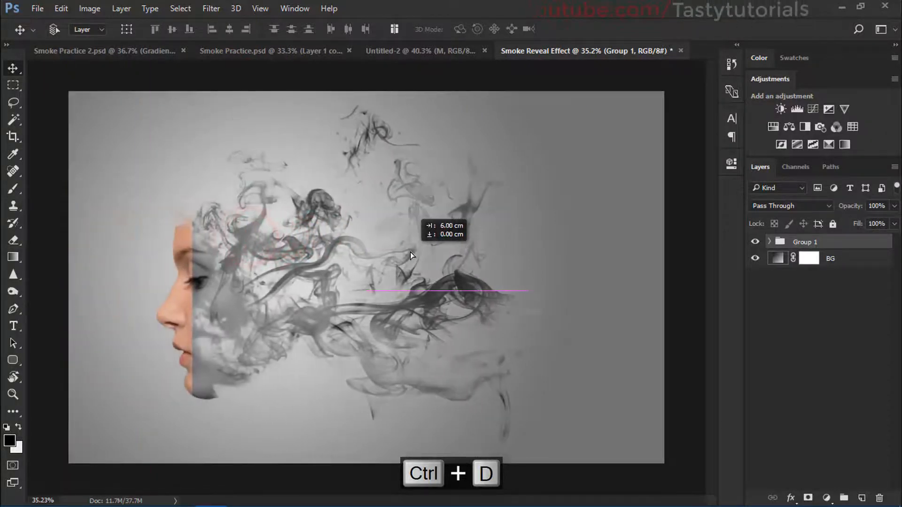
key("ctrl+z")
key("ctrl+alt+z")
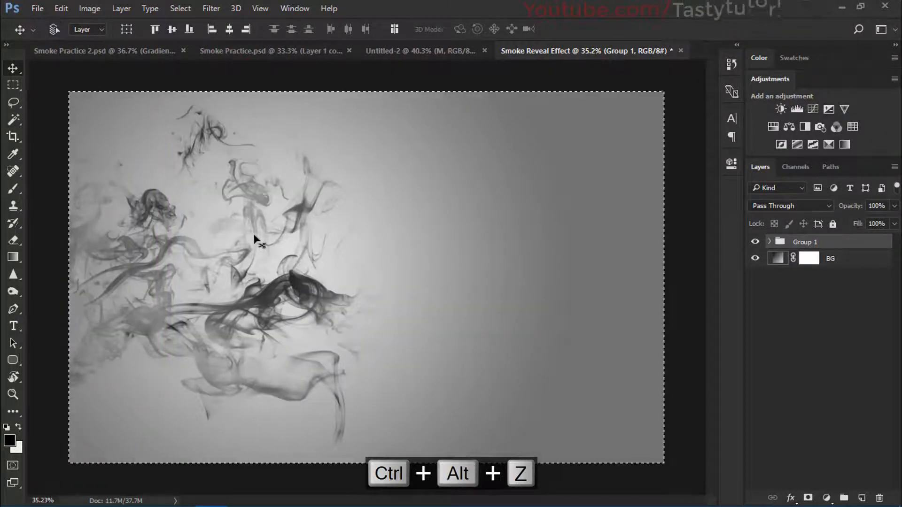
key("ctrl+alt+z")
- Deselect the canvas and move the group slightly to the right so the portrait sits nearer the middle
key("ctrl+d")
left_click_drag(296, 267, 334, 270)
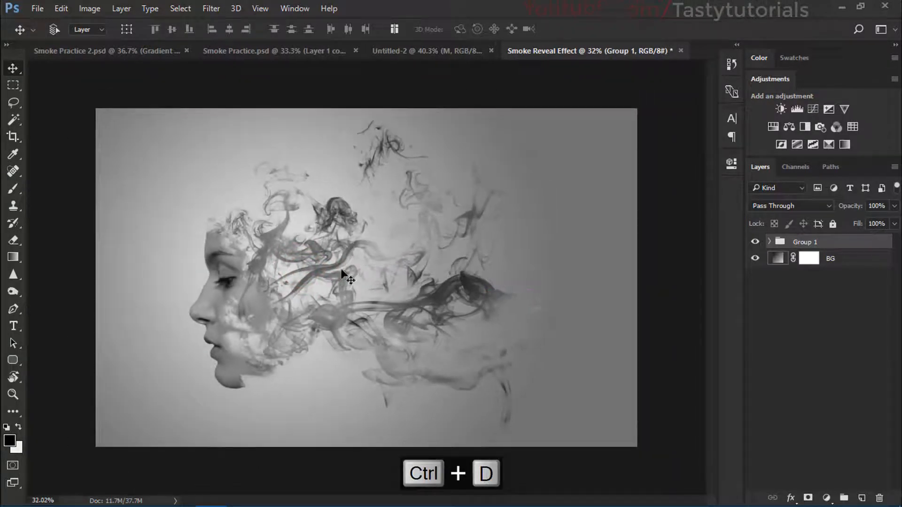
scroll(333, 270, "down", 1)
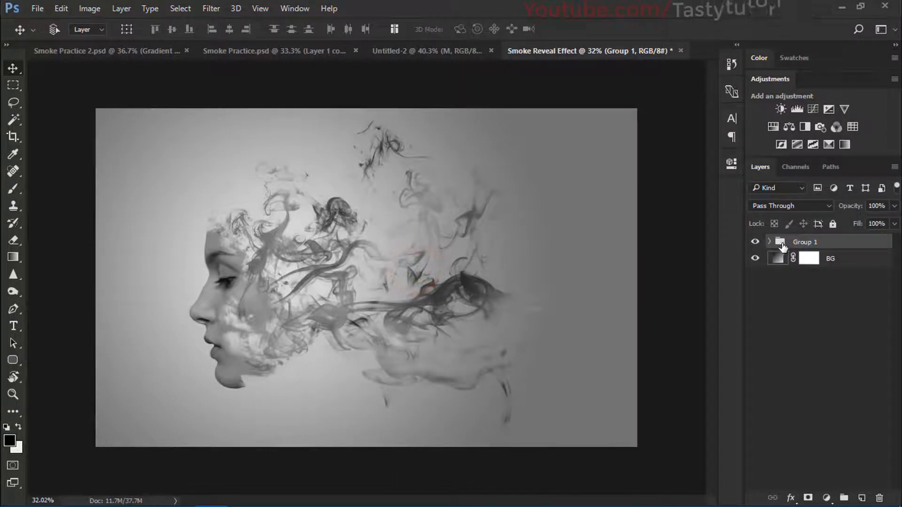
scroll(207, 305, "up", 1)
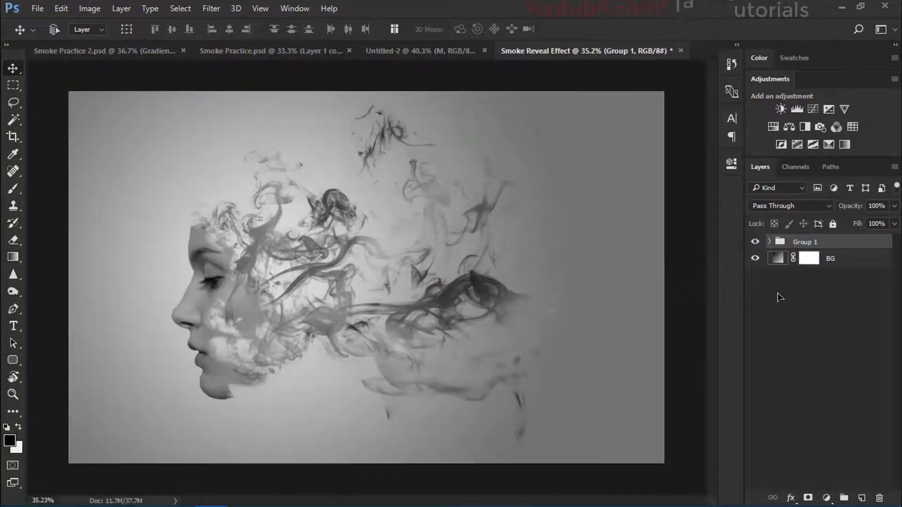
left_click(811, 299)
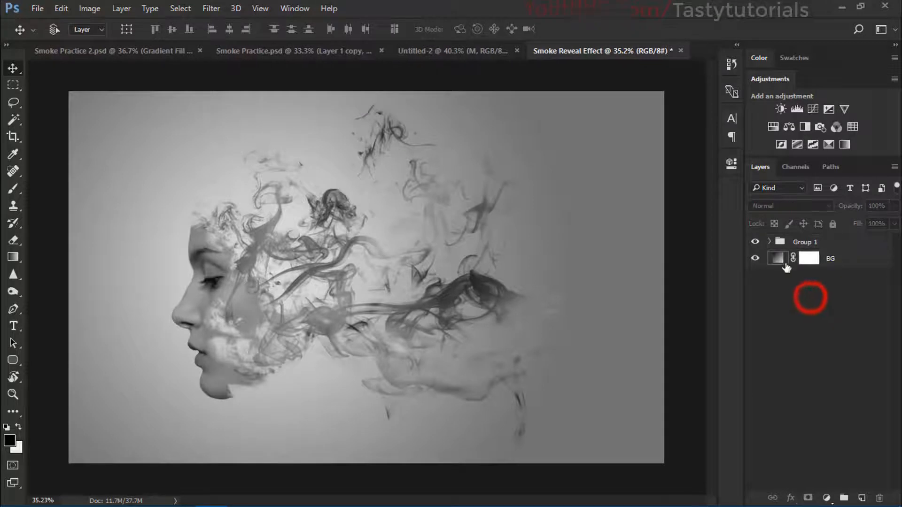
- Expand Group 1 and check the Brightness/Contrast settings clipped to the Lequify layer
left_click(784, 260)
left_click(775, 244)
left_click(769, 242)
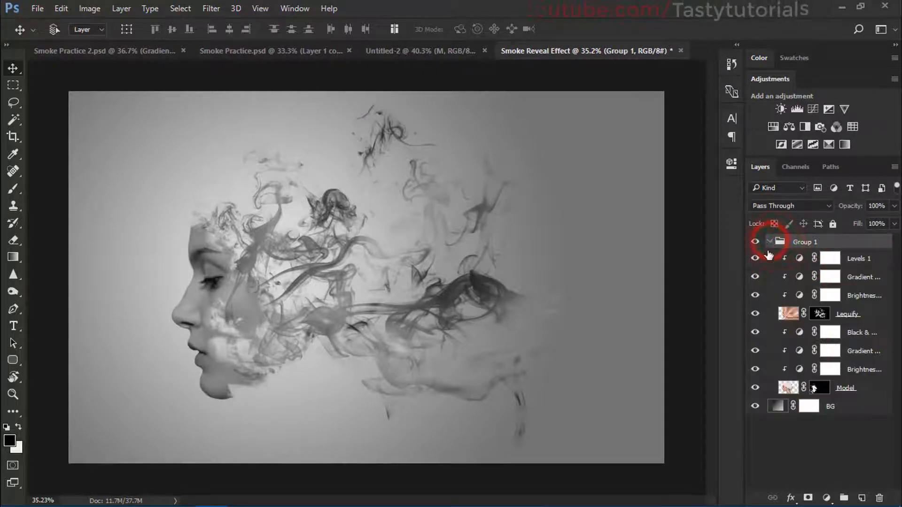
left_click(799, 278)
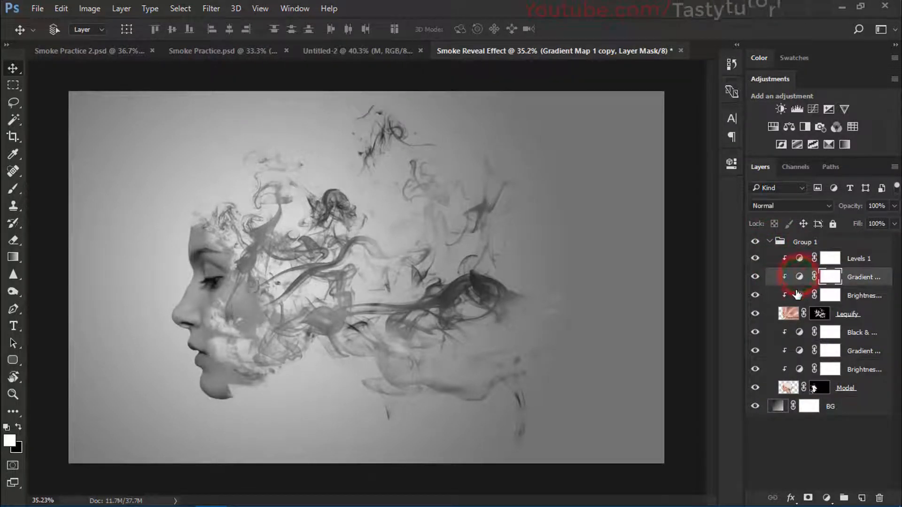
double_click(798, 295)
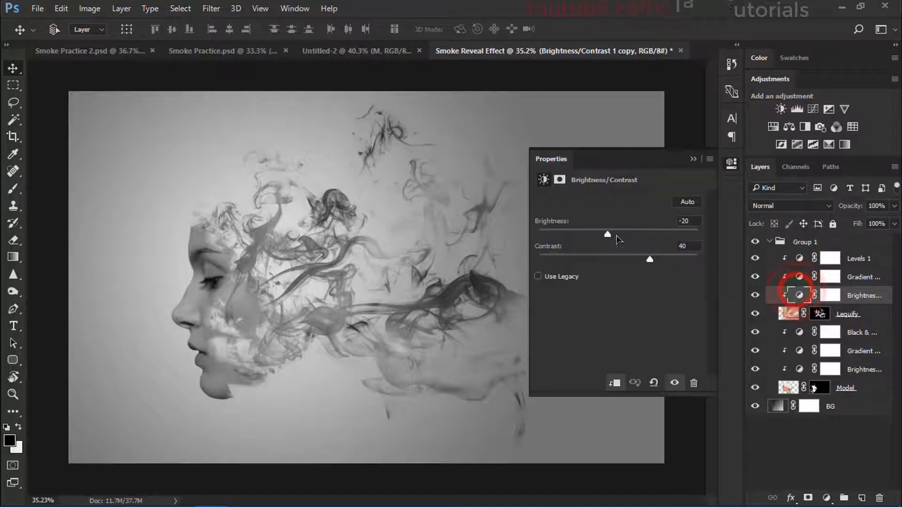
left_click(693, 159)
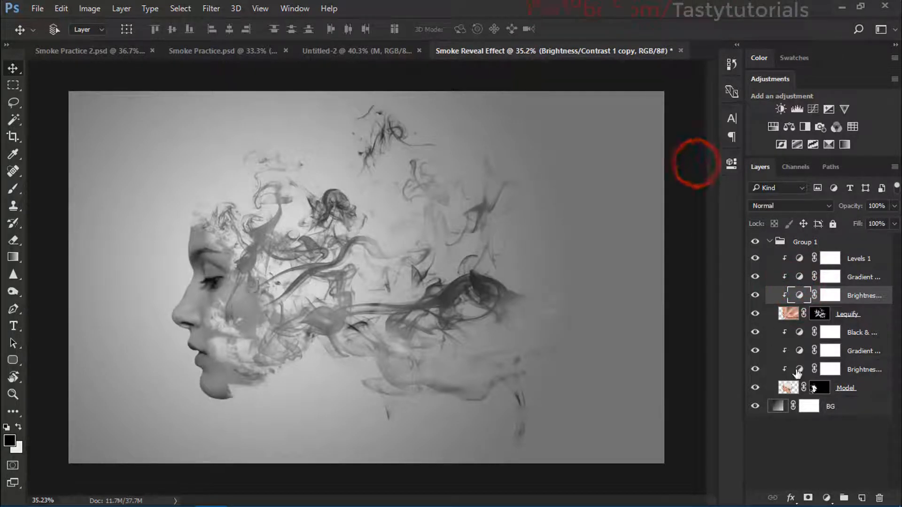
- Set the contrast of the Model's clipped Brightness/Contrast adjustment to 42
double_click(796, 367)
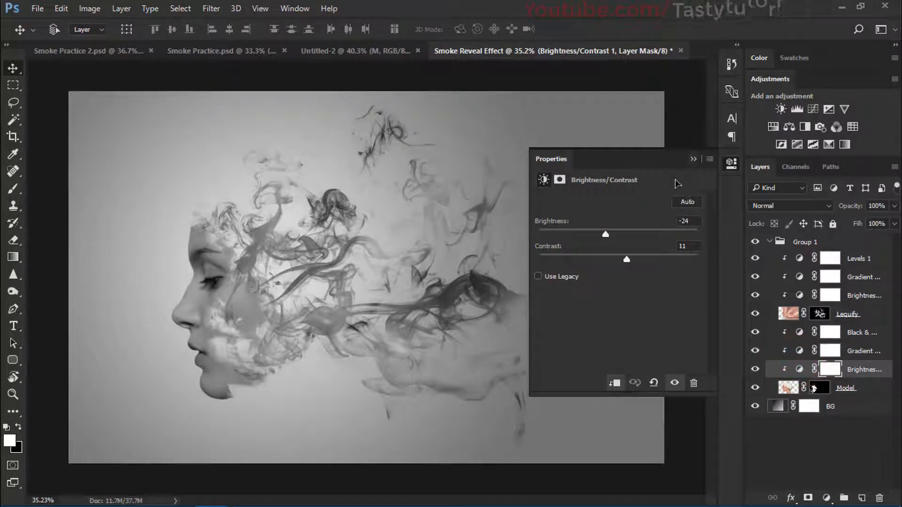
left_click_drag(632, 261, 635, 260)
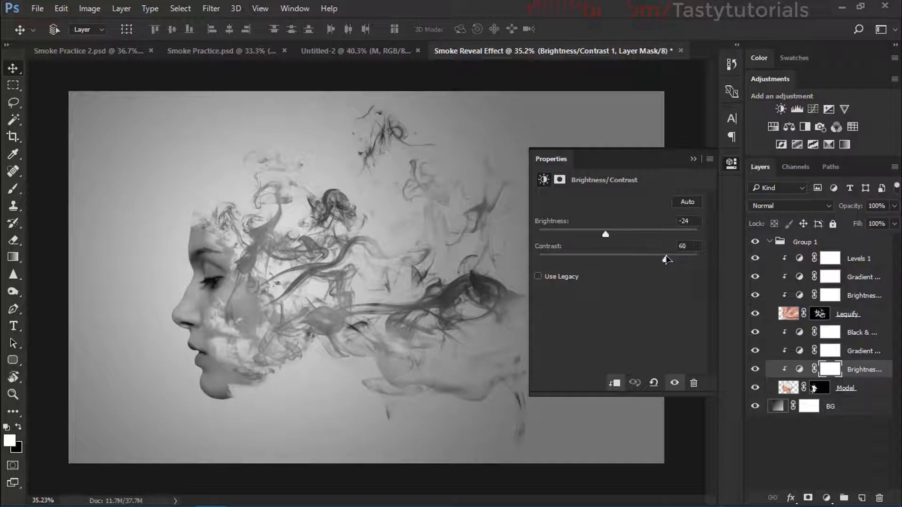
left_click(694, 159)
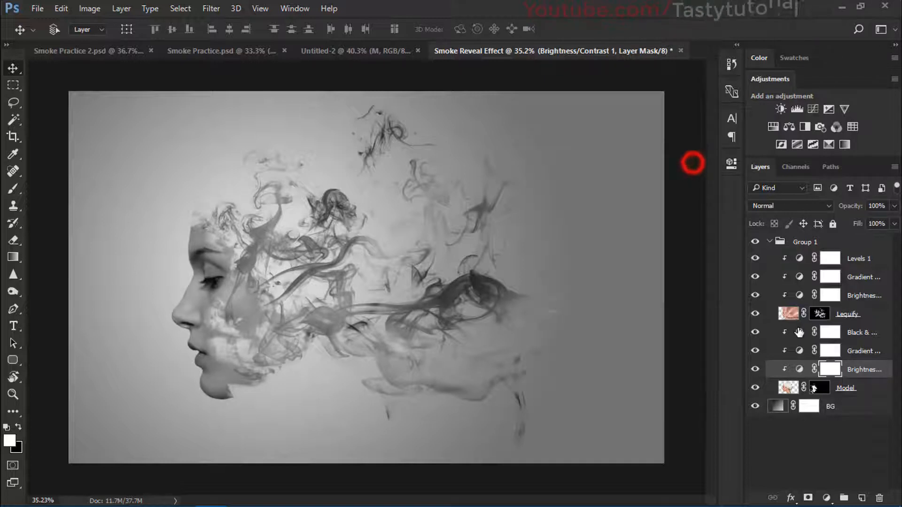
- Reverse the Gradient Map clipped to the Lequify layer to invert the smoke's tones
double_click(799, 294)
left_click(693, 159)
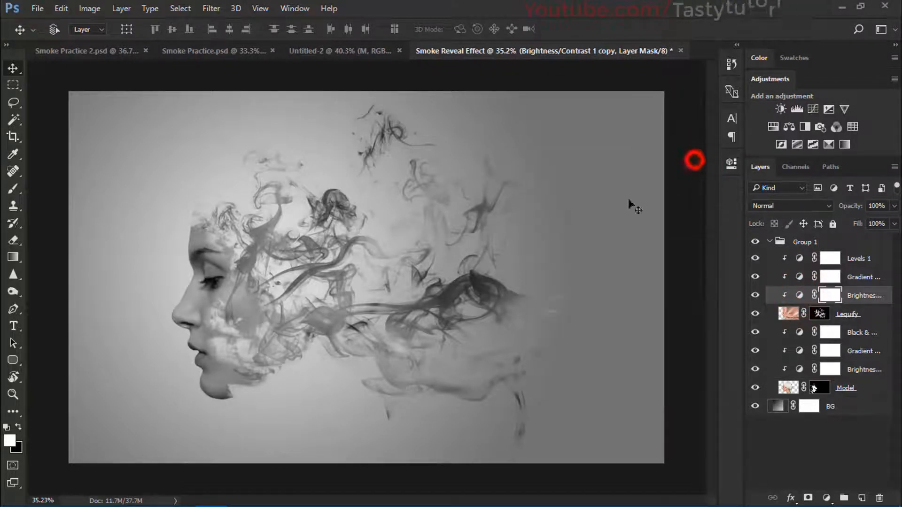
double_click(797, 277)
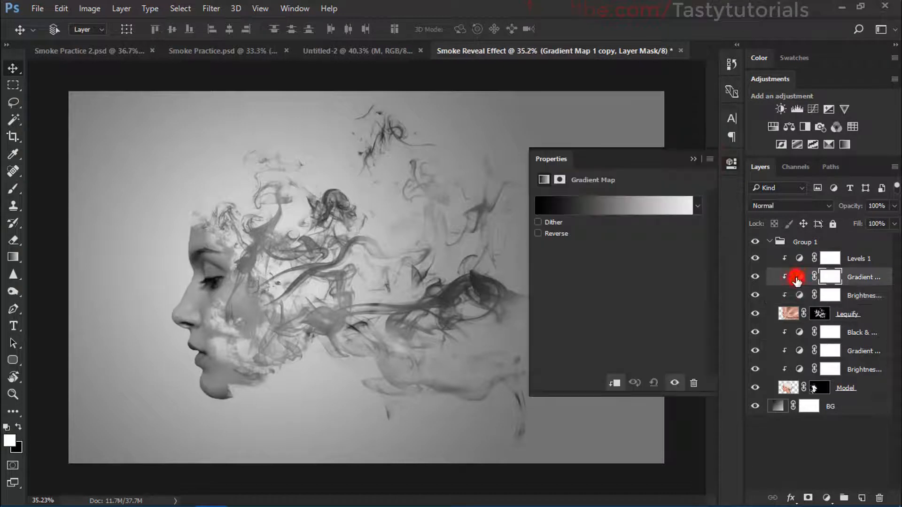
left_click(540, 234)
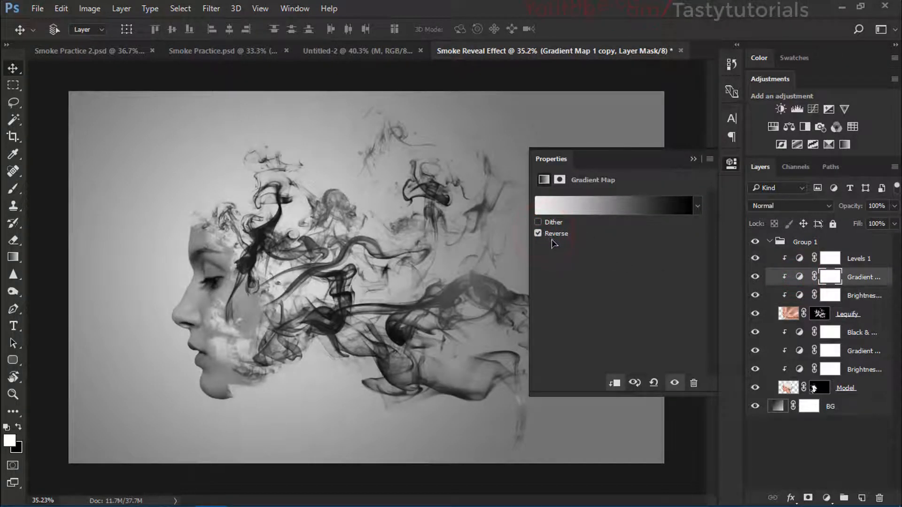
left_click(693, 159)
- Try reversing the Gradient Map clipped to the Model layer, and switch the reversal off again
double_click(798, 351)
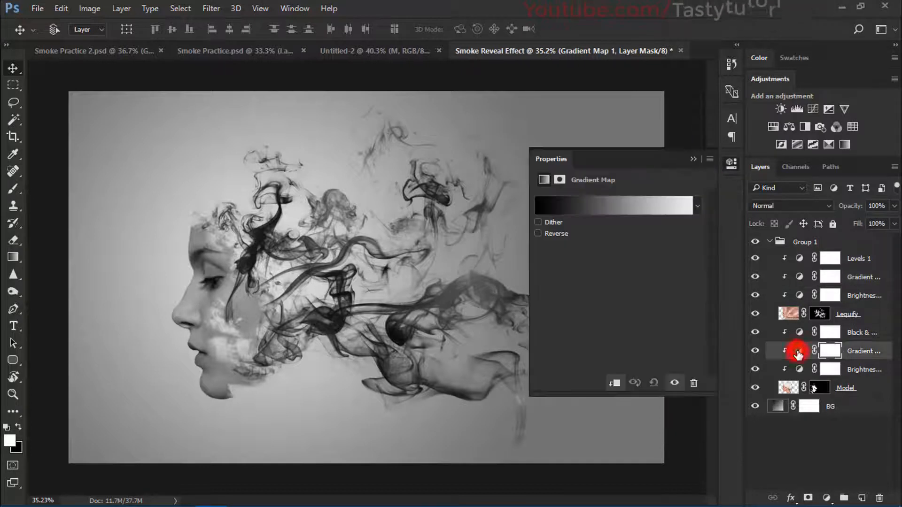
left_click(548, 237)
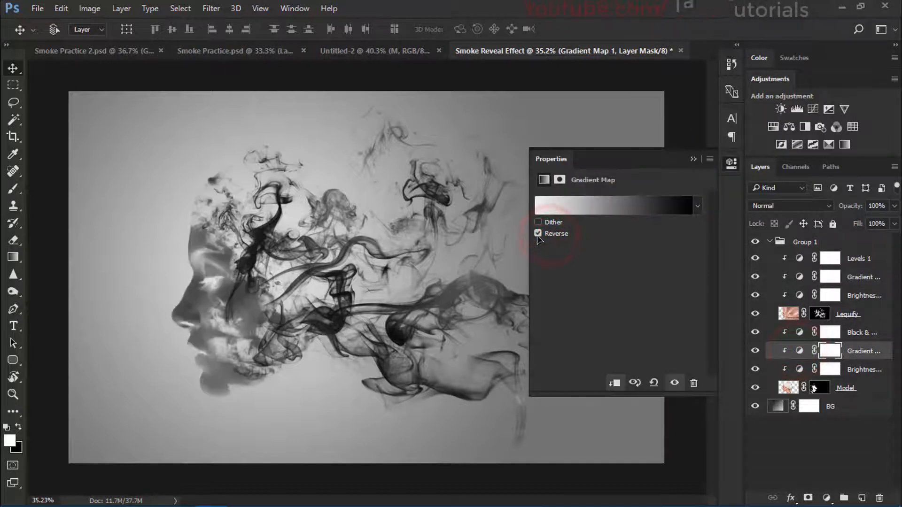
left_click(538, 233)
left_click(693, 159)
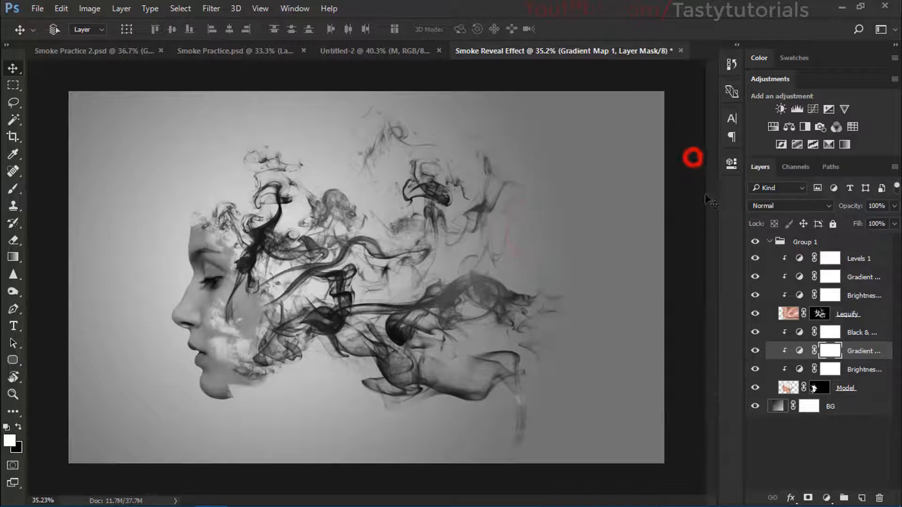
- Compare the smoke with and without the Levels 1 adjustment, and set its midtones to 0.76
left_click(850, 260)
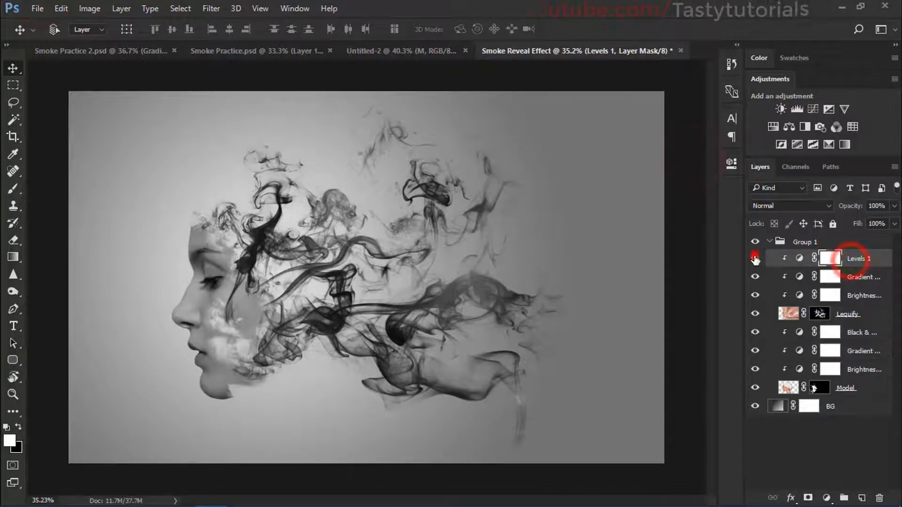
left_click(755, 258)
left_click(755, 258)
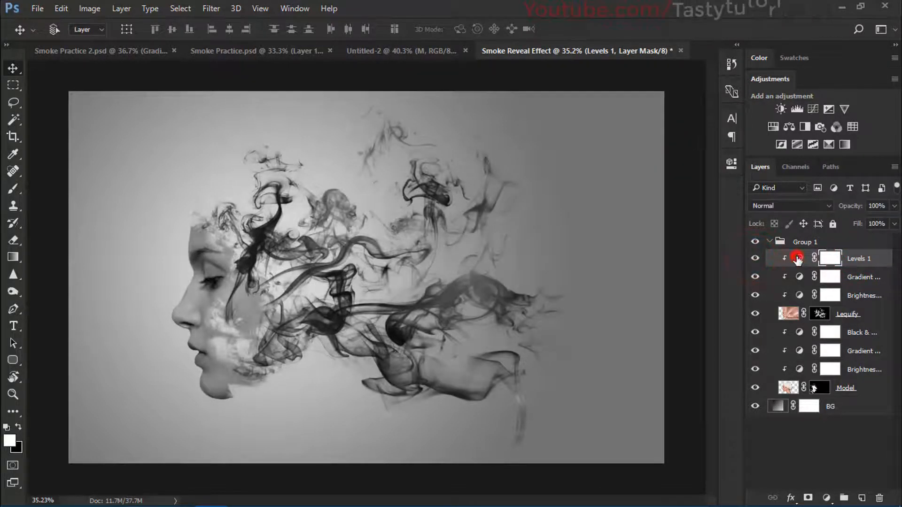
double_click(798, 258)
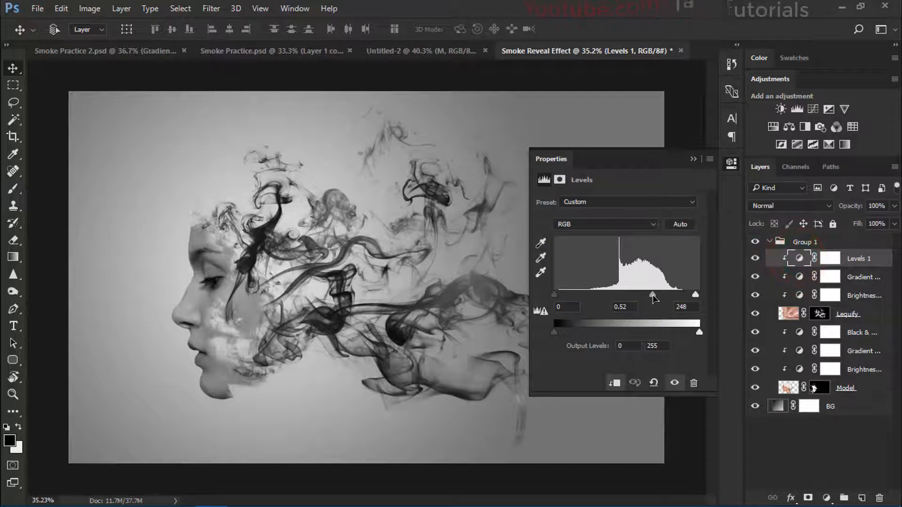
mouse_move(653, 295)
left_mouse_down()
mouse_move(631, 303)
mouse_move(638, 303)
left_mouse_up()
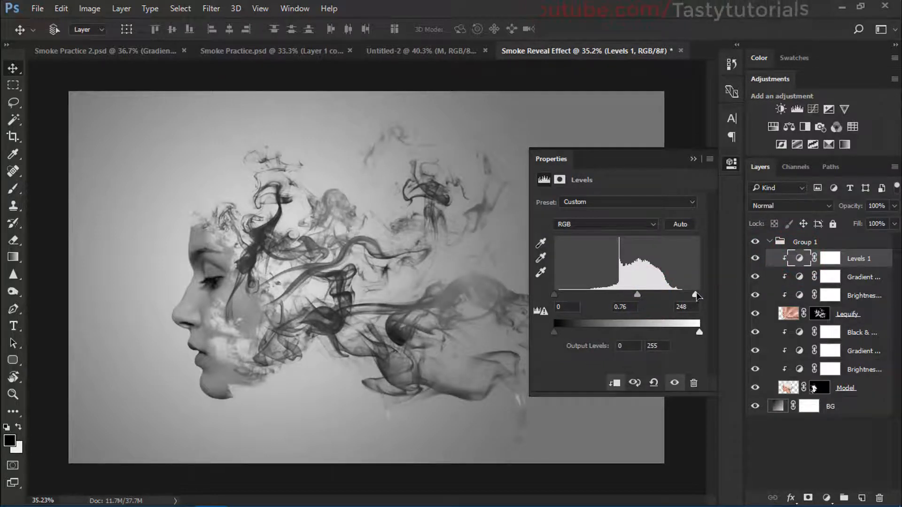
left_click(695, 161)
- Set the contrast of the Model's clipped Brightness/Contrast adjustment to 52
double_click(799, 370)
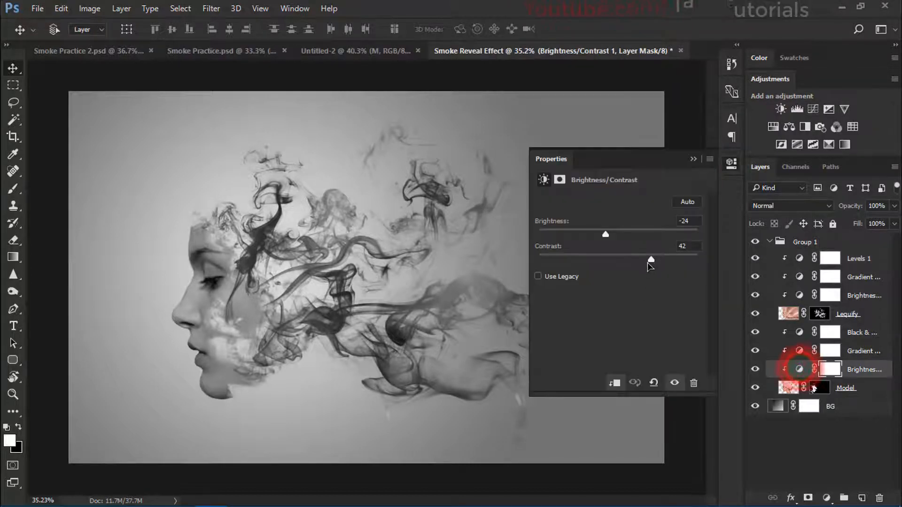
left_click_drag(650, 259, 631, 261)
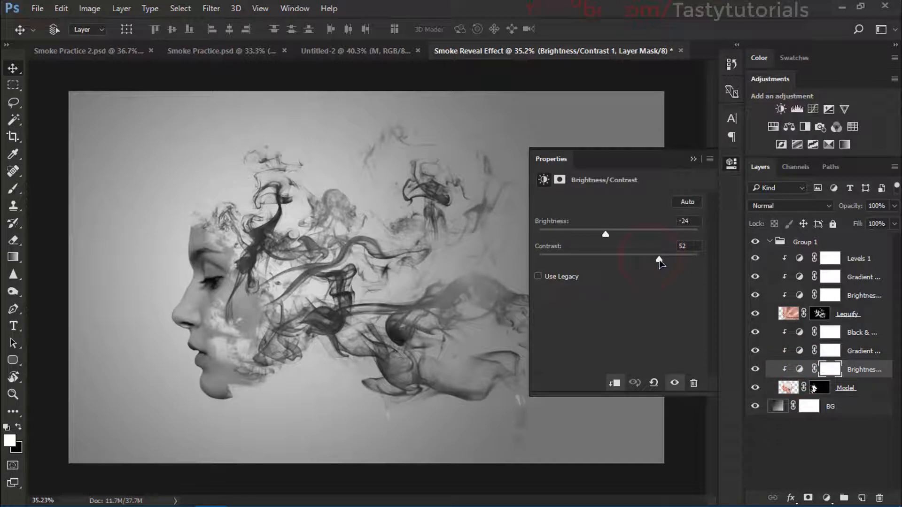
left_click(695, 160)
- Target the Lequify layer's mask and choose a soft round brush at 600 px for painting on it
scroll(182, 322, "up", 3)
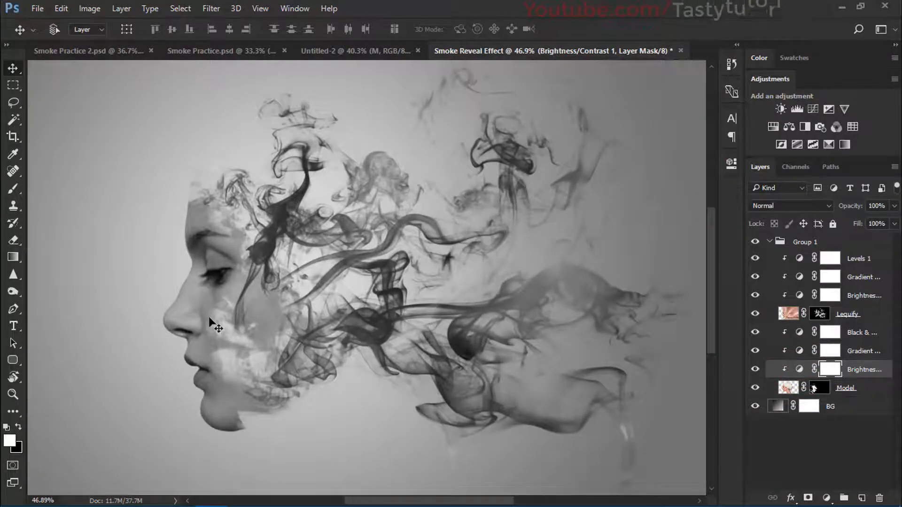
scroll(176, 322, "up", 1)
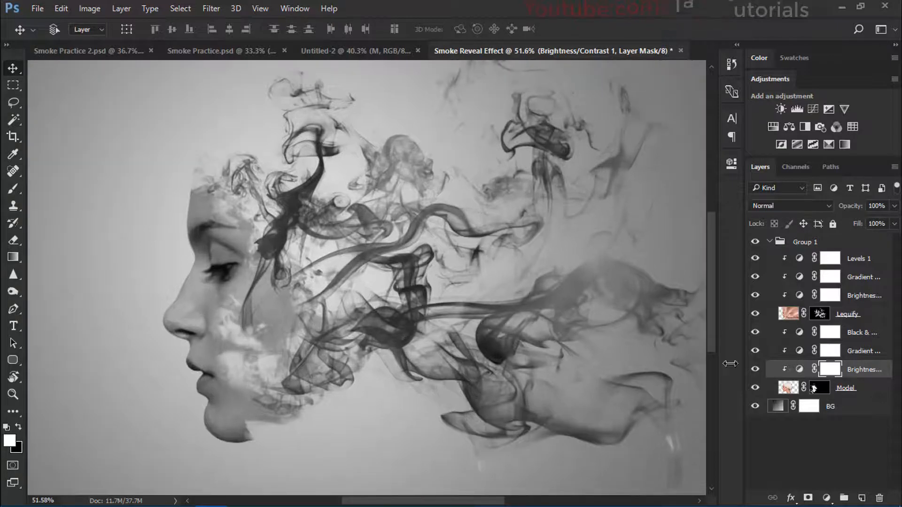
left_click(816, 313)
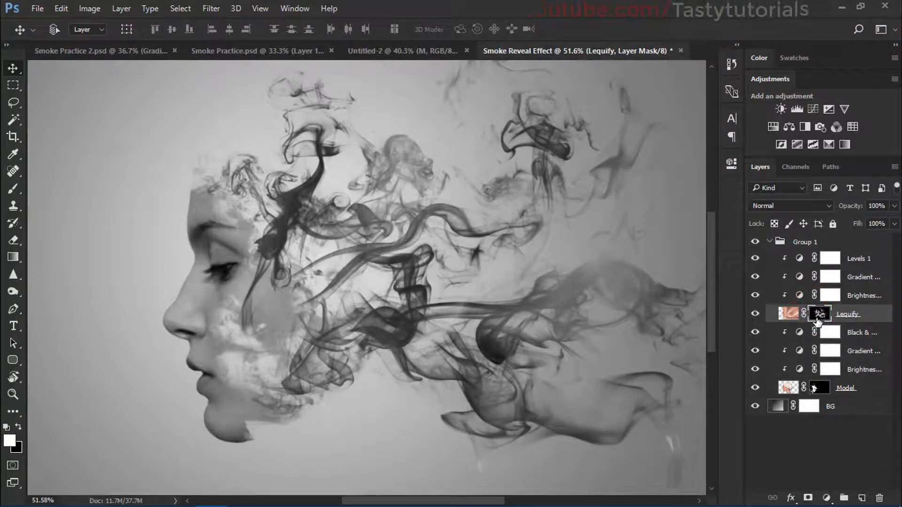
key("b")
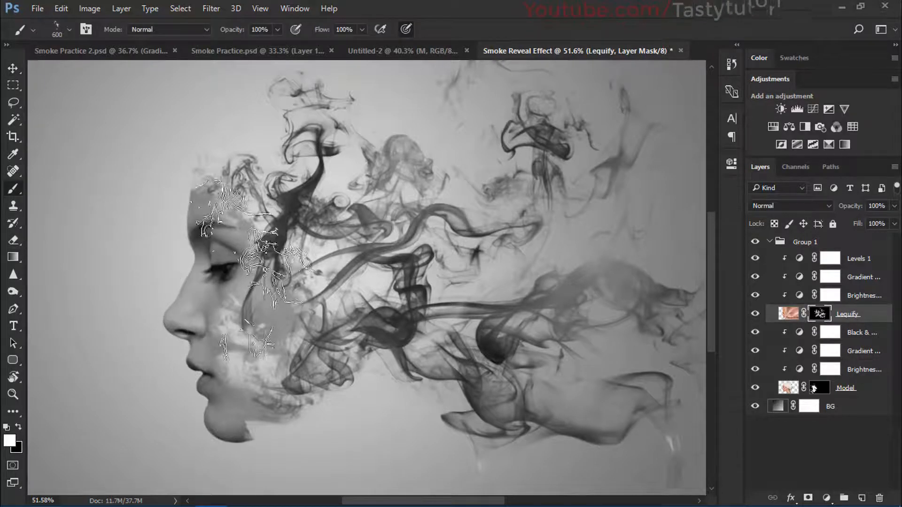
right_click(277, 270)
scroll(507, 465, "up", 10)
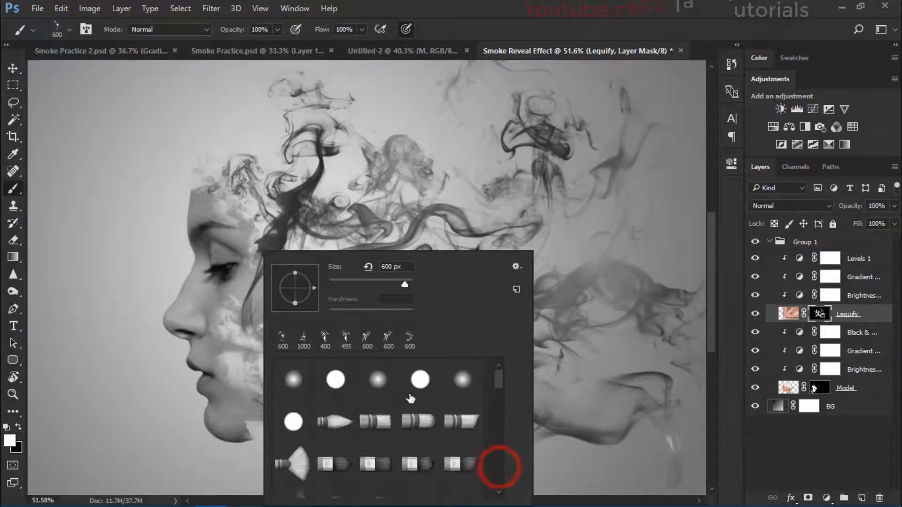
double_click(374, 379)
- Try painting over the face on the Lequify mask, first with white and again with black, to fade the smoke there
left_click_drag(174, 287, 187, 319)
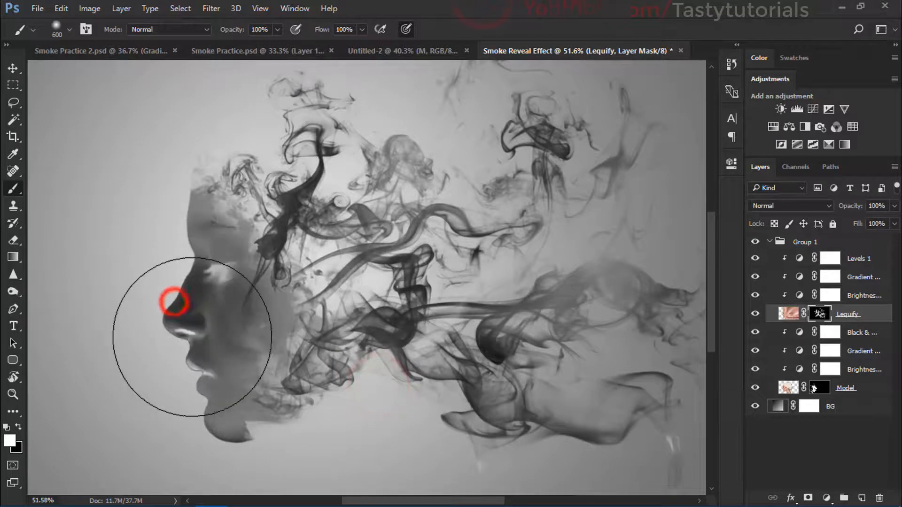
key("ctrl+alt+z")
key("x")
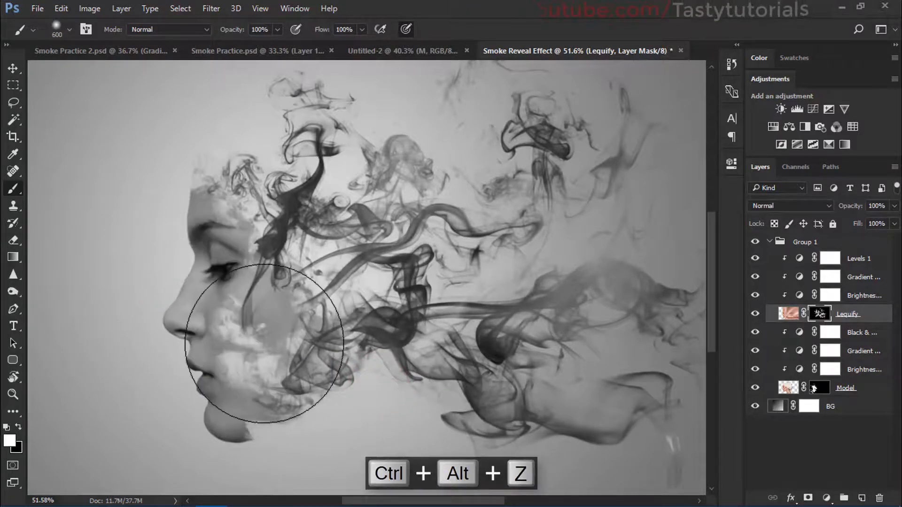
mouse_move(198, 311)
left_mouse_down()
mouse_move(173, 334)
mouse_move(188, 342)
mouse_move(198, 373)
mouse_move(186, 358)
left_mouse_up()
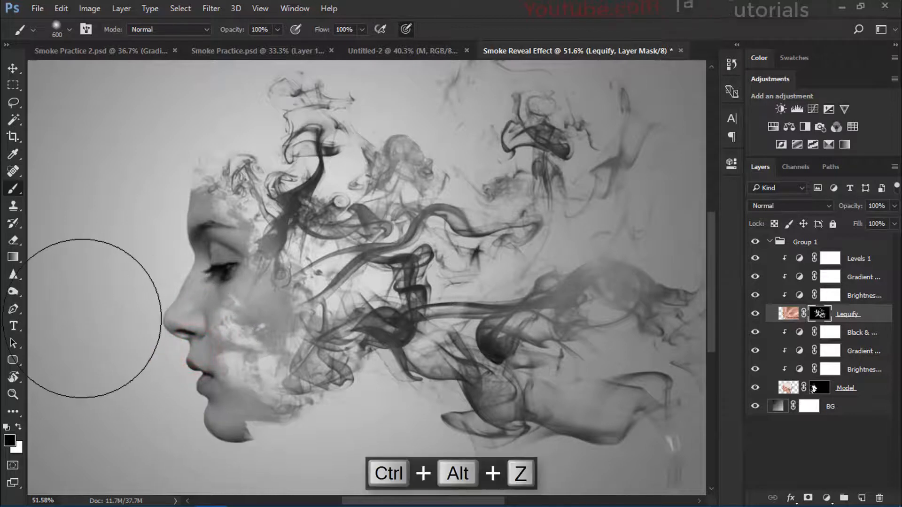
key("ctrl+alt+z")
left_click(191, 437)
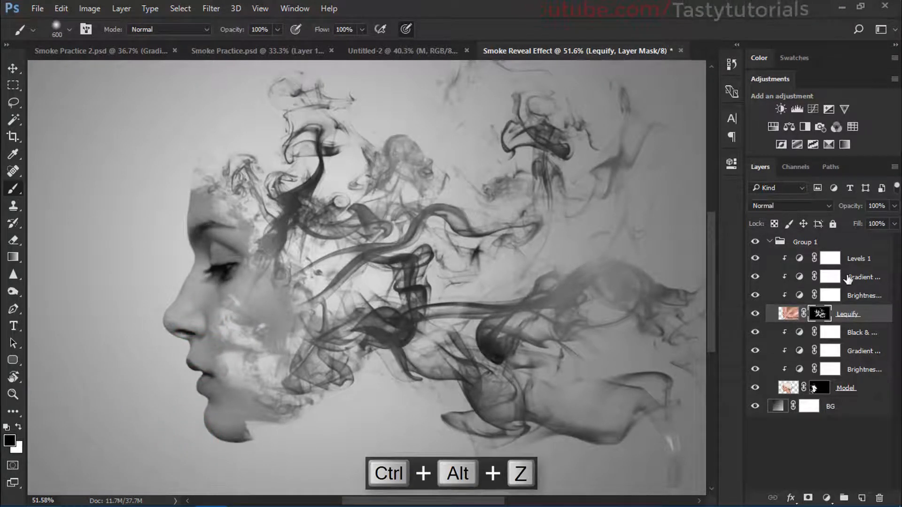
- Try lightening the dark stop of the Gradient Map clipped to the Lequify layer with greys sampled from its gradient
left_click(848, 278)
double_click(799, 277)
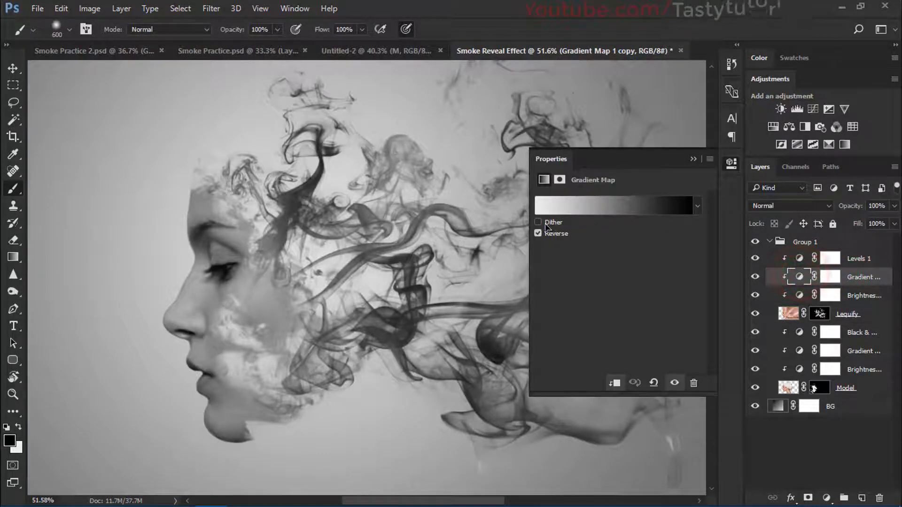
left_click(539, 223)
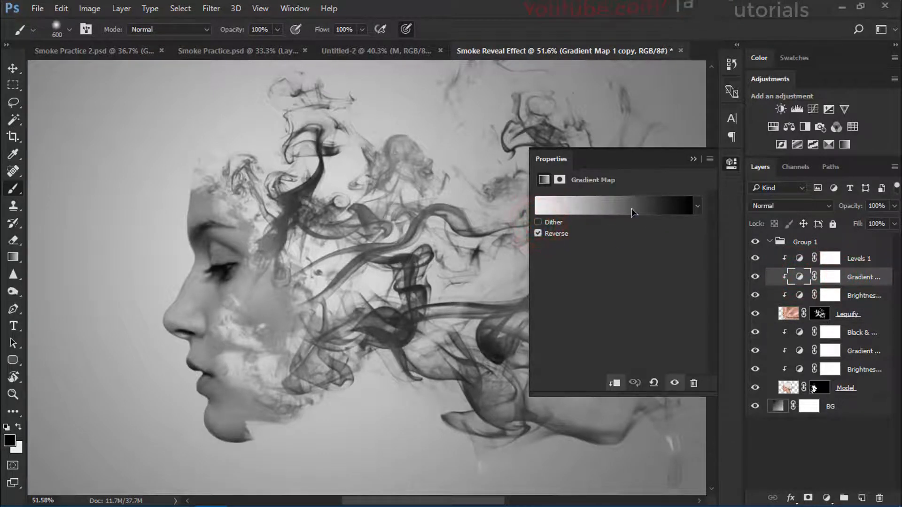
left_click(613, 207)
left_click(538, 251)
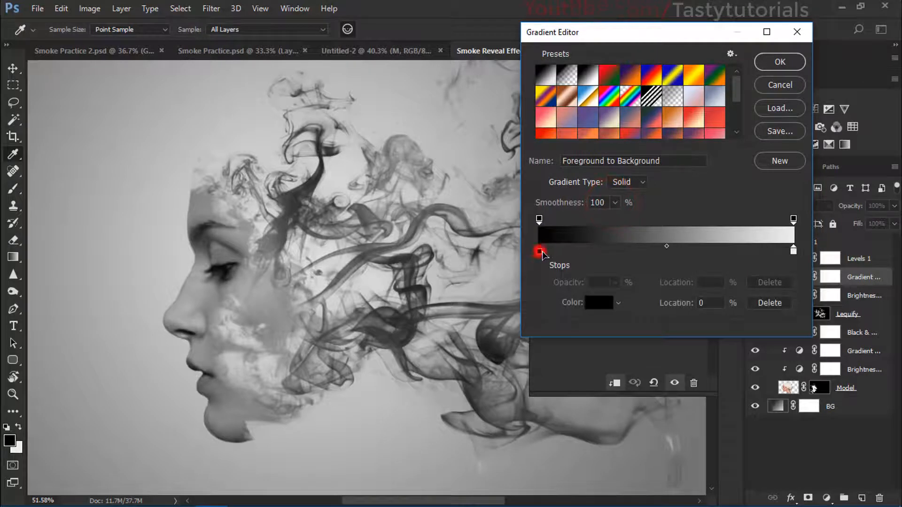
left_click(581, 234)
left_click(585, 235)
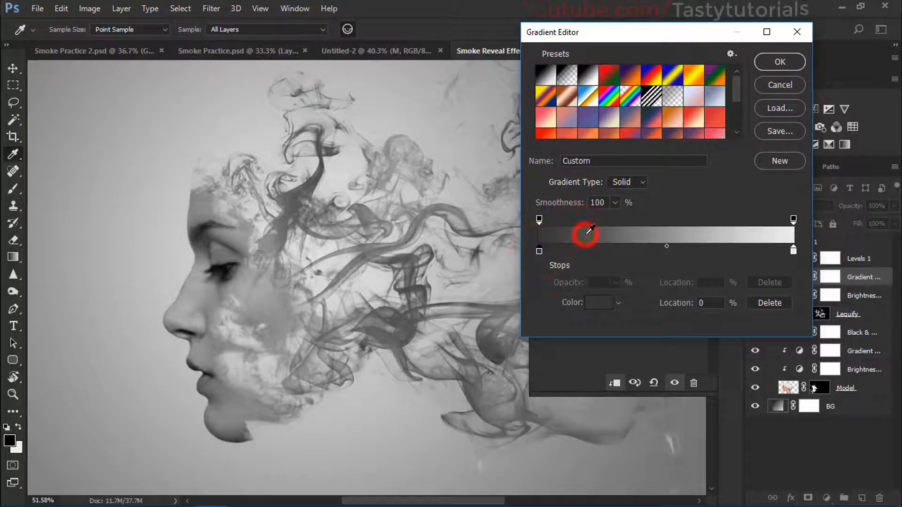
left_click(576, 234)
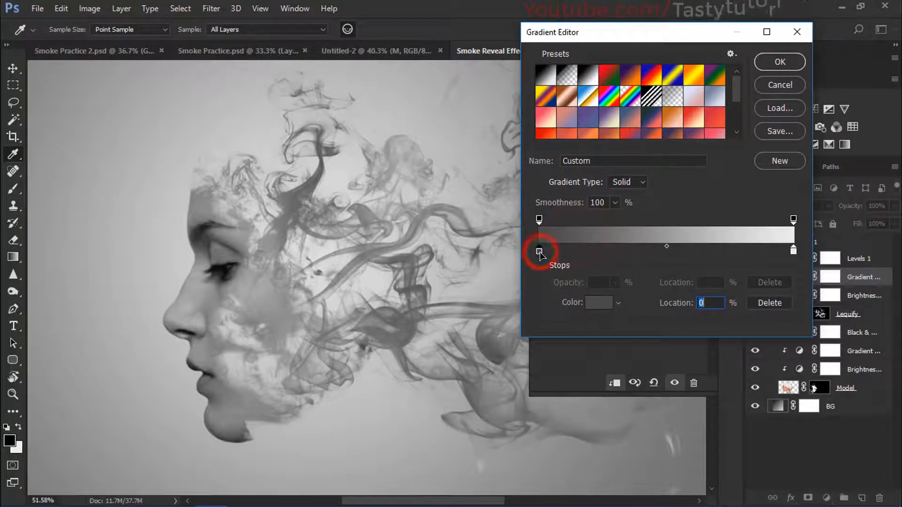
- Try colour 111111 for the smoke Gradient Map's dark stop, then undo the gradient change and the earlier mask painting
double_click(540, 252)
left_click(416, 283)
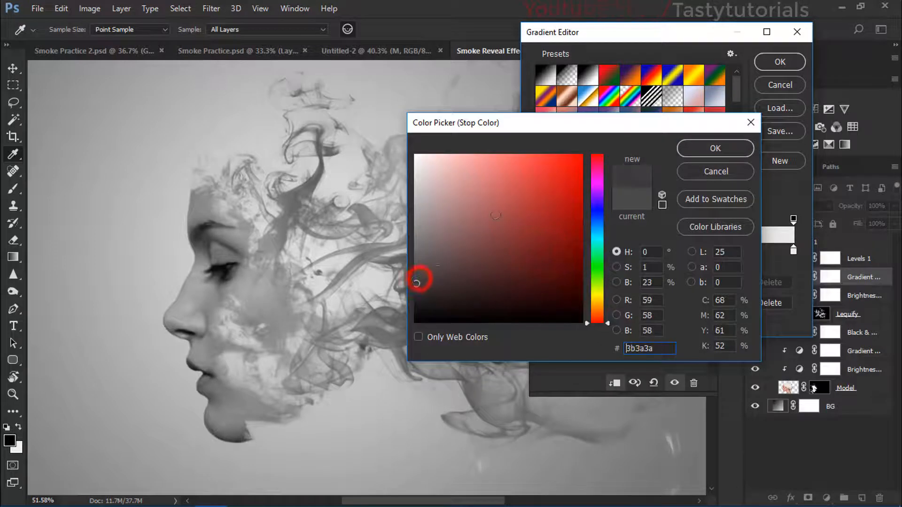
left_click(697, 156)
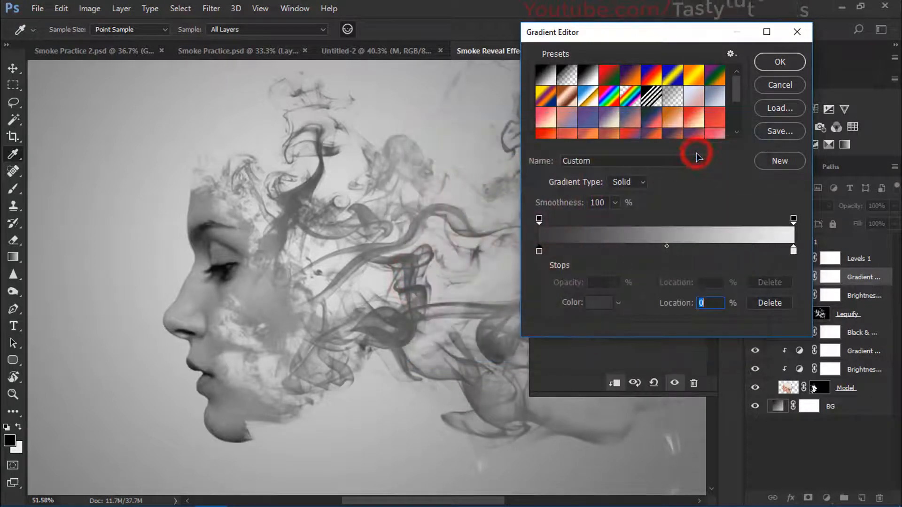
double_click(540, 252)
left_click(538, 253)
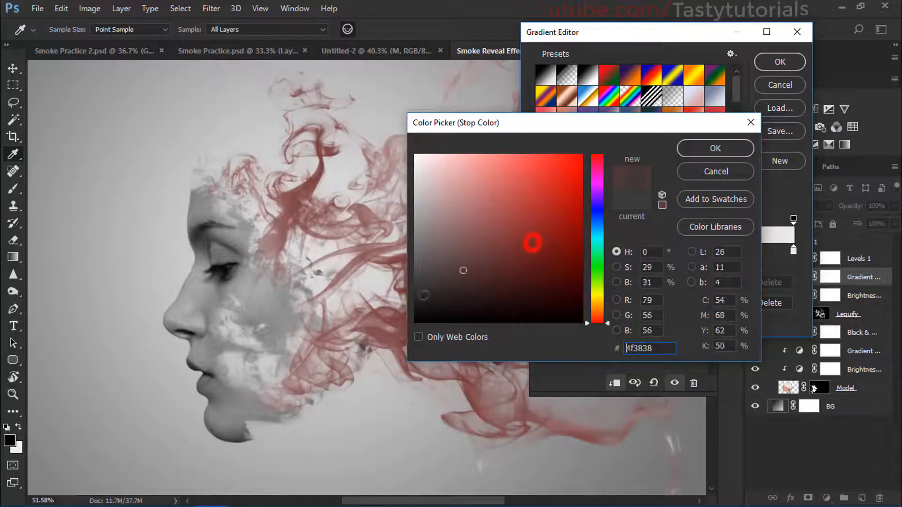
left_click(415, 306)
mouse_move(414, 308)
left_mouse_down()
mouse_move(414, 323)
mouse_move(415, 311)
left_mouse_up()
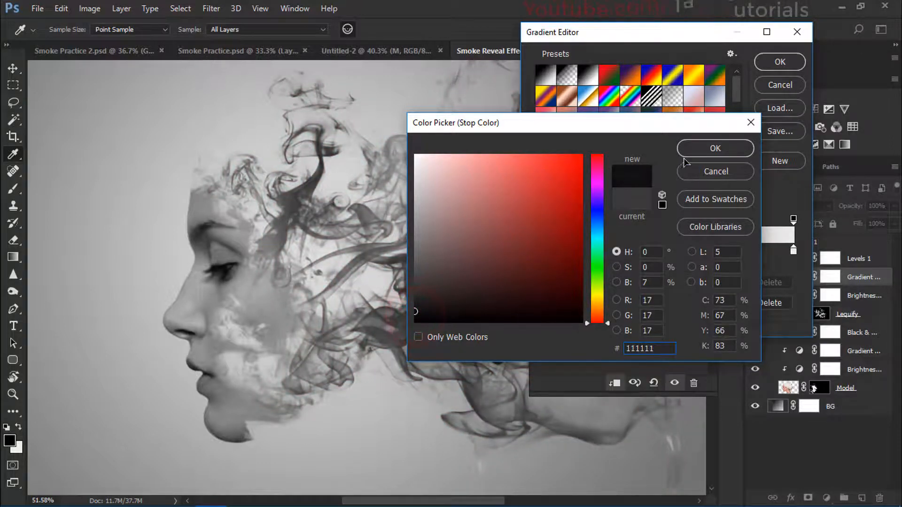
left_click(715, 149)
left_click(777, 65)
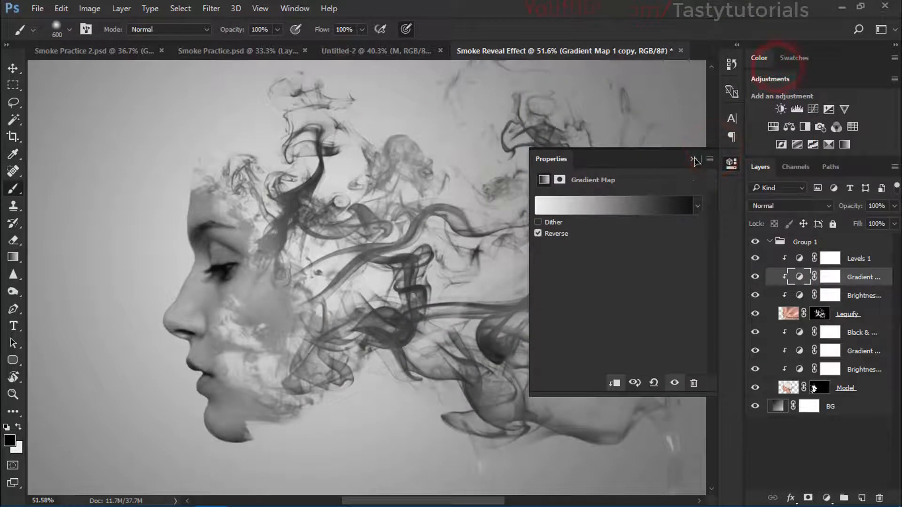
left_click(694, 156)
key("ctrl+alt+z")
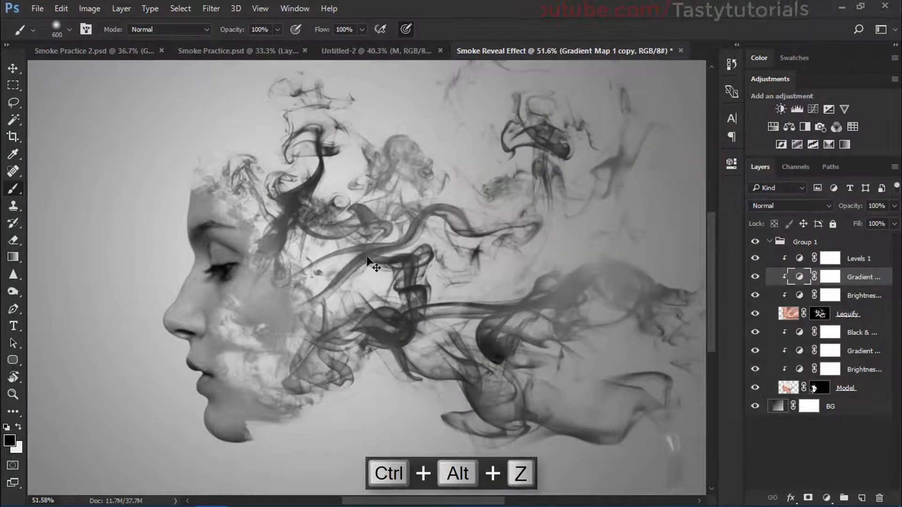
key("ctrl+alt+z")
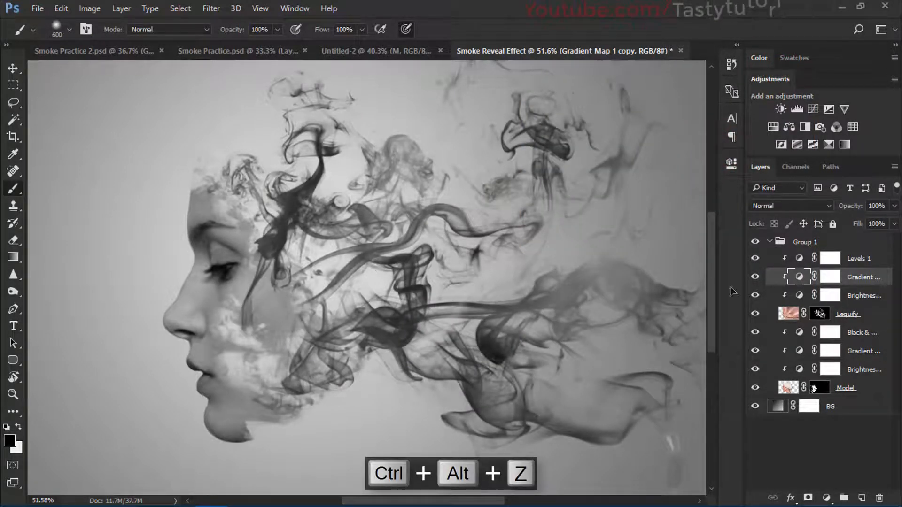
- Change the dark stop of the Lequify layer's Gradient Map to a slightly lighter near-black sampled from the gradient, and apply it
left_click(800, 278)
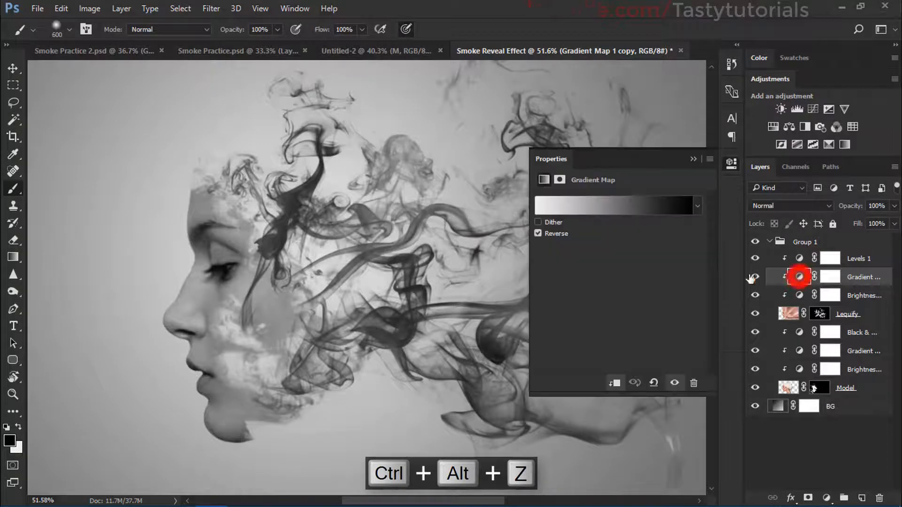
left_click(654, 211)
left_click(539, 252)
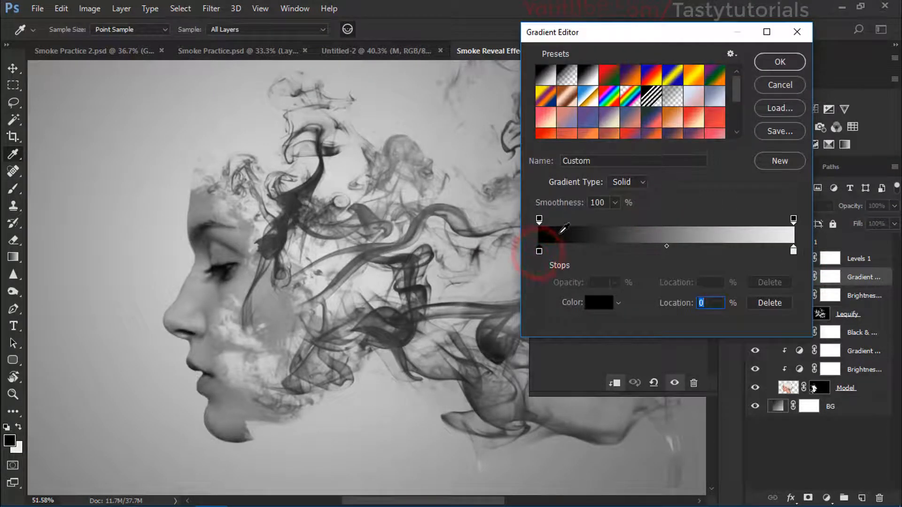
left_click(559, 233)
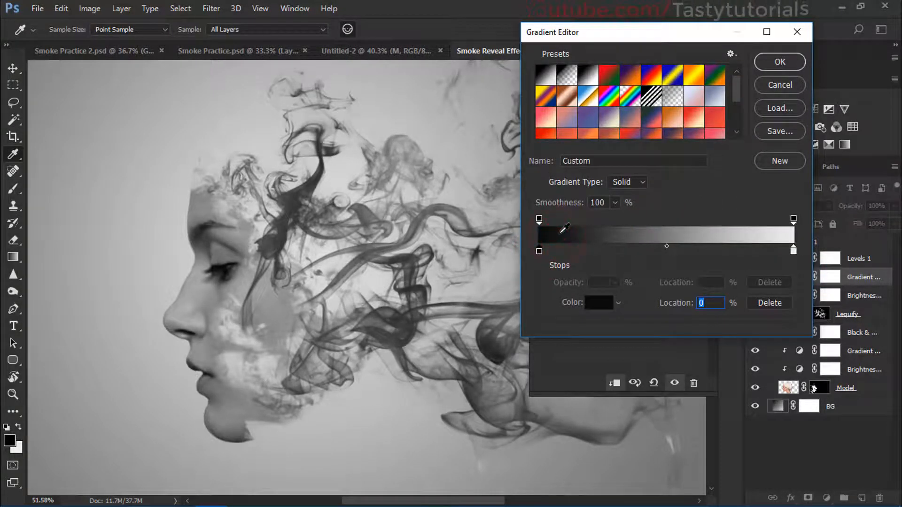
left_click(560, 233)
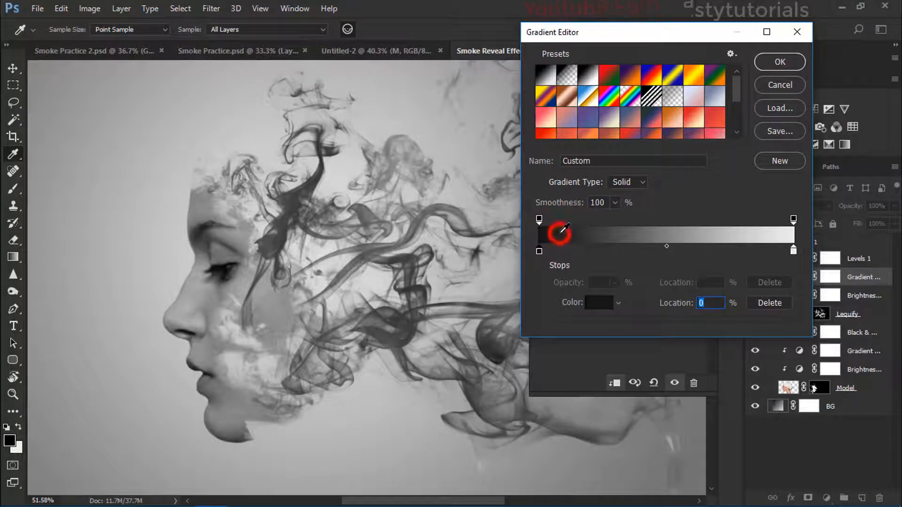
left_click(784, 70)
left_click(695, 159)
- Deselect all layers and add the text "Smoke Reveal" near the lower edge of the image
scroll(348, 280, "down", 1)
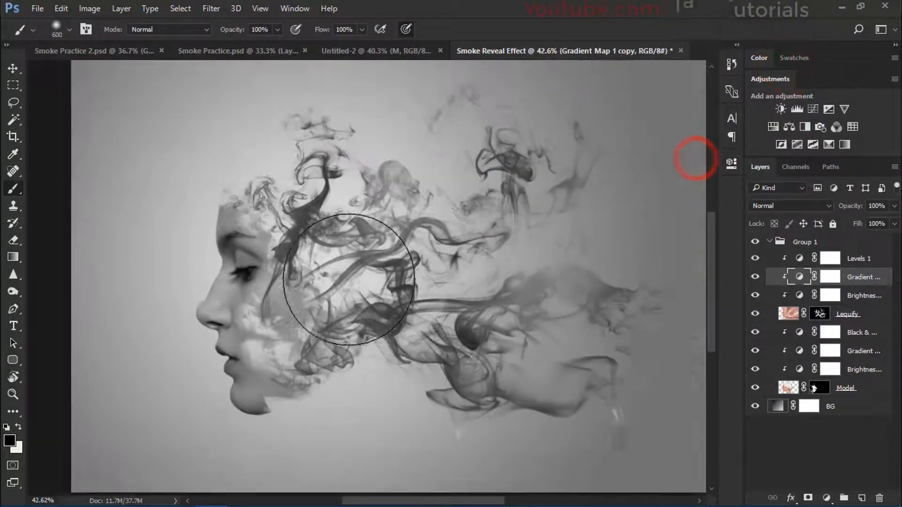
scroll(349, 279, "down", 1)
scroll(293, 318, "down", 1)
scroll(109, 334, "up", 2)
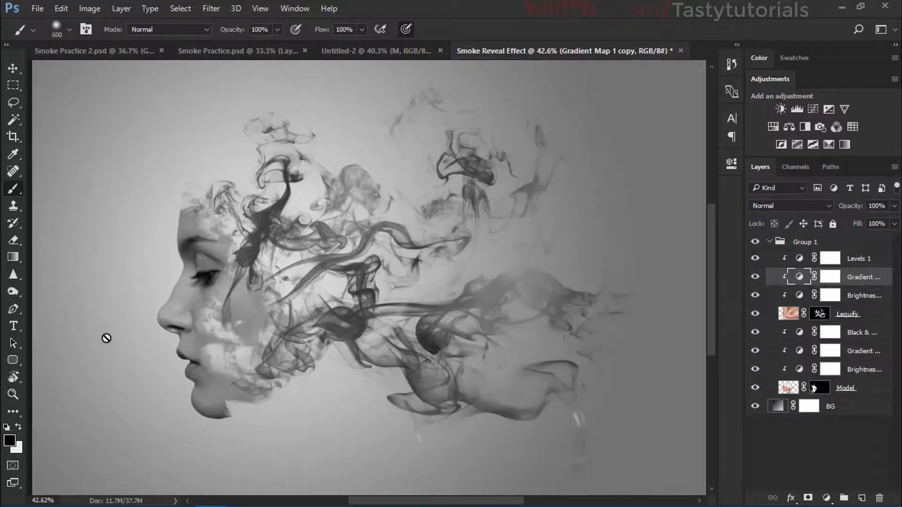
scroll(235, 325, "down", 1)
key("t")
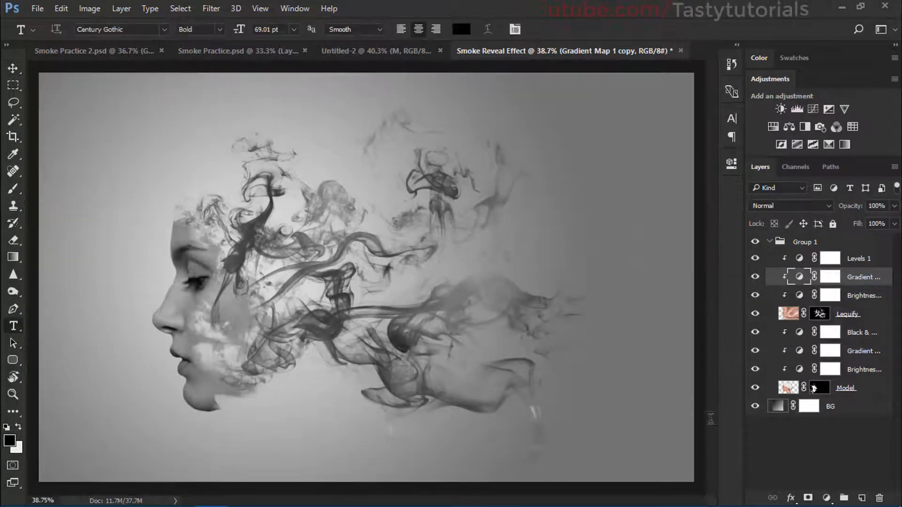
left_click(780, 437)
left_click(309, 432)
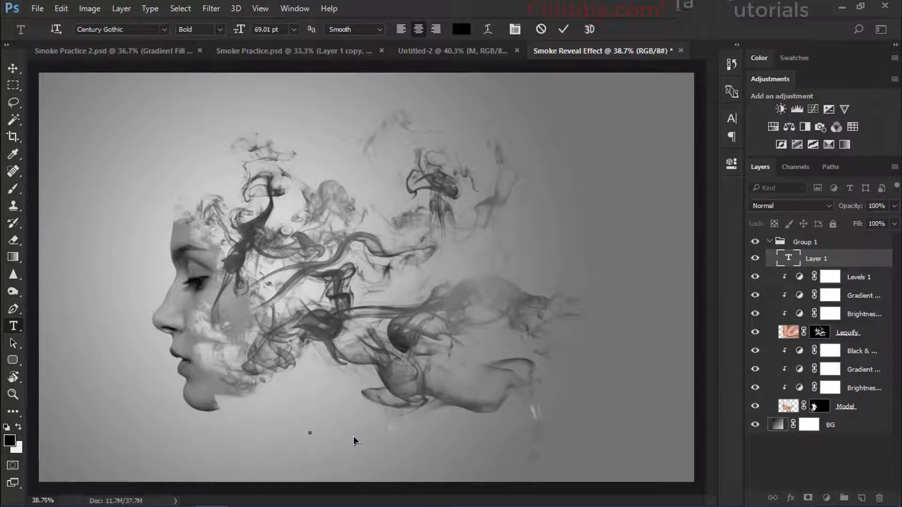
type("Smoke Revea")
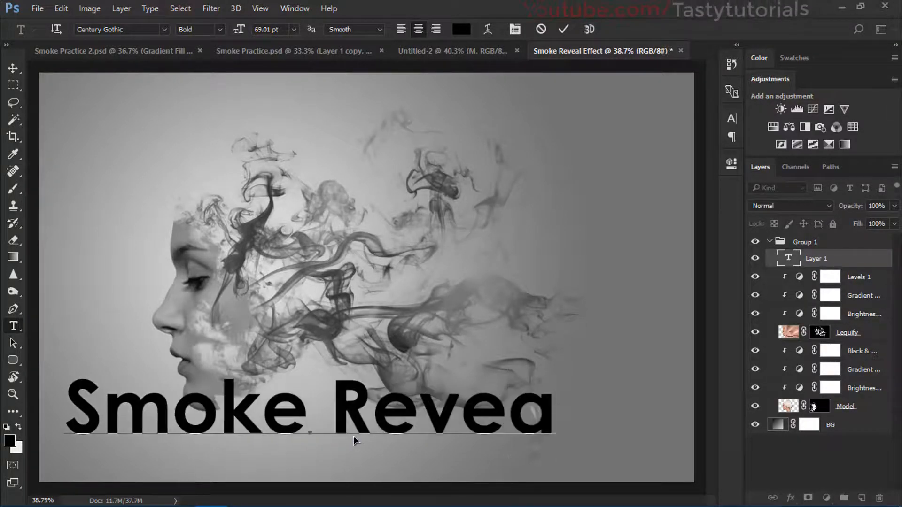
type("l")
- Reduce the font size of the whole "Smoke Reveal" text to 41.01 pt
scroll(354, 436, "down", 1)
key("ctrl+a")
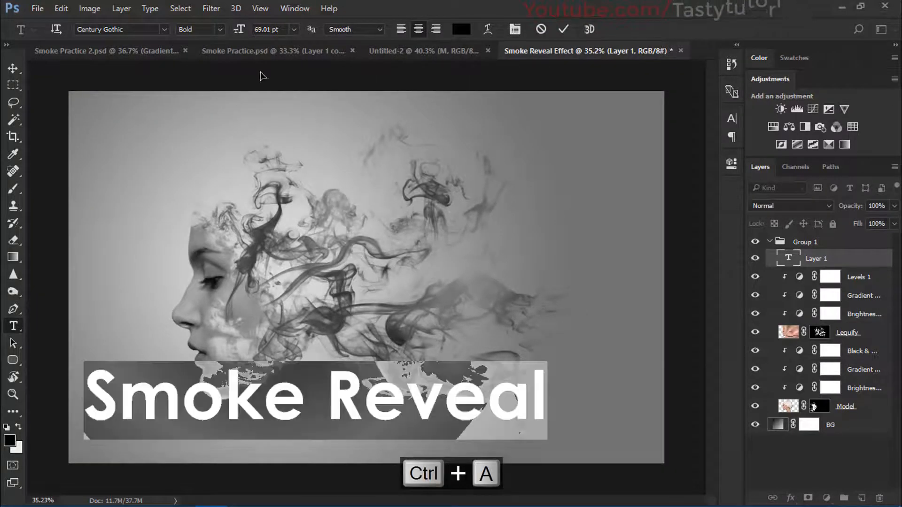
mouse_move(235, 39)
left_mouse_down()
mouse_move(212, 36)
mouse_move(238, 47)
left_mouse_up()
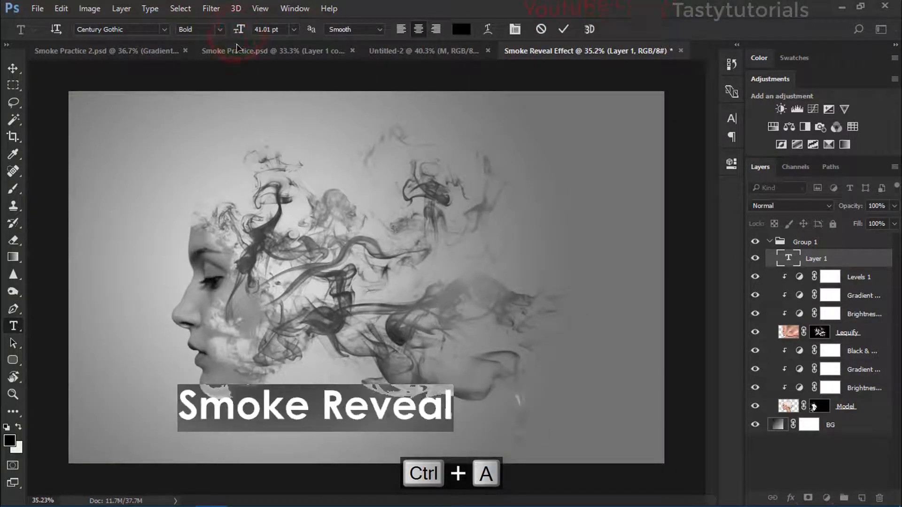
- Commit the "Smoke Reveal" text and move it to the horizontal centre of the canvas, just beneath the smoke portrait
left_click(12, 68)
left_click_drag(336, 391, 394, 399)
key("ctrl+plus")
left_click_drag(386, 430, 387, 445)
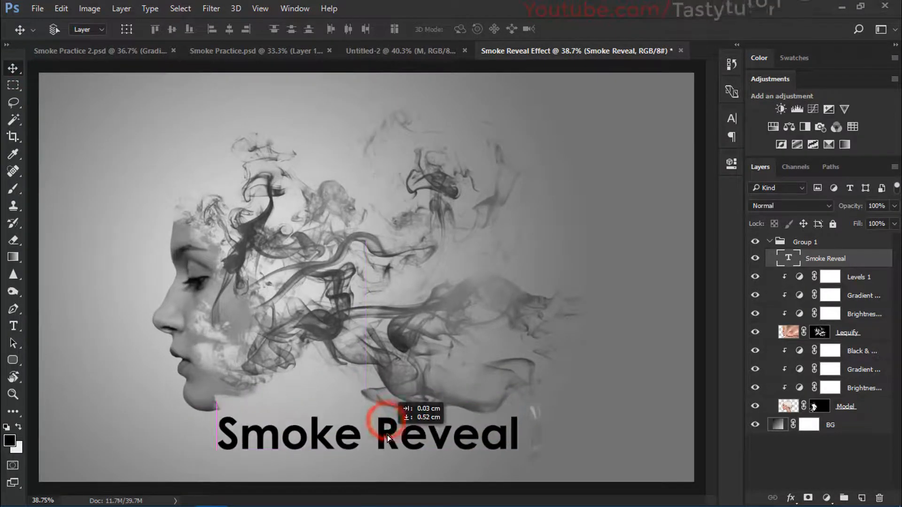
- Add a layer mask to the "Smoke Reveal" text and choose the 2439 smoke brush, rotating its tip for painting
left_click(806, 498)
key("b")
right_click(345, 250)
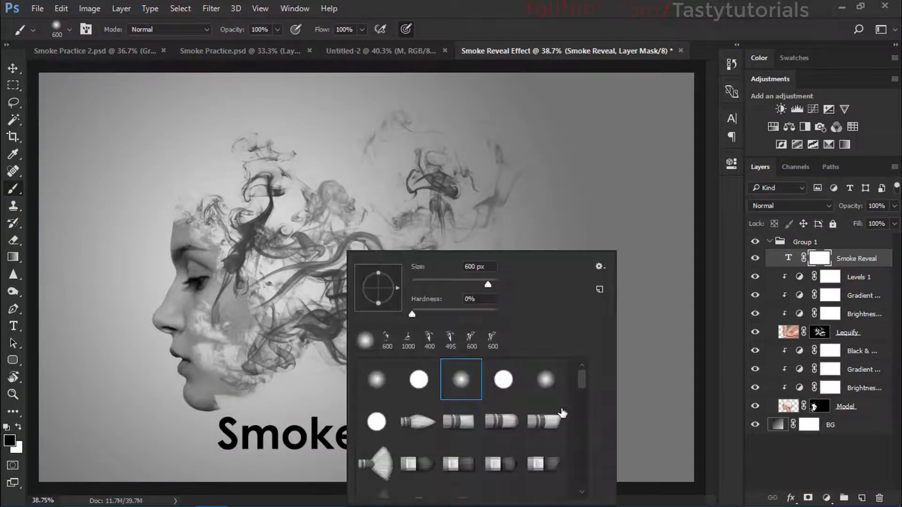
left_click_drag(580, 385, 572, 493)
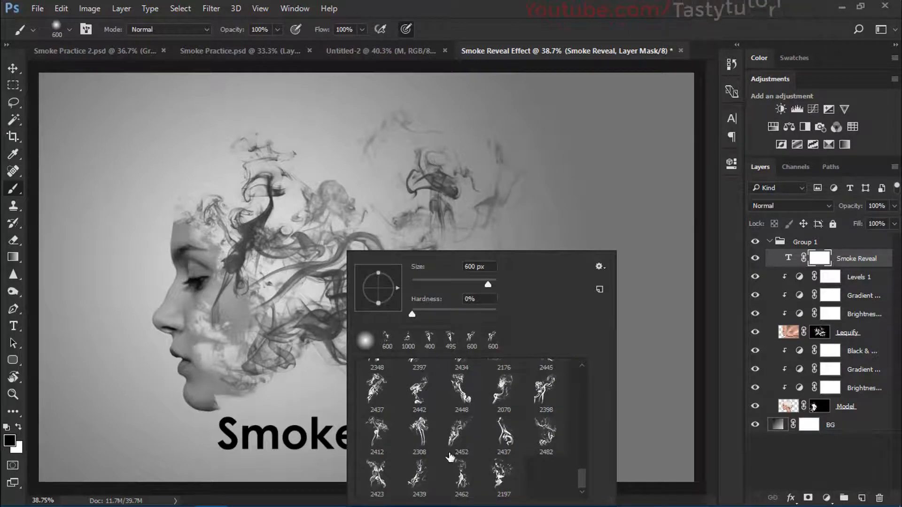
left_click(418, 476)
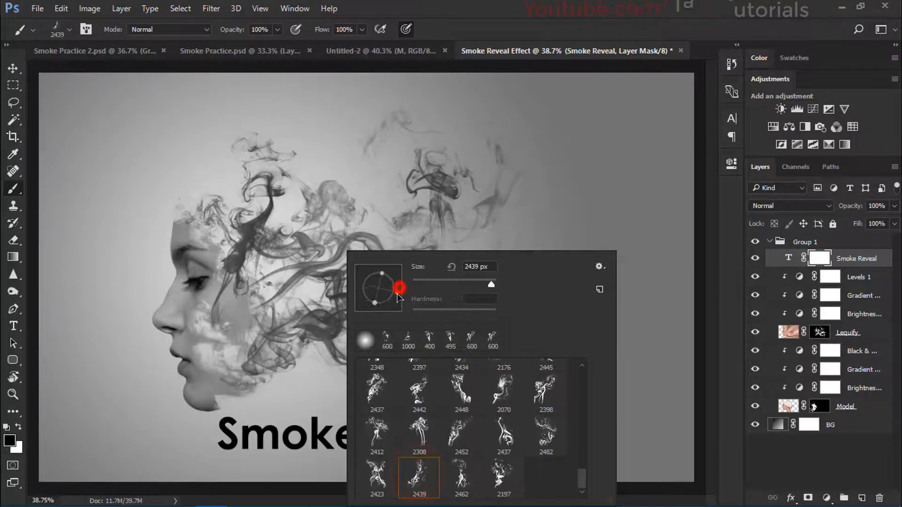
mouse_move(399, 287)
left_mouse_down()
mouse_move(383, 306)
mouse_move(374, 273)
left_mouse_up()
left_click(541, 3)
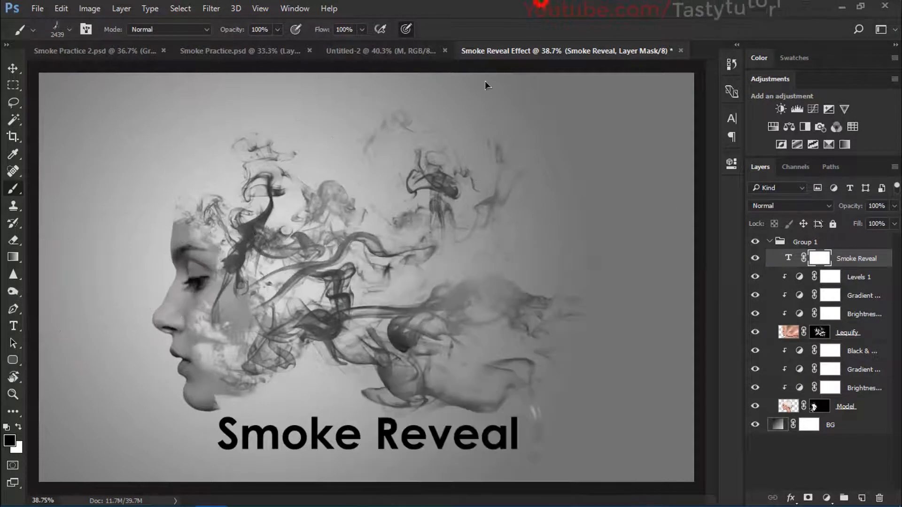
- Reduce the smoke brush to 1400 px and stamp black smoke on the text layer's mask over the word "Reveal"
key("bracketleft")
key("bracketleft")
key("bracketleft")
key("bracketleft")
key("bracketleft")
key("bracketleft")
key("bracketleft")
key("bracketleft")
key("bracketleft")
key("bracketleft")
key("bracketleft")
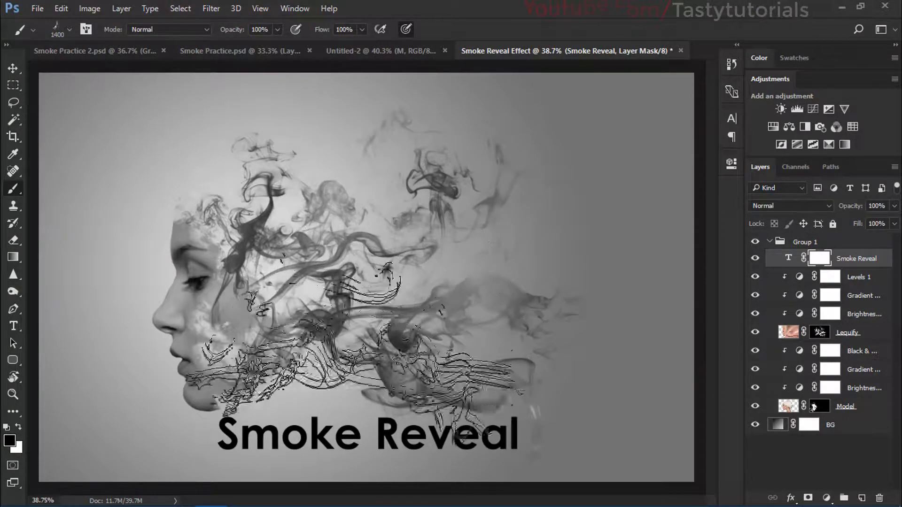
mouse_move(319, 392)
left_mouse_down()
mouse_move(512, 403)
mouse_move(714, 392)
mouse_move(613, 382)
left_mouse_up()
left_click(613, 382)
left_click(582, 384)
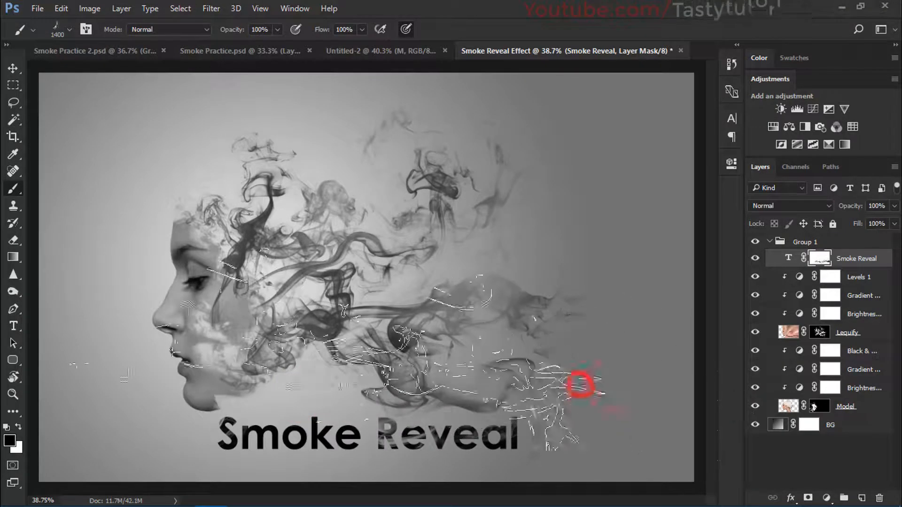
- Stamp more black smoke on the text mask, mainly along the upper parts of the word "Smoke"
left_click(98, 345)
left_click(186, 350)
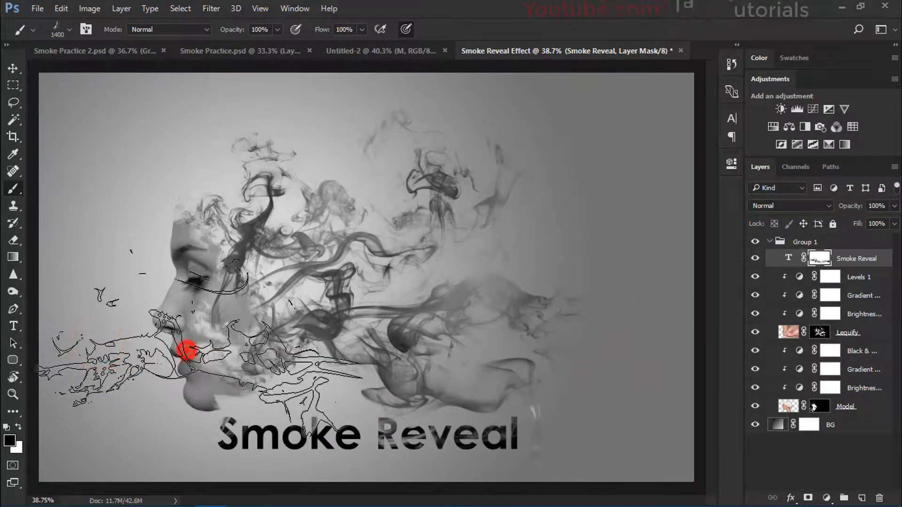
left_click(150, 346)
left_click(132, 348)
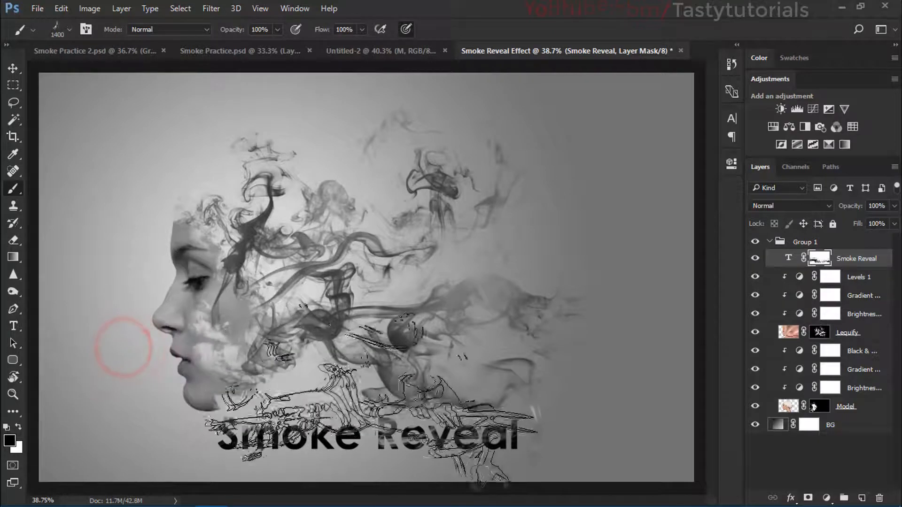
left_click(451, 379)
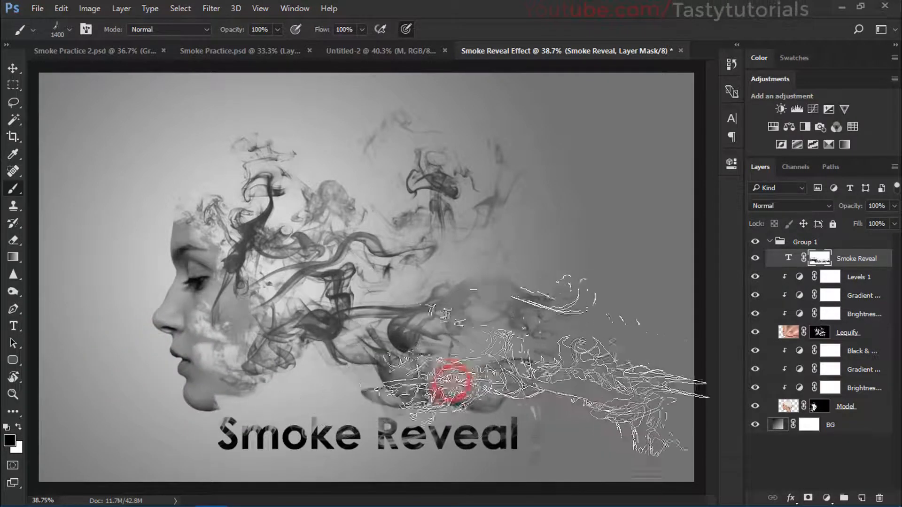
left_click(524, 380)
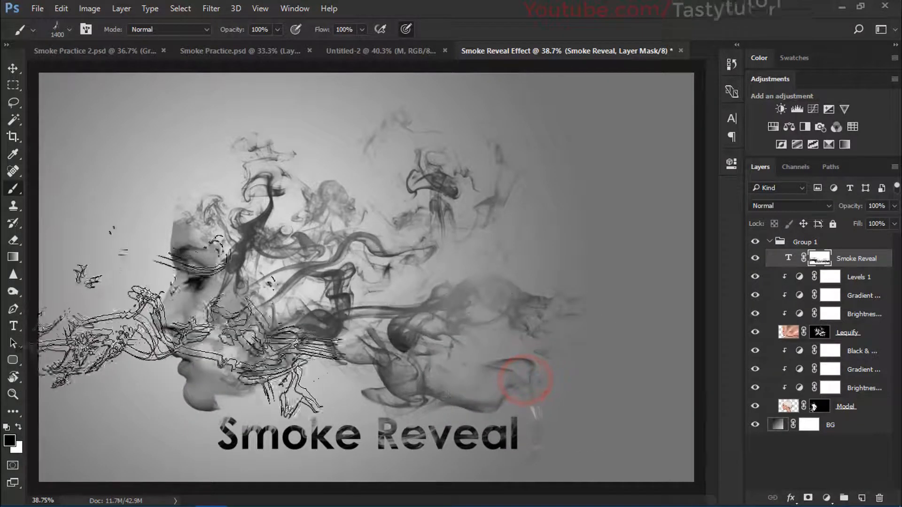
left_click(165, 350)
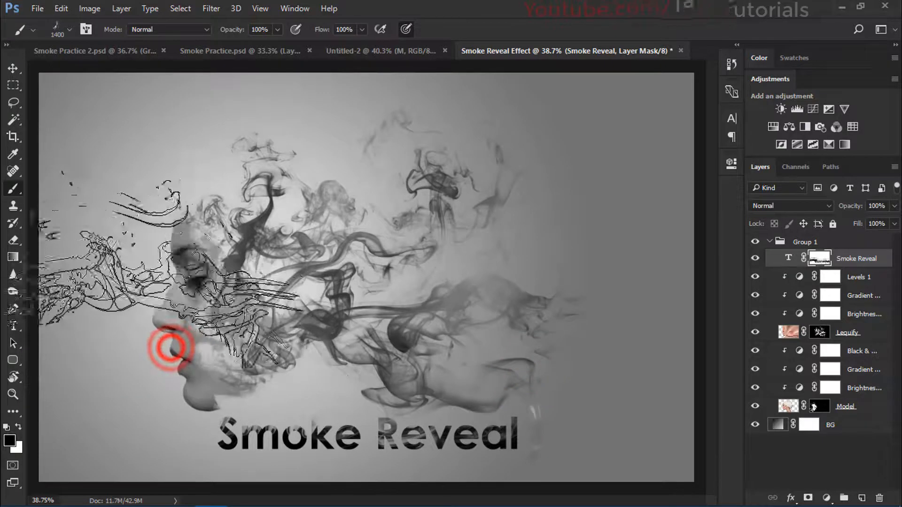
scroll(361, 364, "up", 2)
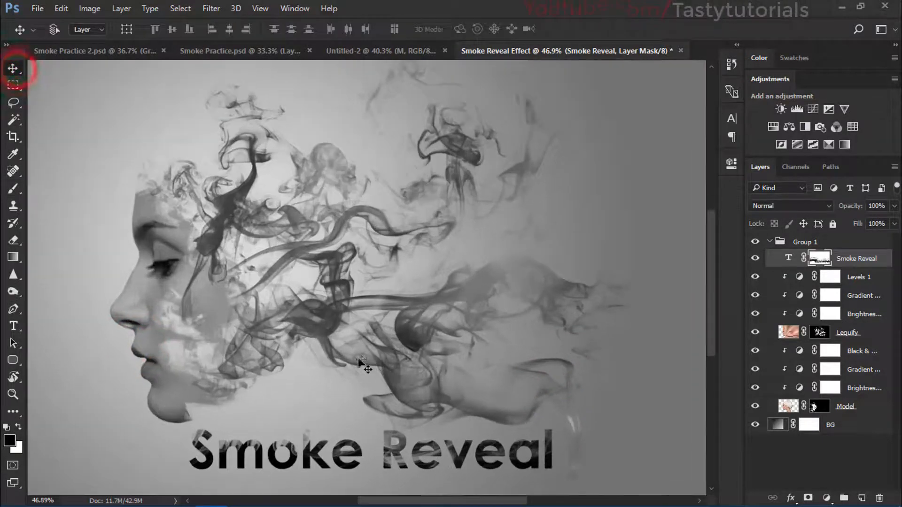
scroll(351, 360, "up", 1)
scroll(268, 305, "down", 3)
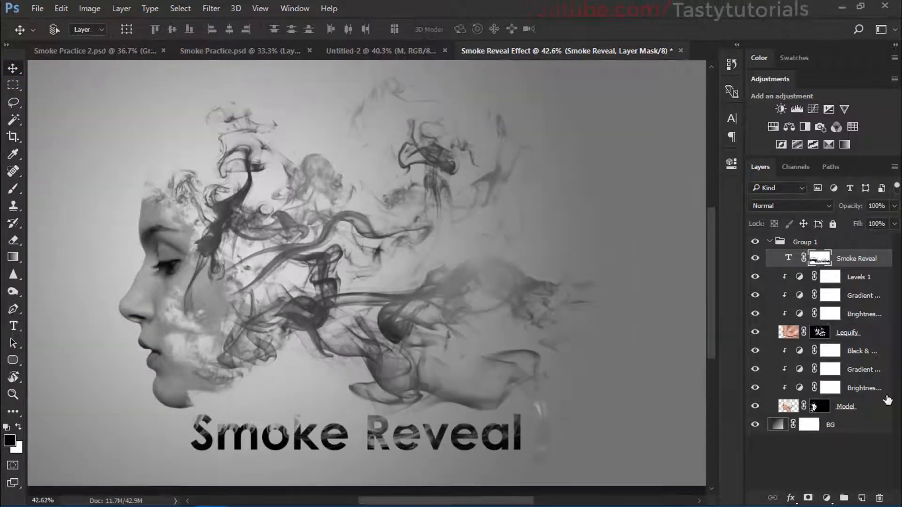
- Collapse Group 1 and stamp all visible layers into a new merged layer at the top of the stack
left_click(768, 243)
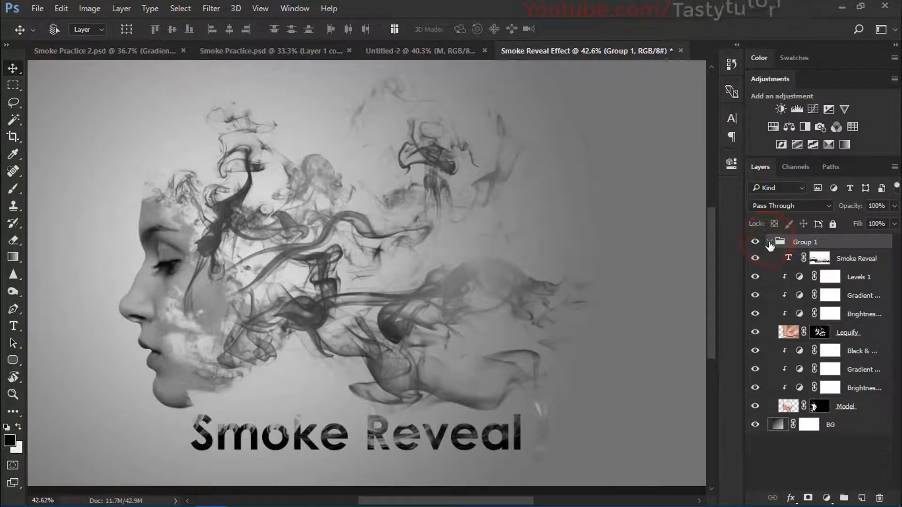
left_click(768, 242)
left_click(797, 379)
key("ctrl+shift+alt+e")
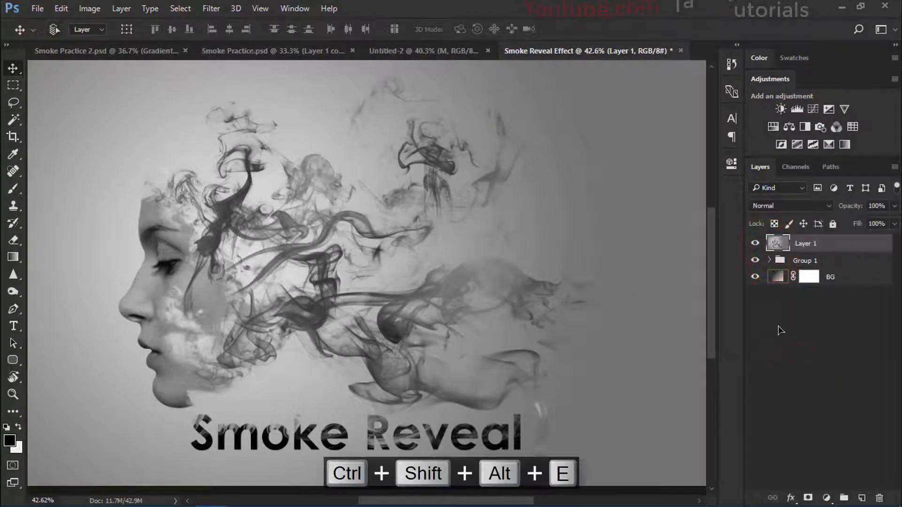
- Open the Camera Raw Filter on the merged layer and set Blacks to -25, Shadows to -21, Clarity to +25 and Contrast to +17
scroll(262, 102, "down", 1)
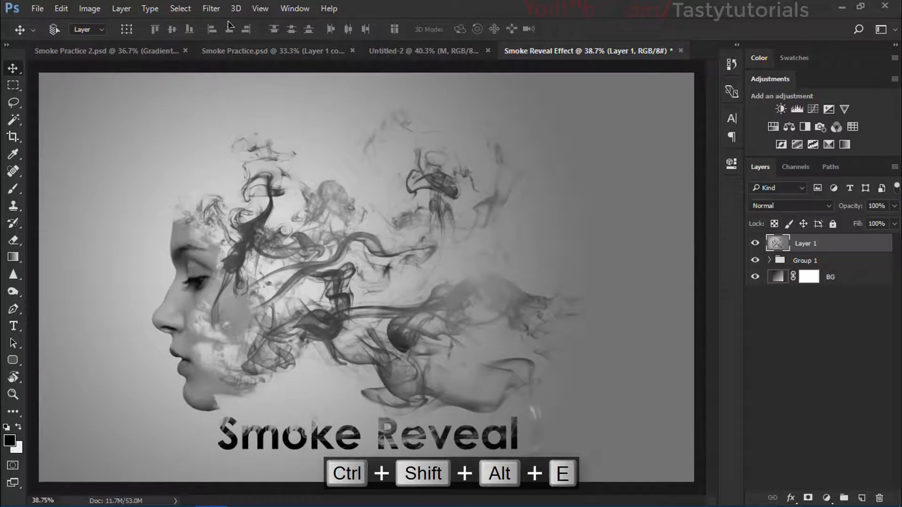
left_click(211, 8)
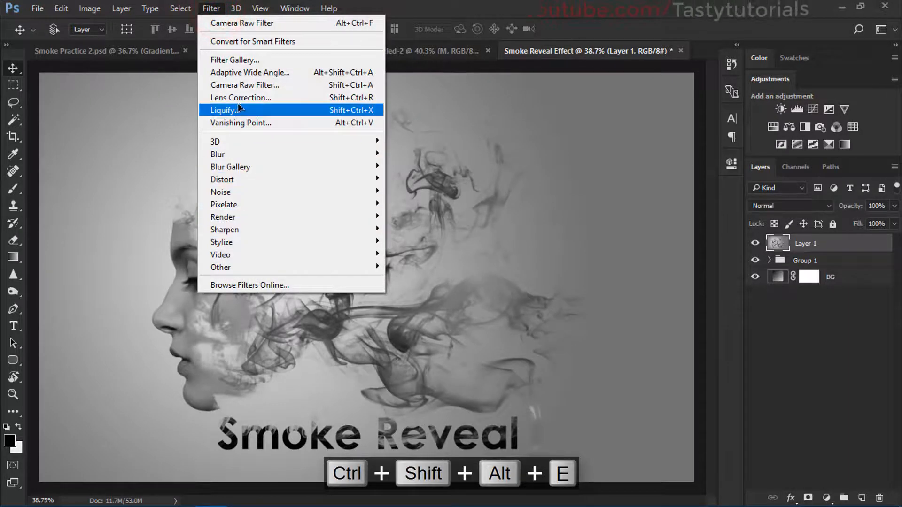
left_click(244, 85)
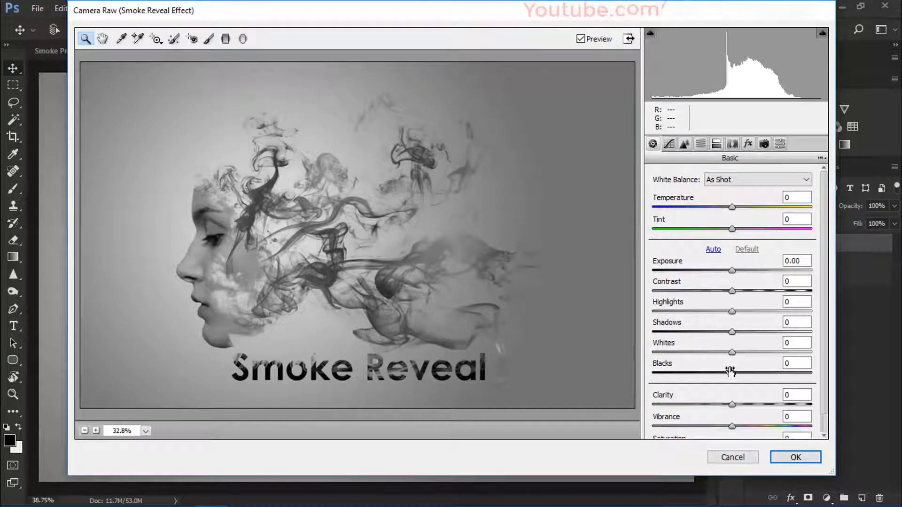
left_click_drag(727, 374, 717, 369)
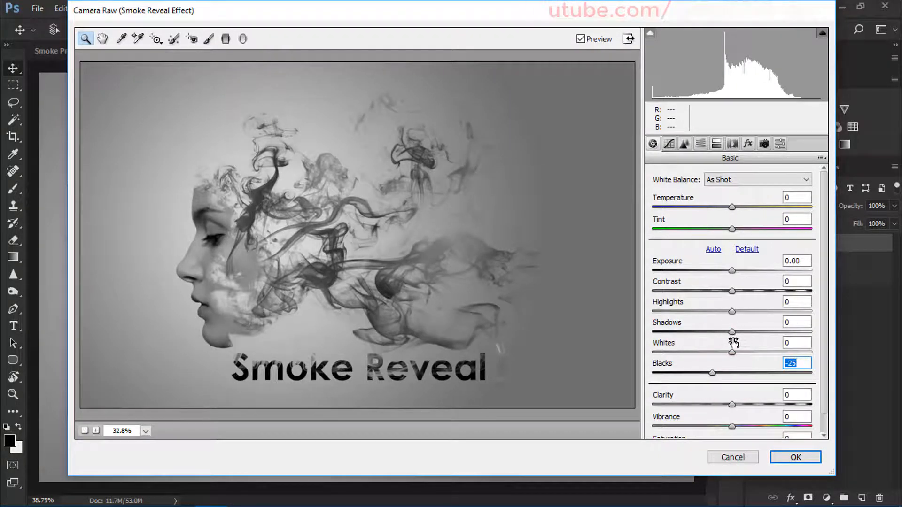
left_click_drag(731, 332, 716, 331)
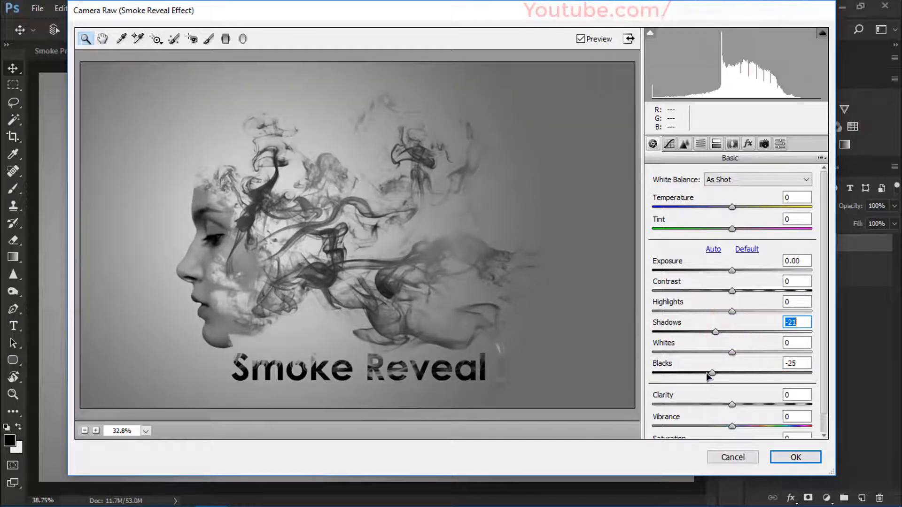
left_click_drag(731, 404, 751, 412)
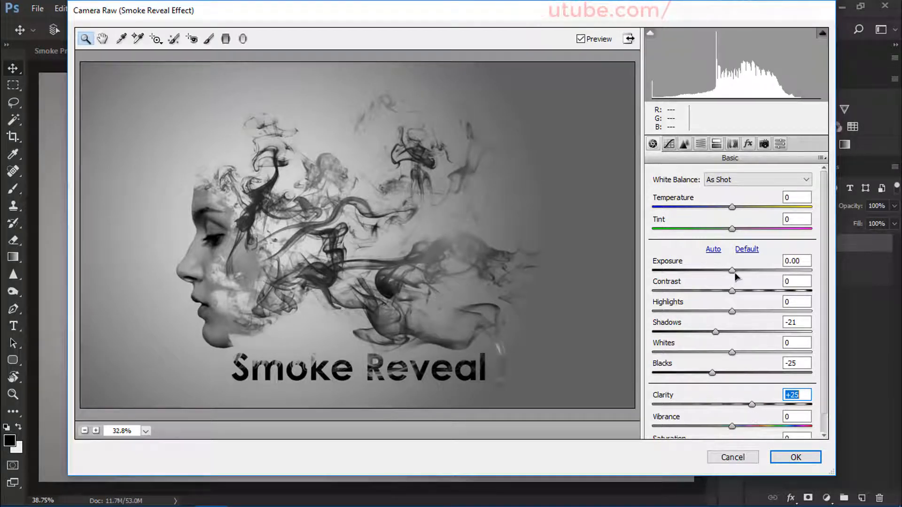
left_click_drag(733, 291, 746, 291)
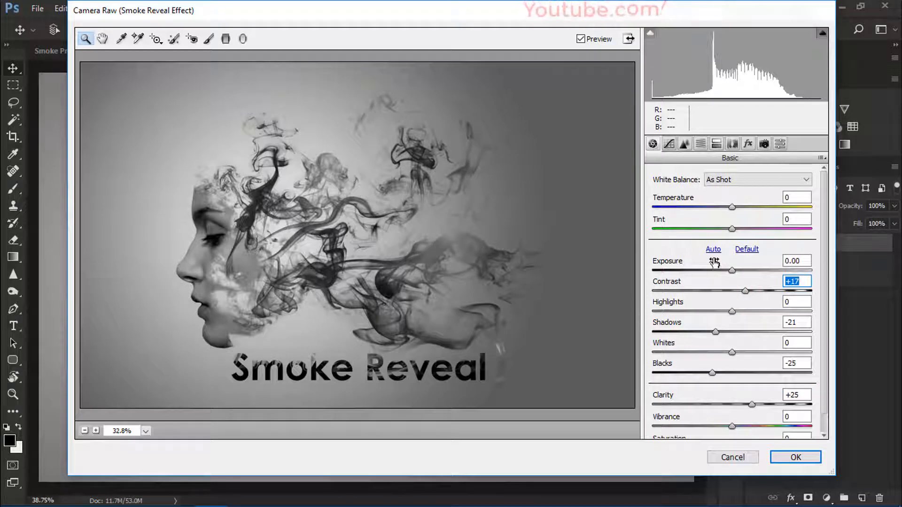
- Raise the Darks and Shadows of the parametric tone curve to brighten the image
left_click(670, 144)
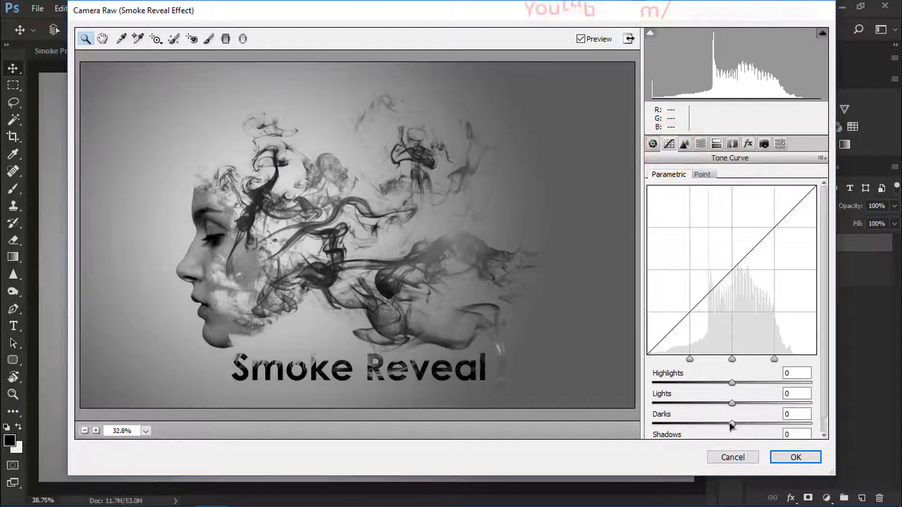
left_click_drag(731, 423, 742, 383)
left_click_drag(823, 353, 823, 372)
left_click_drag(731, 429, 752, 414)
- Set the post-crop vignetting amount to +1 and apply the Camera Raw adjustments
left_click(716, 144)
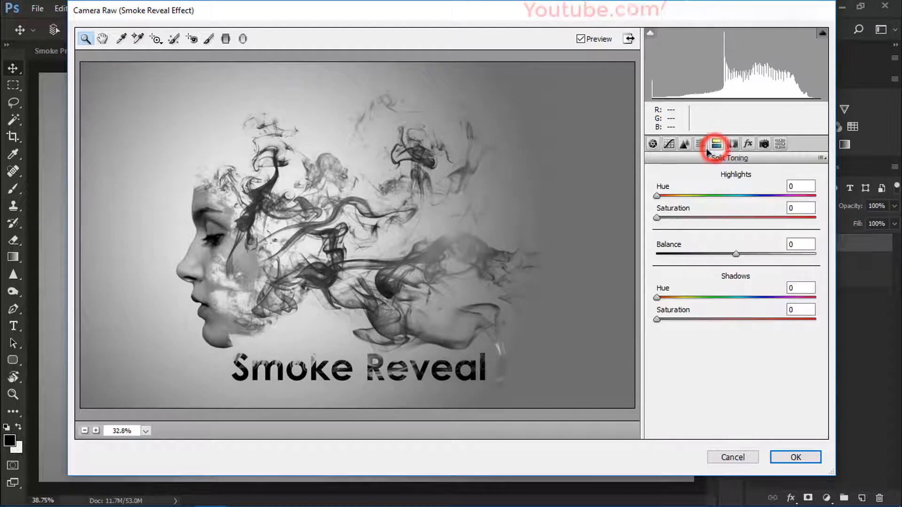
left_click(763, 144)
left_click(748, 144)
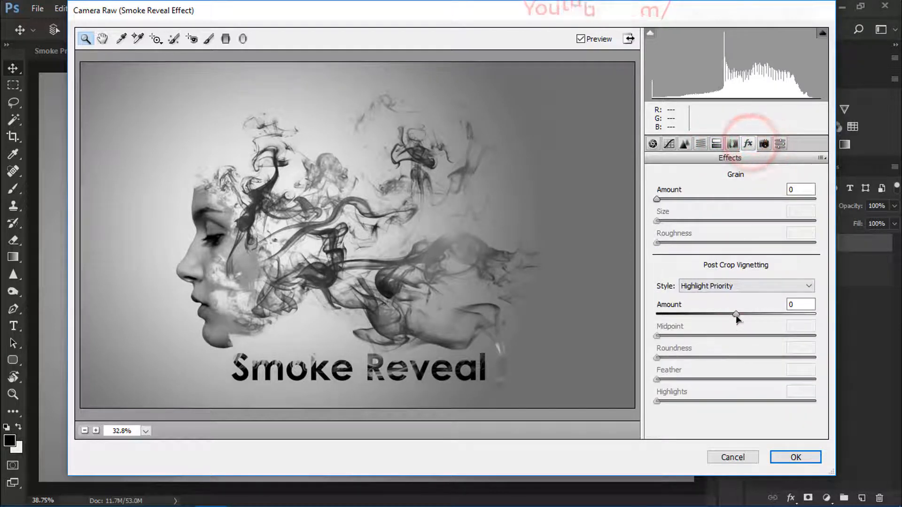
mouse_move(735, 314)
left_mouse_down()
mouse_move(718, 311)
mouse_move(737, 315)
left_mouse_up()
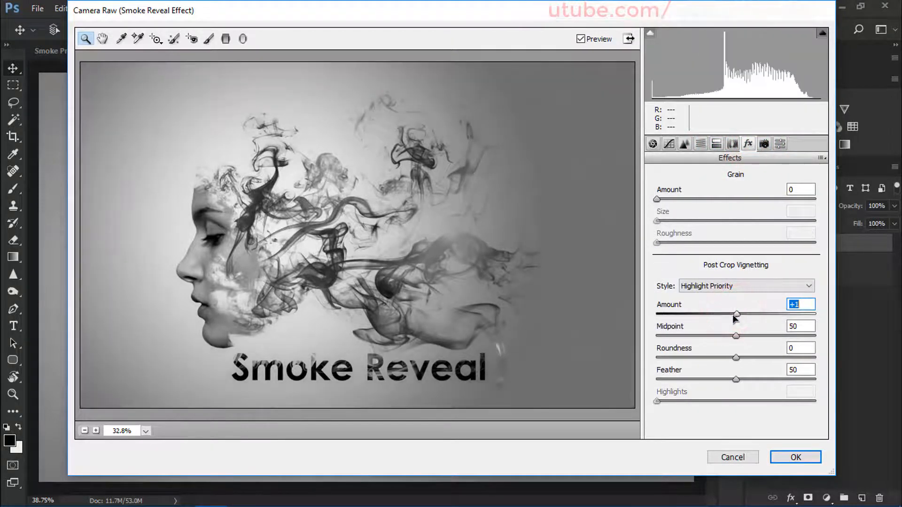
left_click(785, 462)
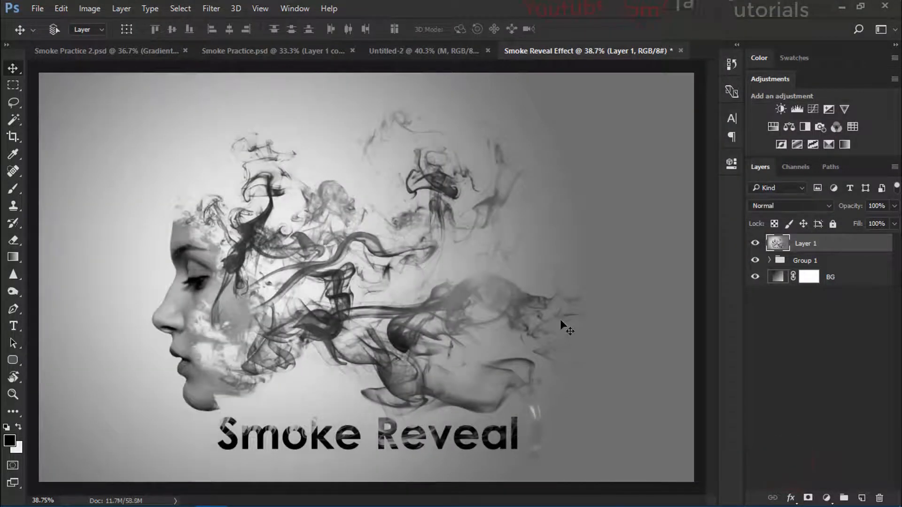
- Duplicate Layer 1, open the Oil Paint filter on the copy, and bring the smoke strands into its preview
key("ctrl+j")
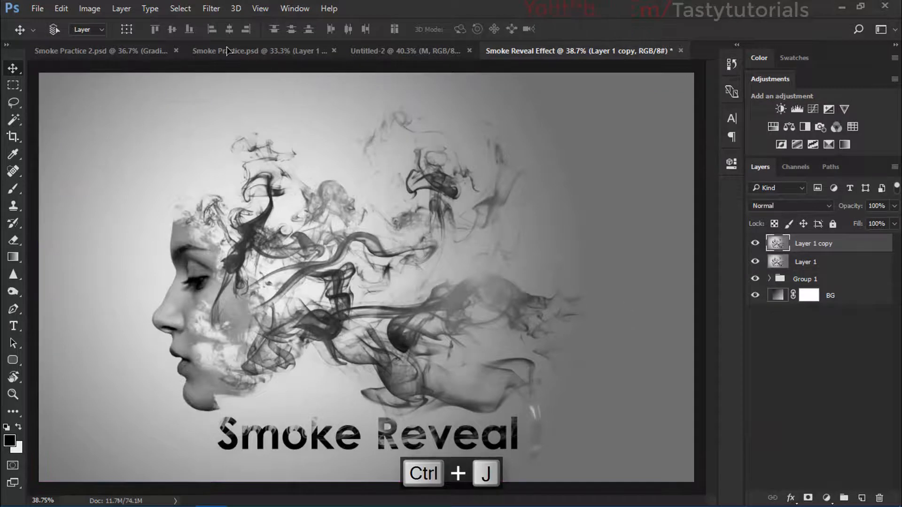
left_click(211, 9)
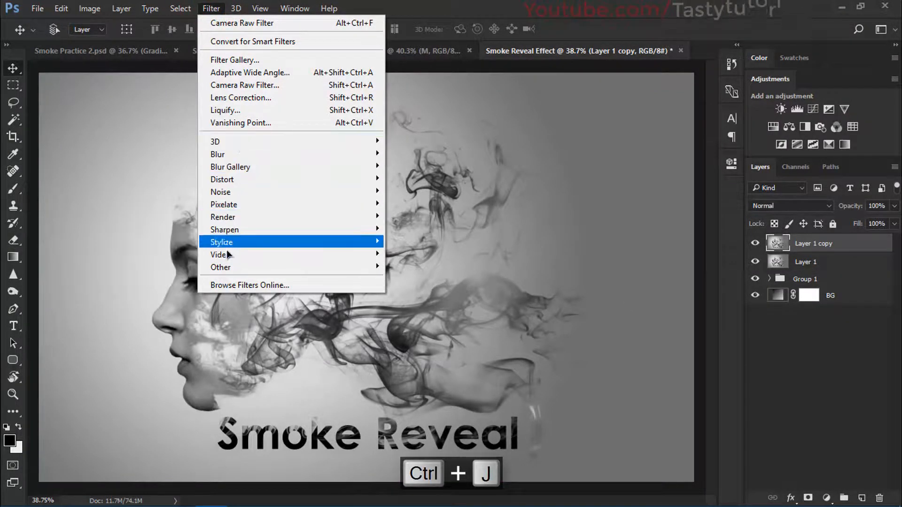
mouse_move(226, 242)
left_click(164, 292)
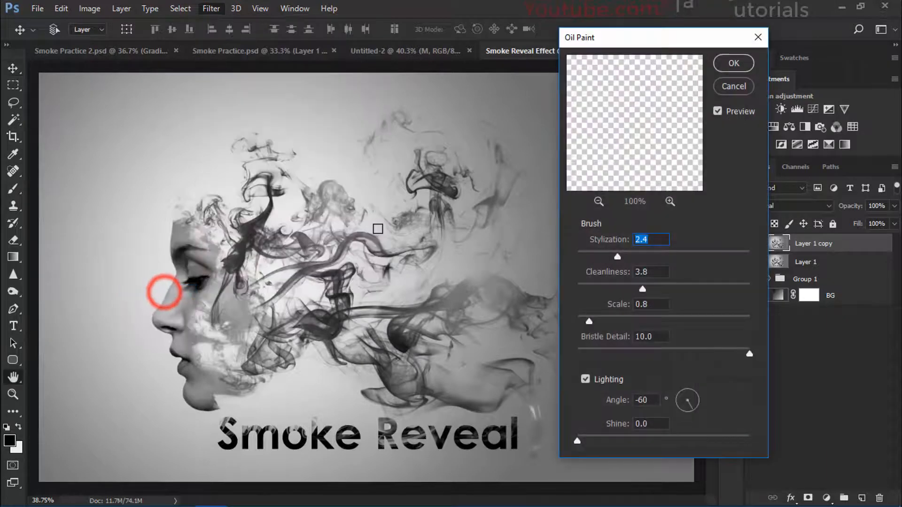
left_click(645, 141)
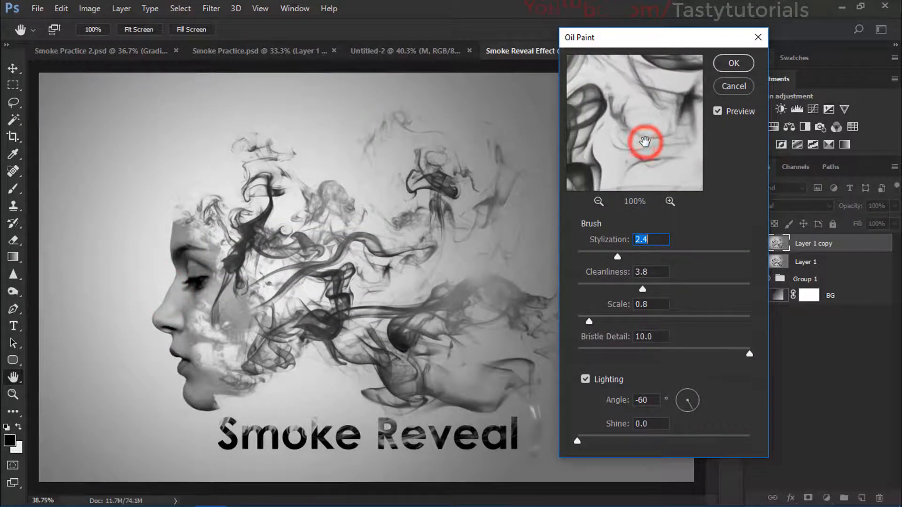
left_click_drag(628, 137, 704, 156)
left_click_drag(646, 139, 666, 185)
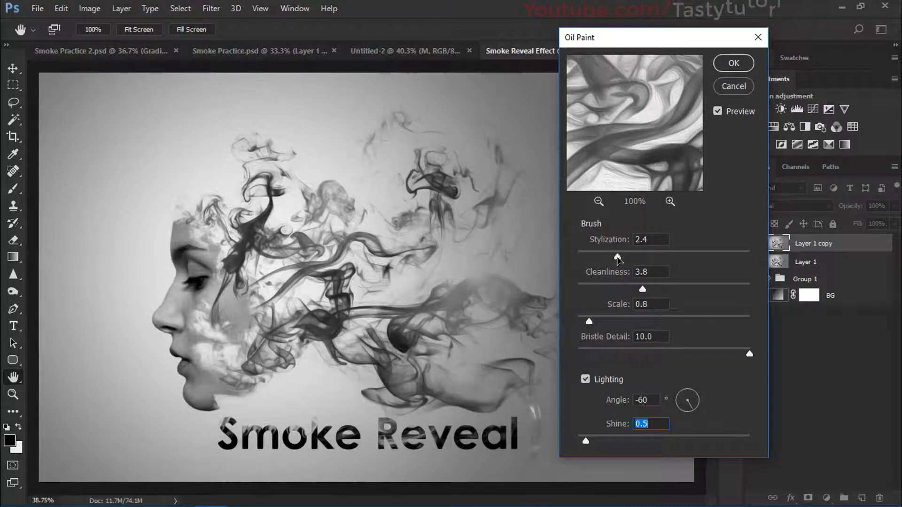
- Set the Oil Paint stylization to 1.4, cleanliness to 2.0 and shine to 0.0, and apply the filter
mouse_move(612, 257)
left_mouse_down()
mouse_move(620, 258)
mouse_move(600, 258)
left_mouse_up()
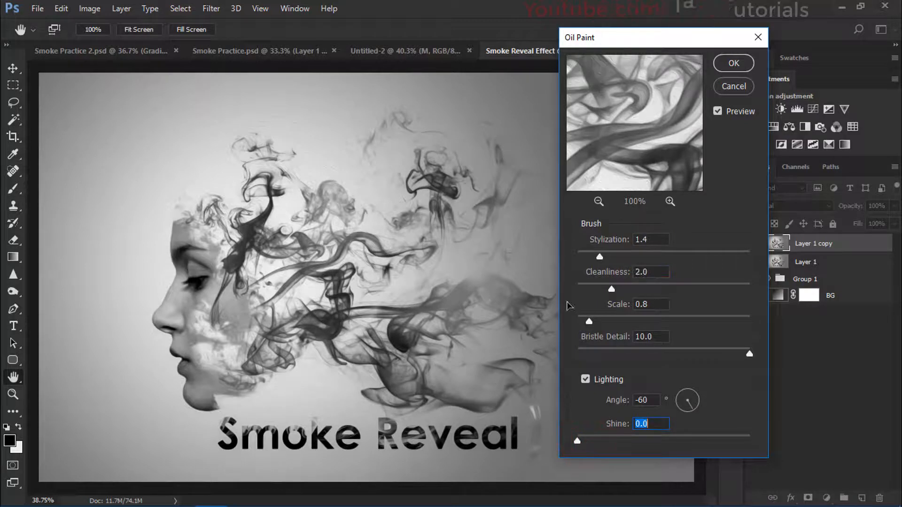
left_click(733, 63)
scroll(232, 283, "up", 2)
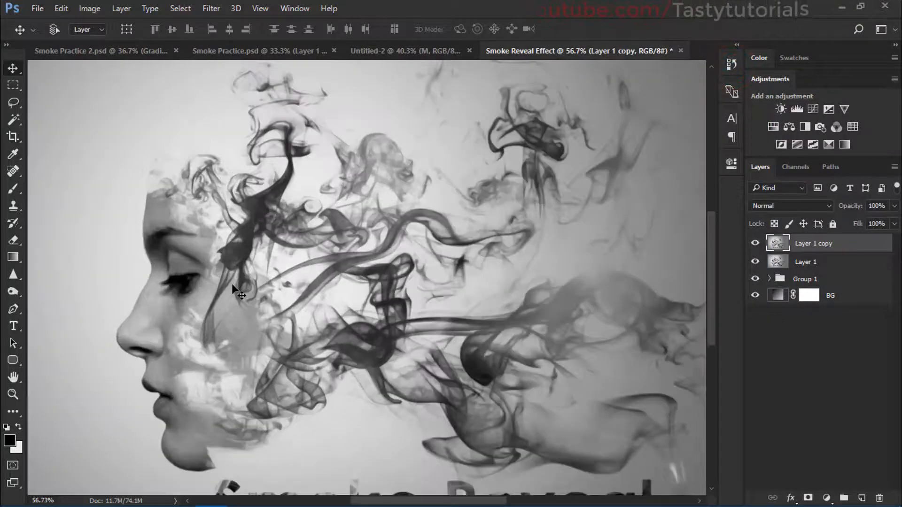
scroll(181, 331, "up", 3)
scroll(182, 331, "down", 6)
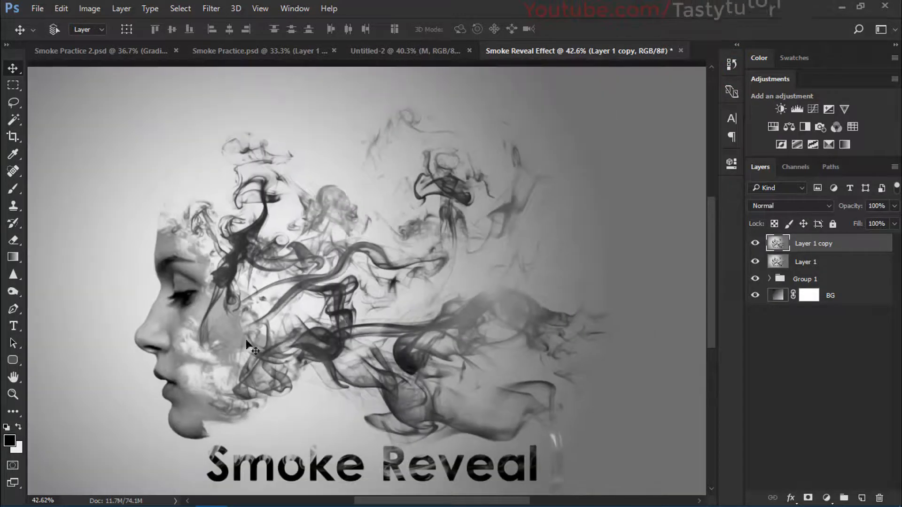
- Sharpen Layer 1 copy with the Camera Raw filter, using a sharpening amount of 71, and inspect the smoke details
scroll(246, 341, "down", 2)
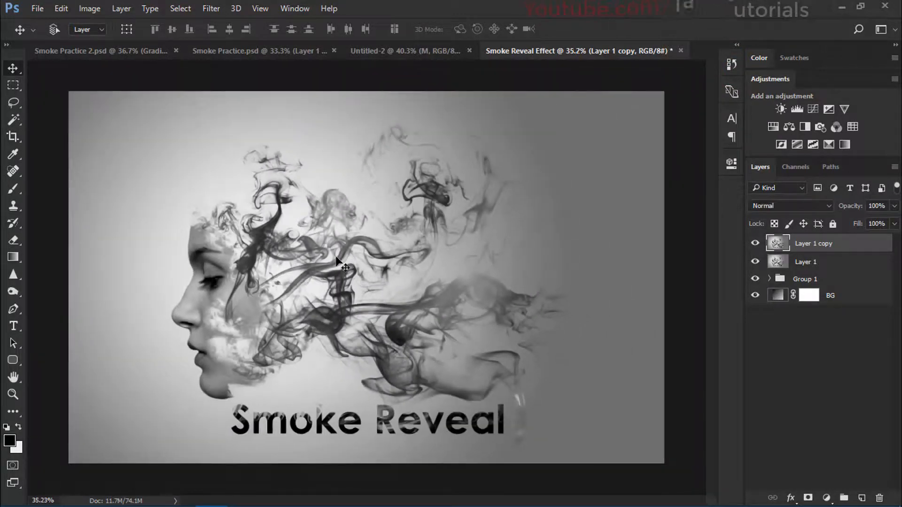
left_click(205, 17)
left_click(249, 86)
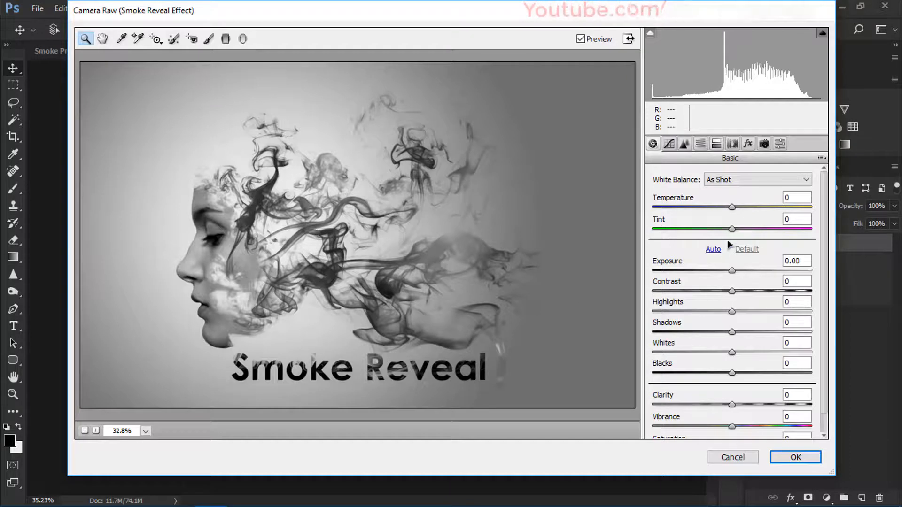
left_click(682, 145)
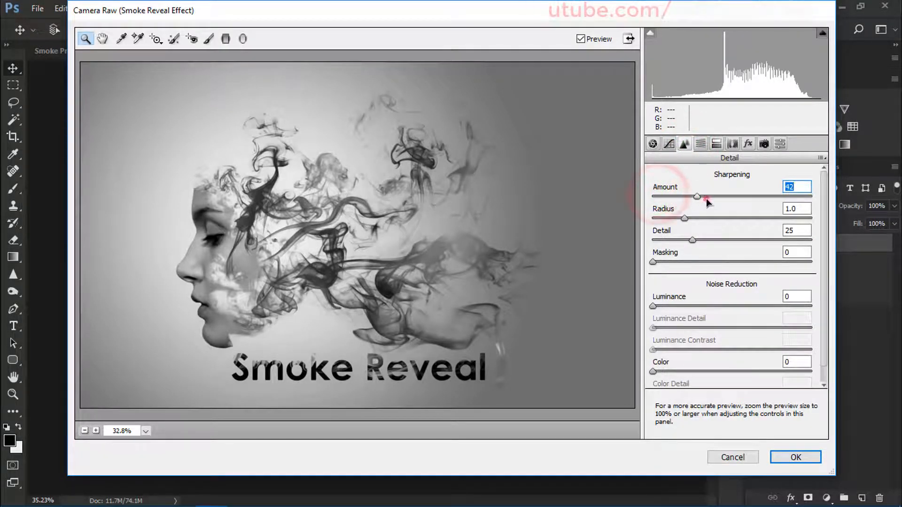
left_click_drag(706, 199, 730, 201)
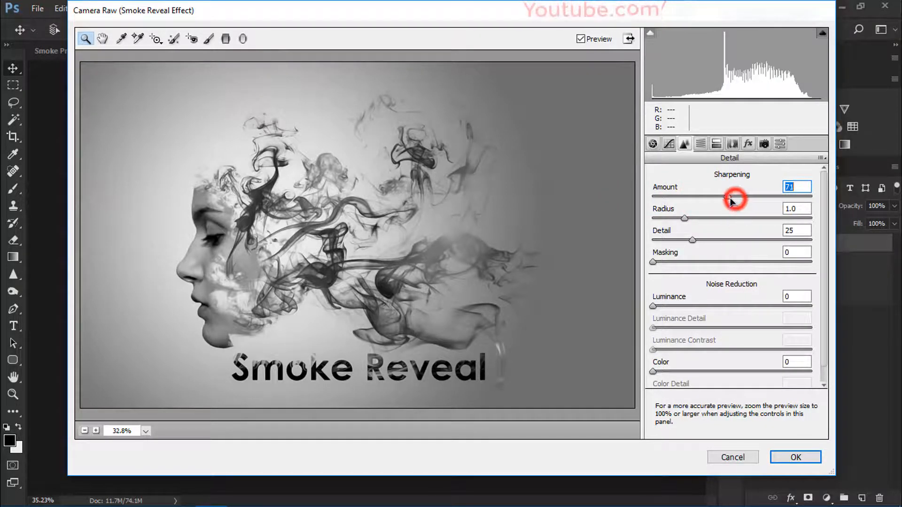
left_click(779, 455)
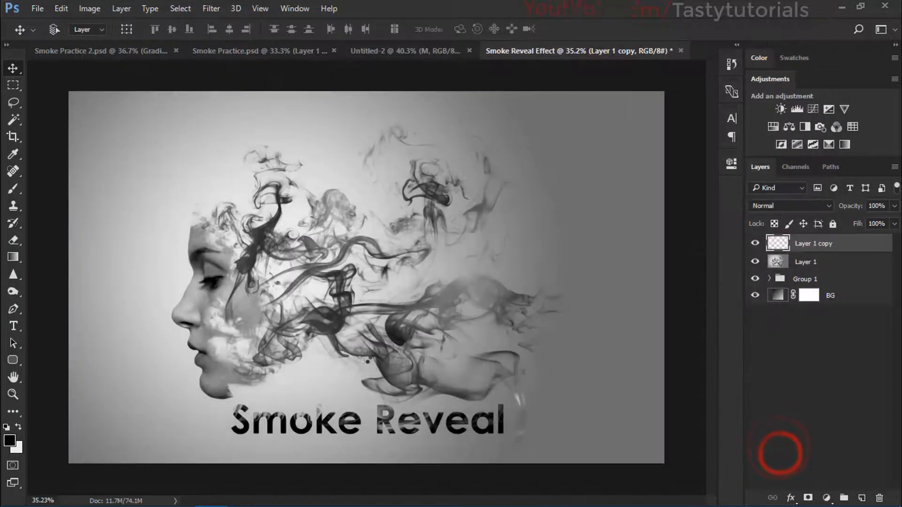
scroll(247, 321, "up", 5)
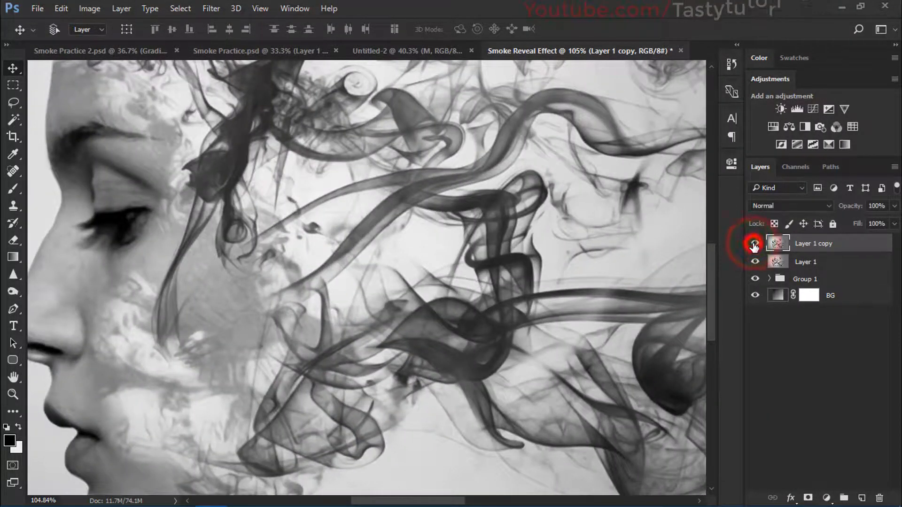
scroll(458, 336, "down", 4)
scroll(459, 336, "down", 2)
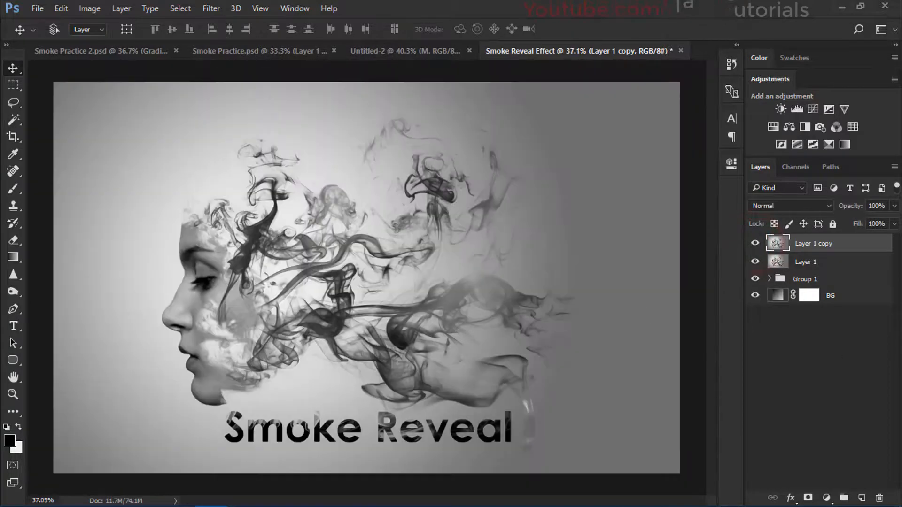
- Add a gradient fill layer above Layer 1 copy with the orange-to-peach preset and set its blend mode to Soft Light
left_click(827, 498)
left_click(780, 231)
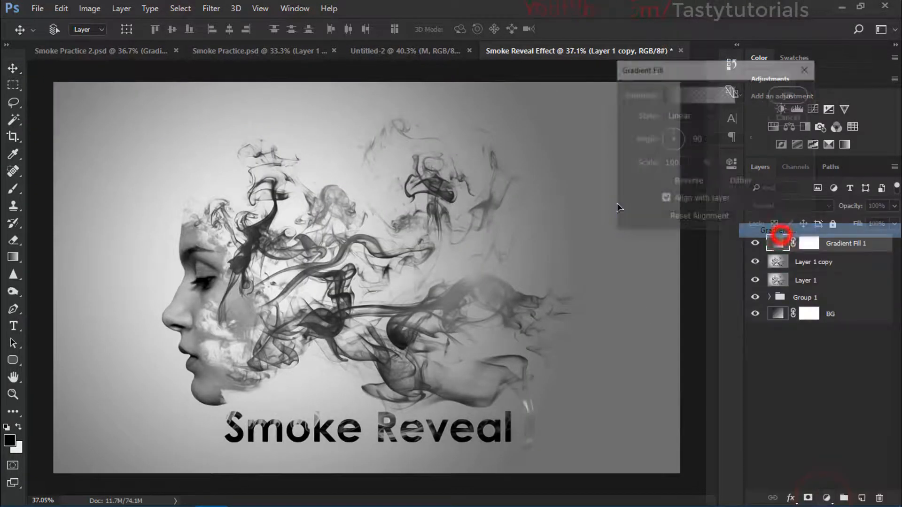
left_click(695, 95)
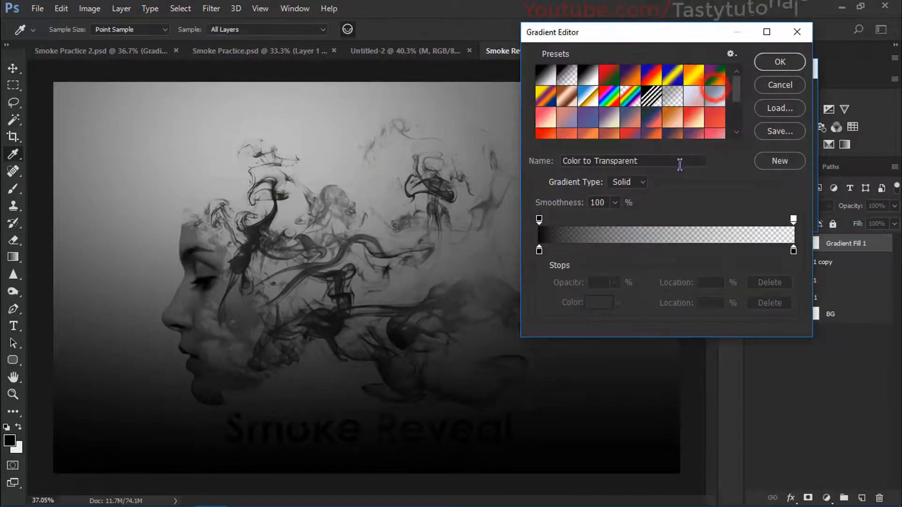
left_click(668, 125)
left_click(777, 61)
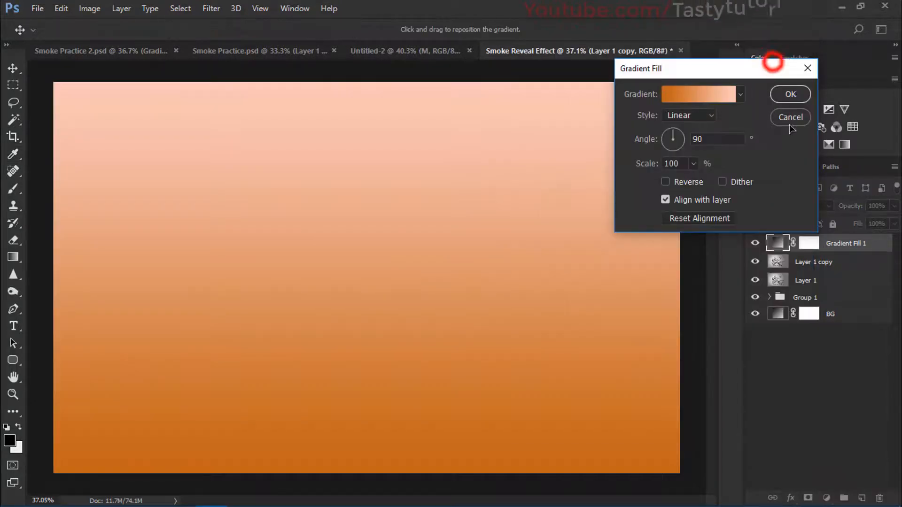
left_click(791, 94)
left_click(787, 206)
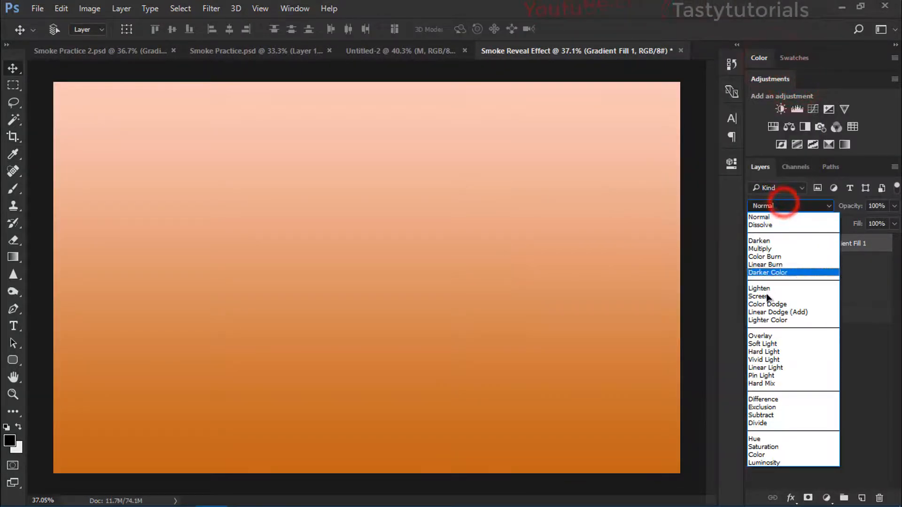
left_click(761, 344)
- Change the gradient fill's style to Radial with a 0° angle and reverse the gradient
double_click(776, 243)
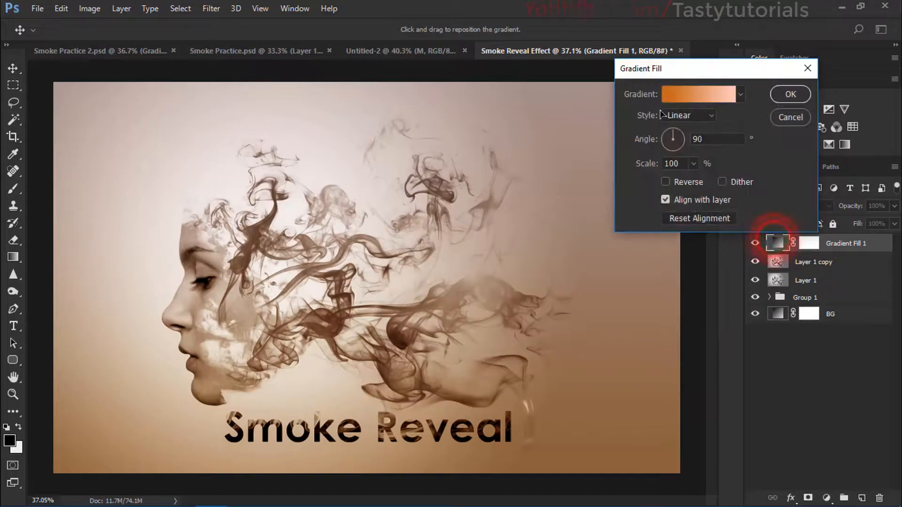
left_click(671, 94)
left_click(773, 64)
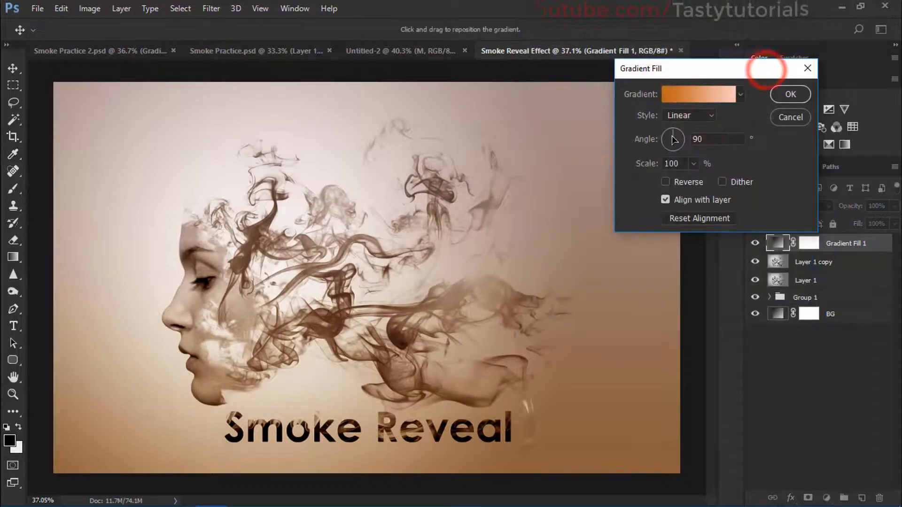
left_click(681, 116)
left_click(681, 137)
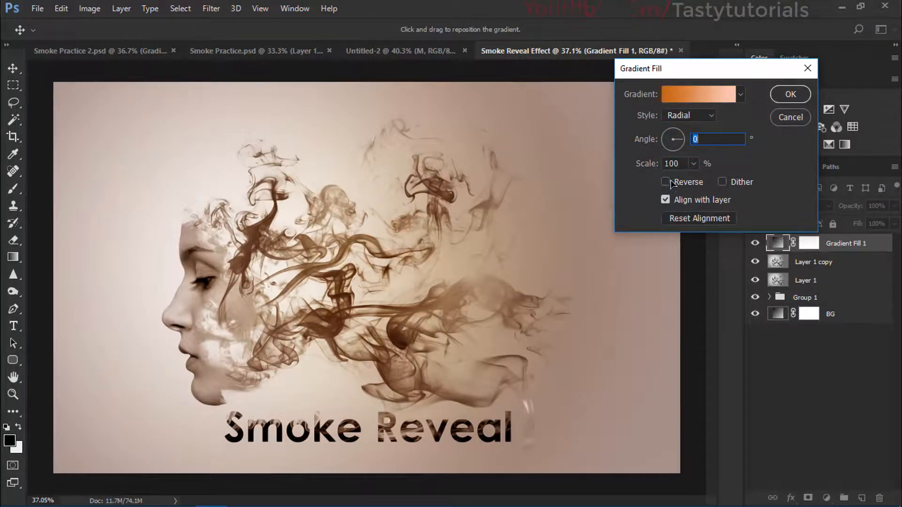
left_click(666, 183)
- Try several purple, blue and red preset gradients on the gradient fill
left_click(684, 95)
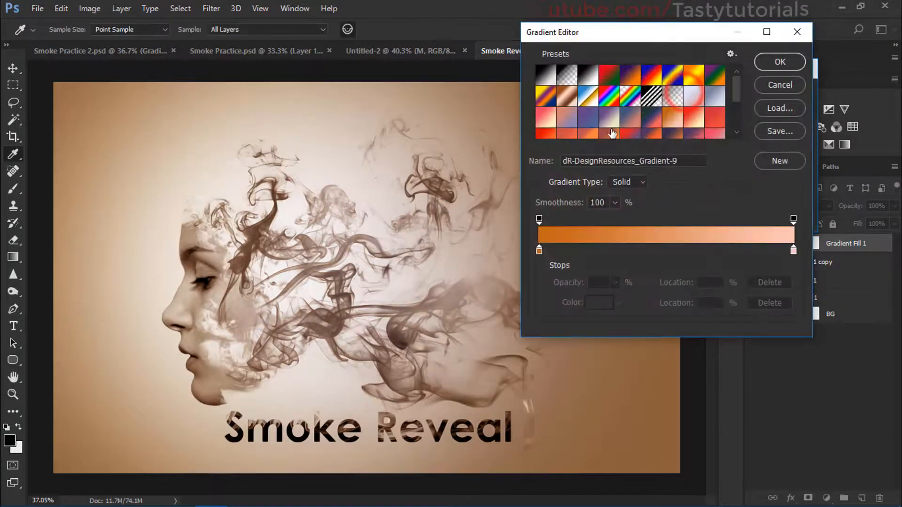
left_click(582, 118)
left_click(549, 116)
left_click(565, 118)
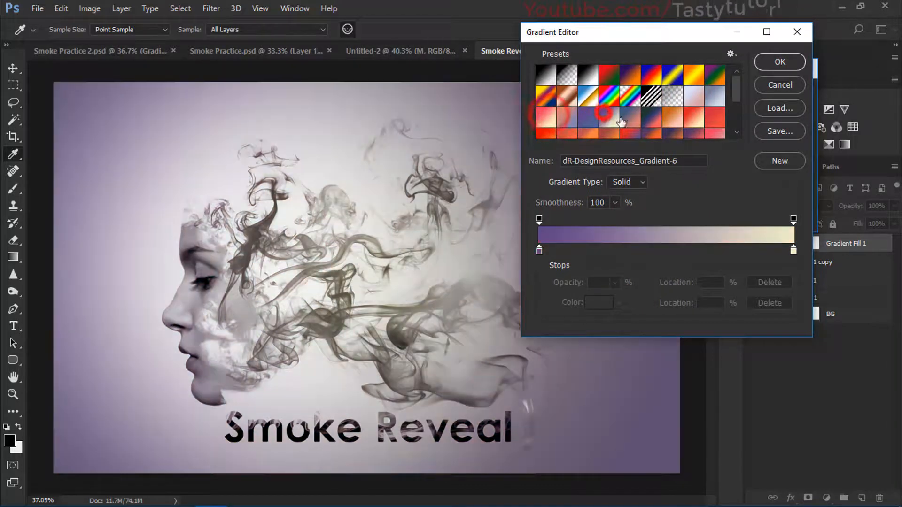
left_click(624, 120)
left_click(701, 130)
left_click(711, 118)
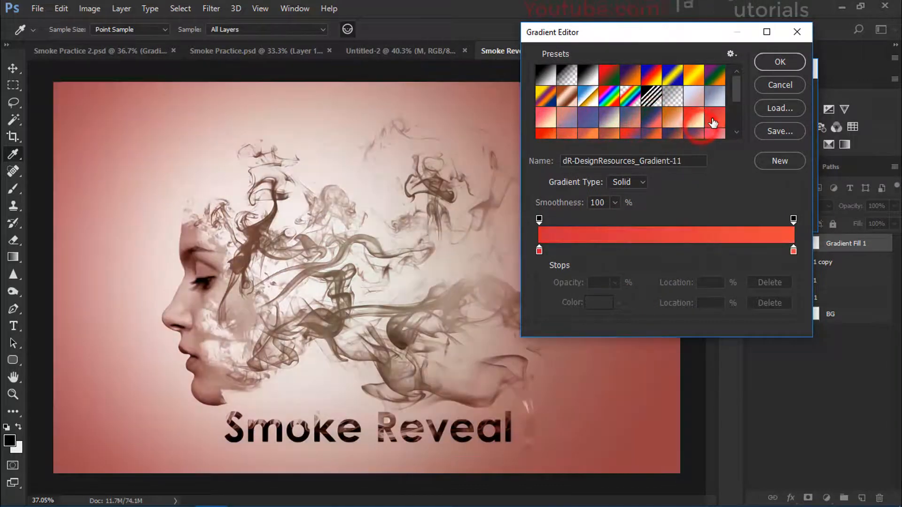
scroll(638, 136, "down", 3)
scroll(637, 136, "down", 1)
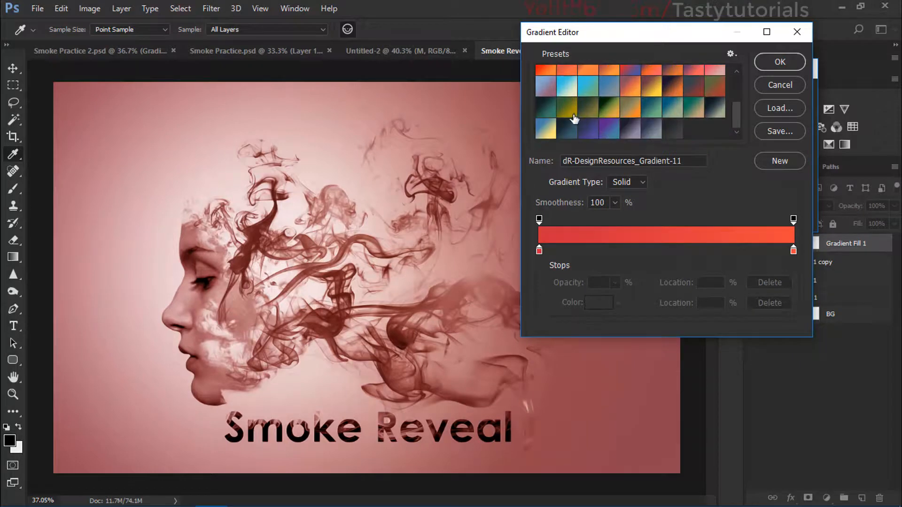
- Try the dark blue, olive, green-to-orange and light blue-to-mauve preset gradients on the fill
left_click(549, 123)
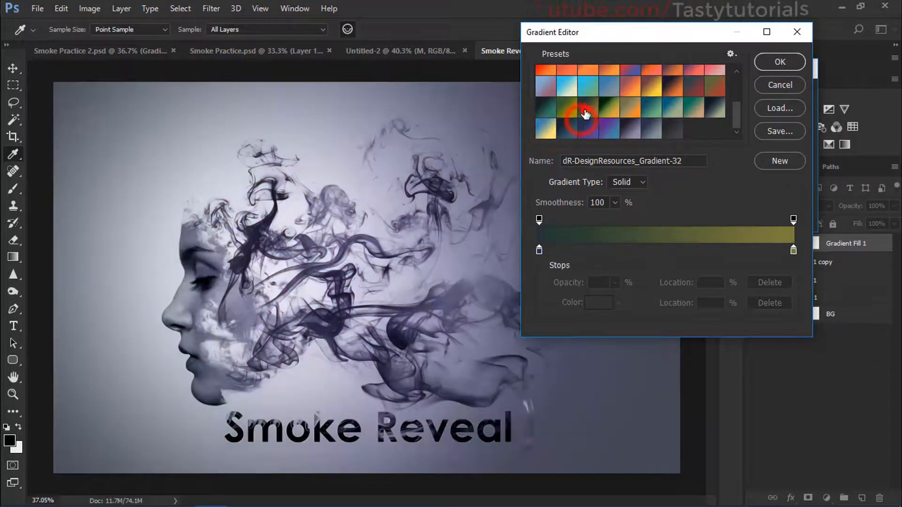
left_click(589, 127)
left_click(566, 129)
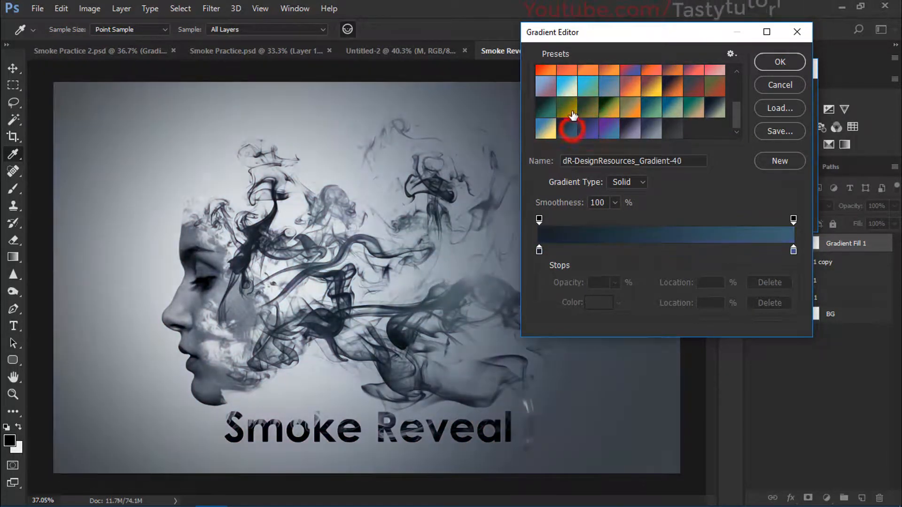
left_click(567, 108)
left_click(587, 108)
left_click(606, 112)
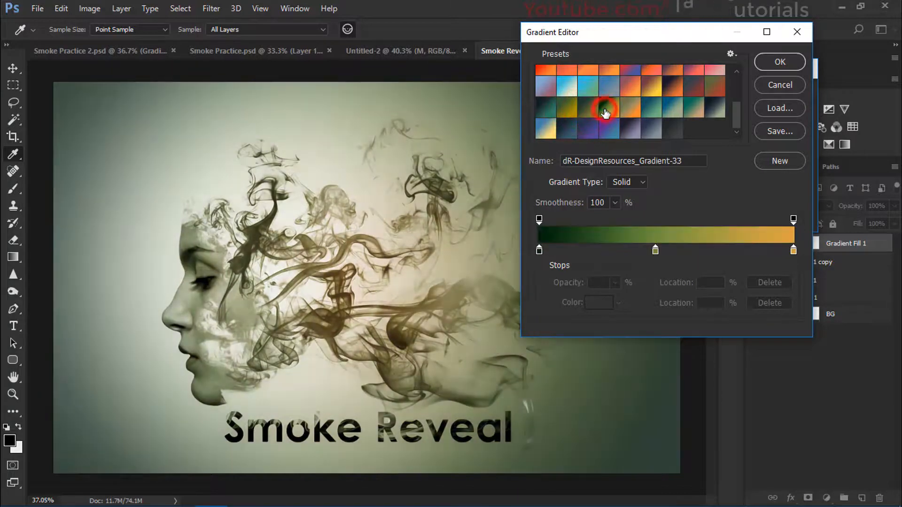
left_click(545, 89)
scroll(568, 128, "up", 1)
scroll(569, 131, "up", 2)
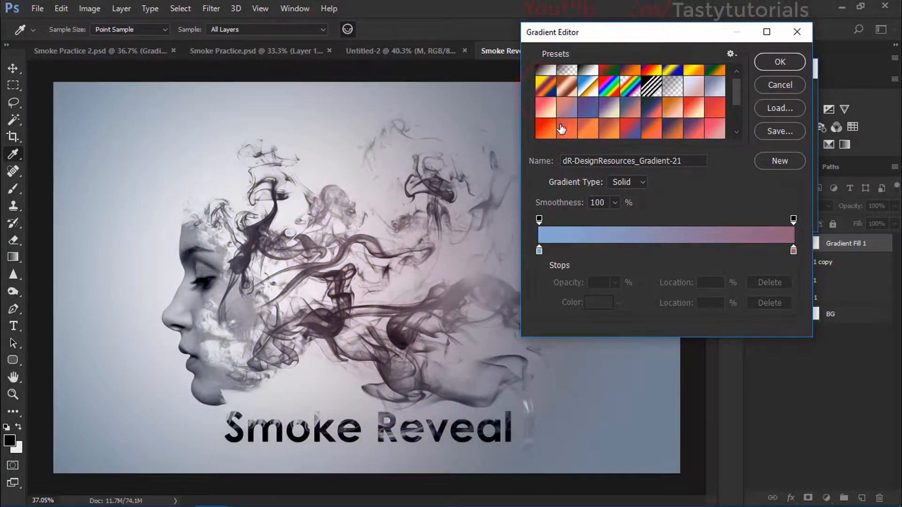
- Apply the blue-to-purple preset to the gradient fill and reduce the fill layer's opacity to about 73%
left_click(544, 117)
left_click(569, 119)
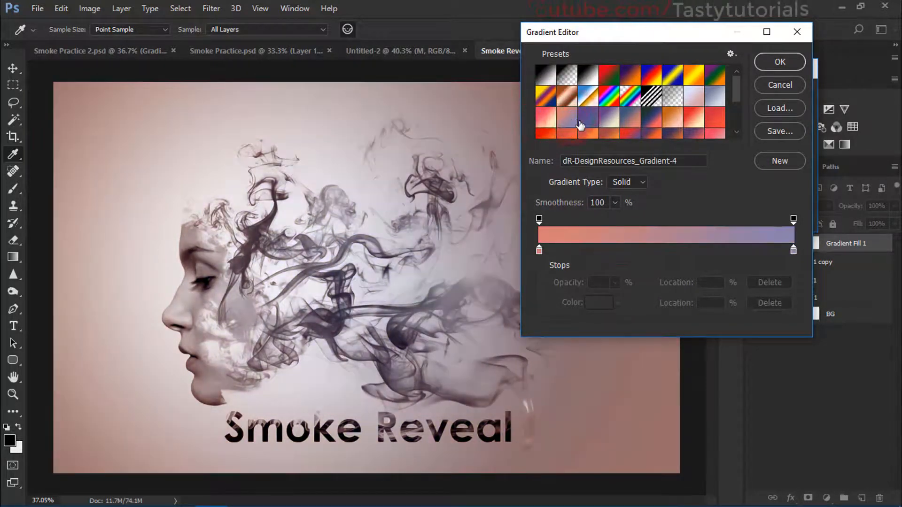
left_click(591, 118)
left_click(608, 117)
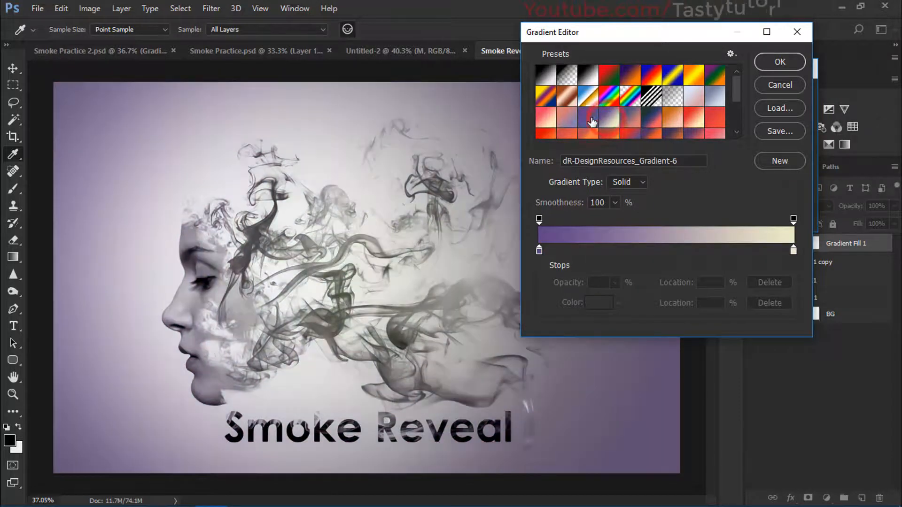
left_click(591, 121)
left_click(762, 69)
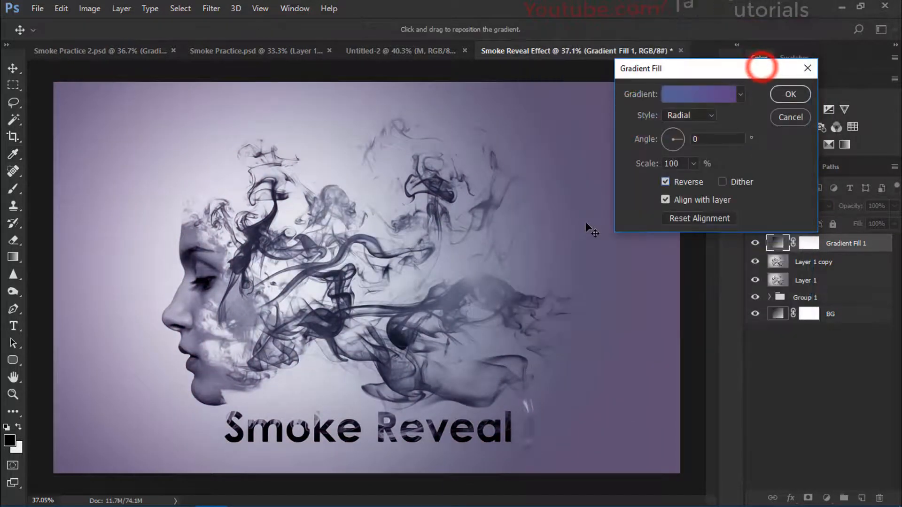
left_click(791, 94)
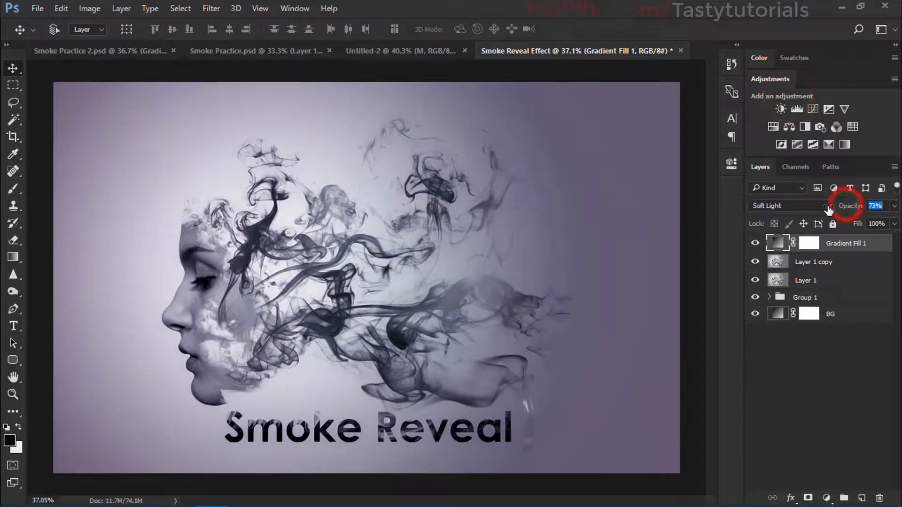
left_click(814, 325)
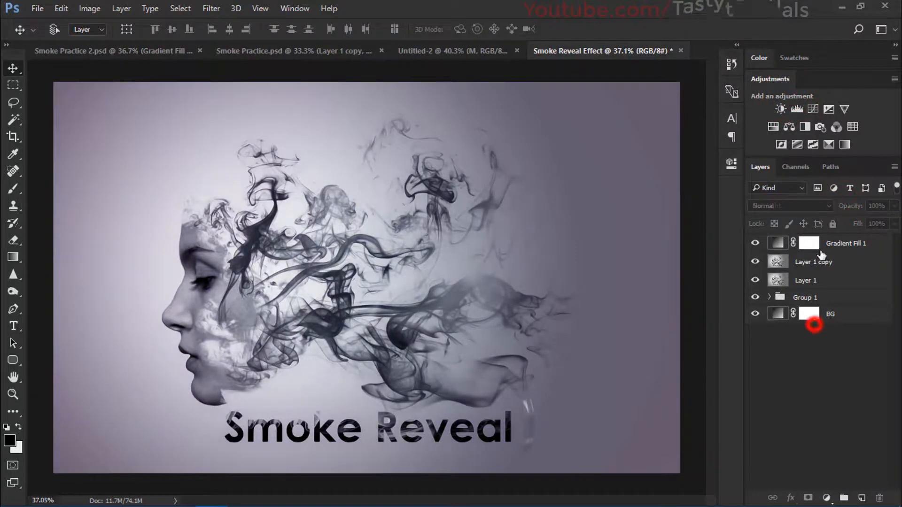
- Add a Selective Color adjustment layer with the Blacks set to magenta +7, yellow +15 and black +7
left_click(828, 144)
left_click(617, 217)
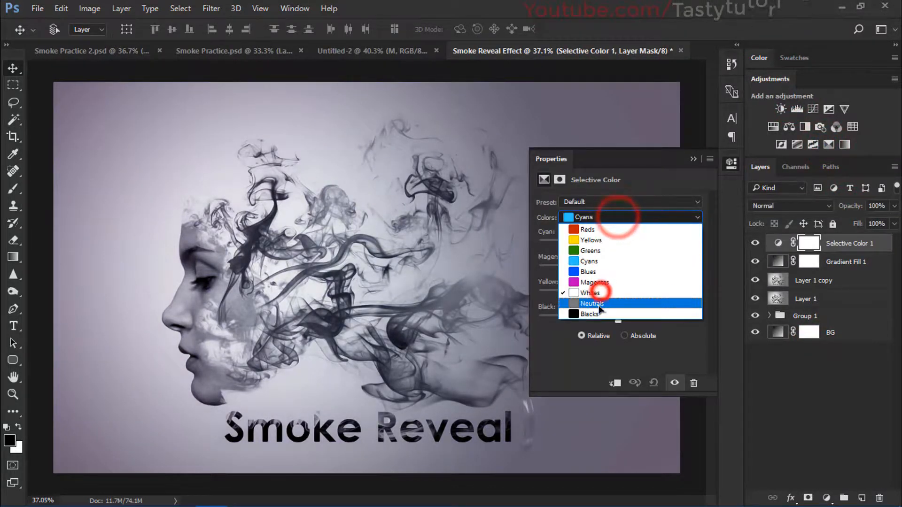
left_click(593, 314)
left_click_drag(626, 323, 625, 324)
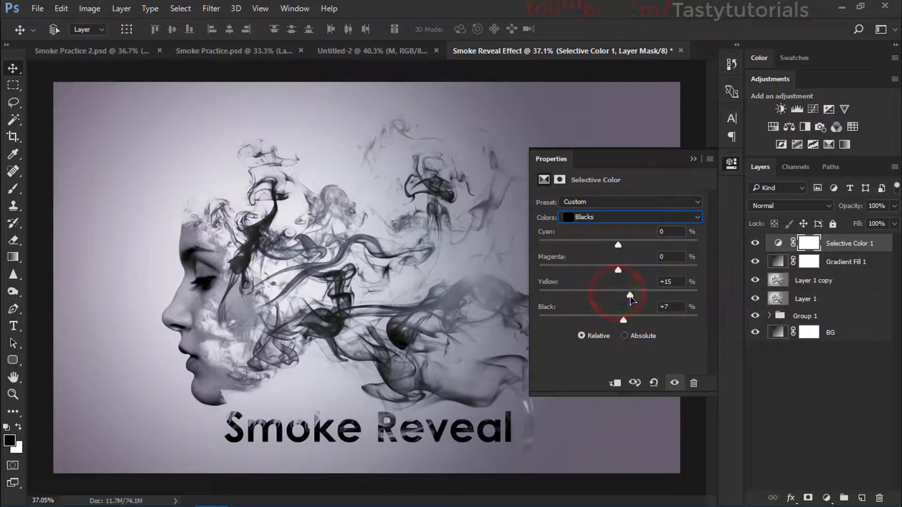
left_click_drag(618, 272, 630, 273)
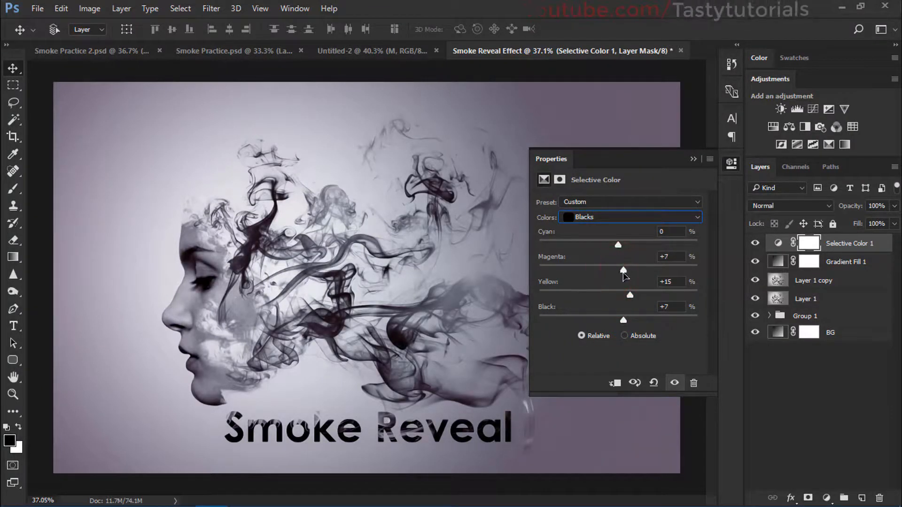
- Adjust the Neutrals of the Selective Color layer to cyan +2, magenta -2 and black -11
left_click(613, 216)
left_click(596, 303)
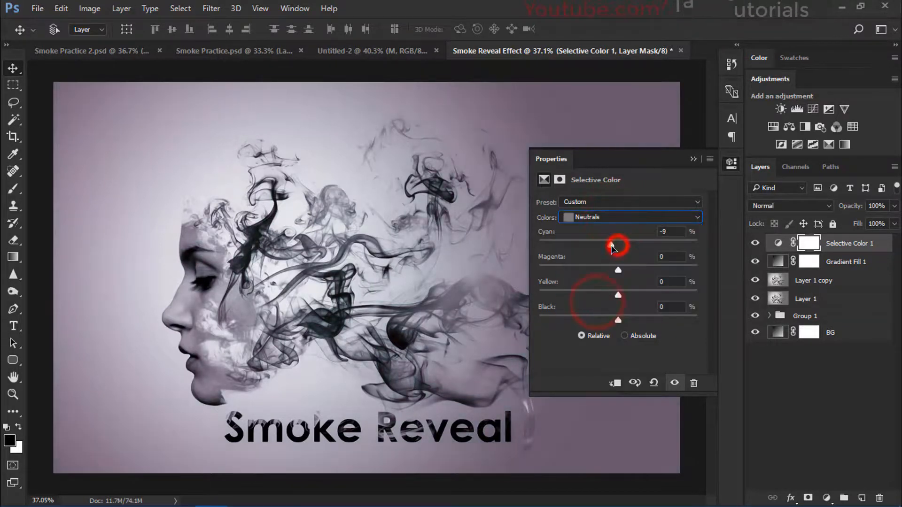
left_click_drag(612, 248, 617, 271)
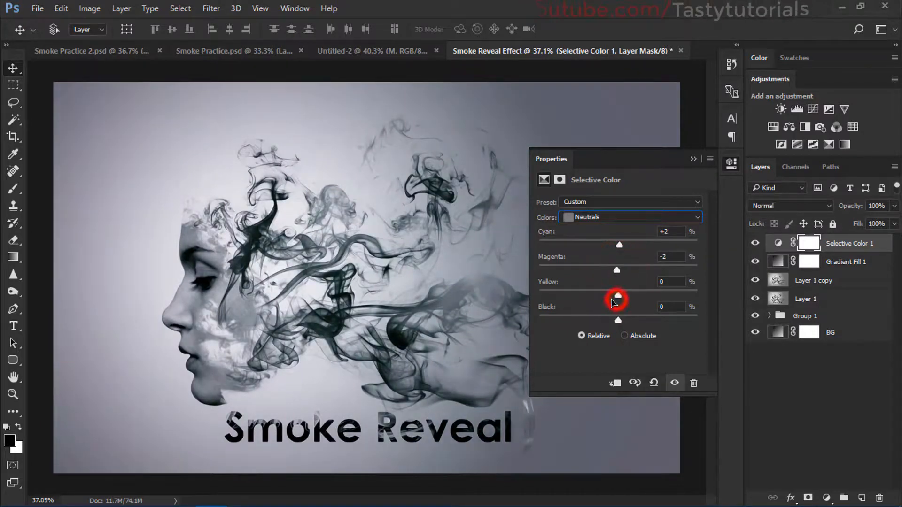
left_click_drag(611, 325, 611, 325)
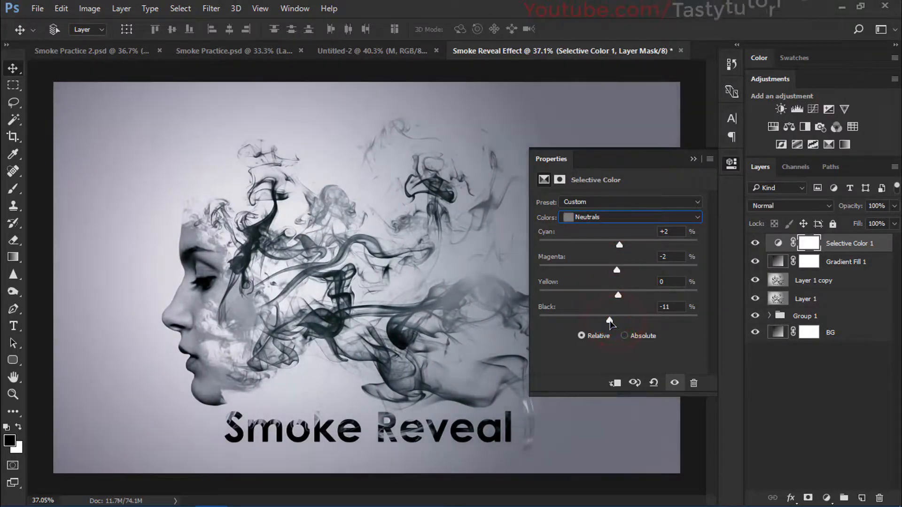
left_click(691, 160)
- Add a Vibrance adjustment layer above the Selective Color layer and raise its vibrance moderately
key("ctrl+0")
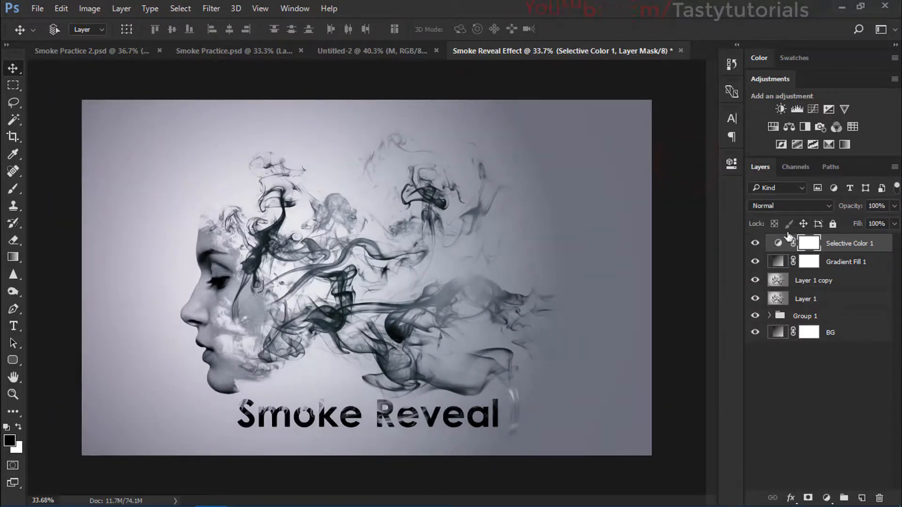
left_click(843, 111)
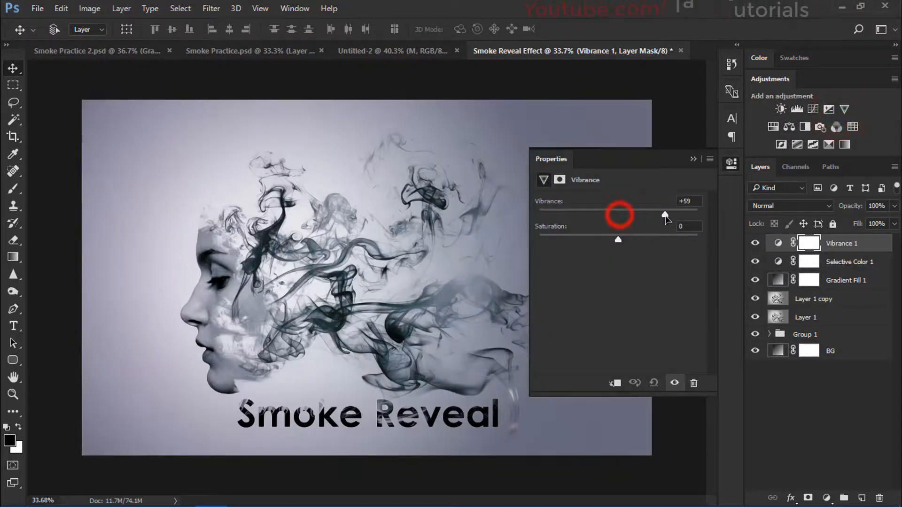
left_click_drag(665, 217, 641, 218)
left_click(693, 159)
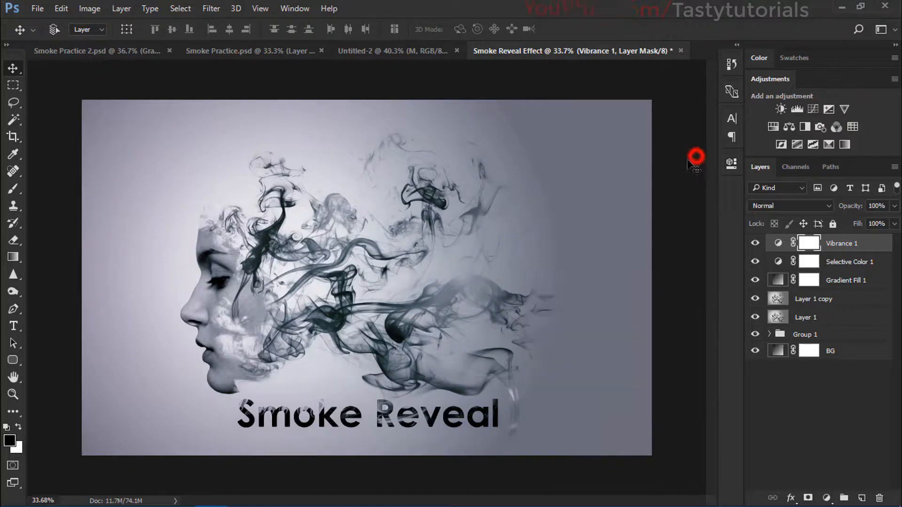